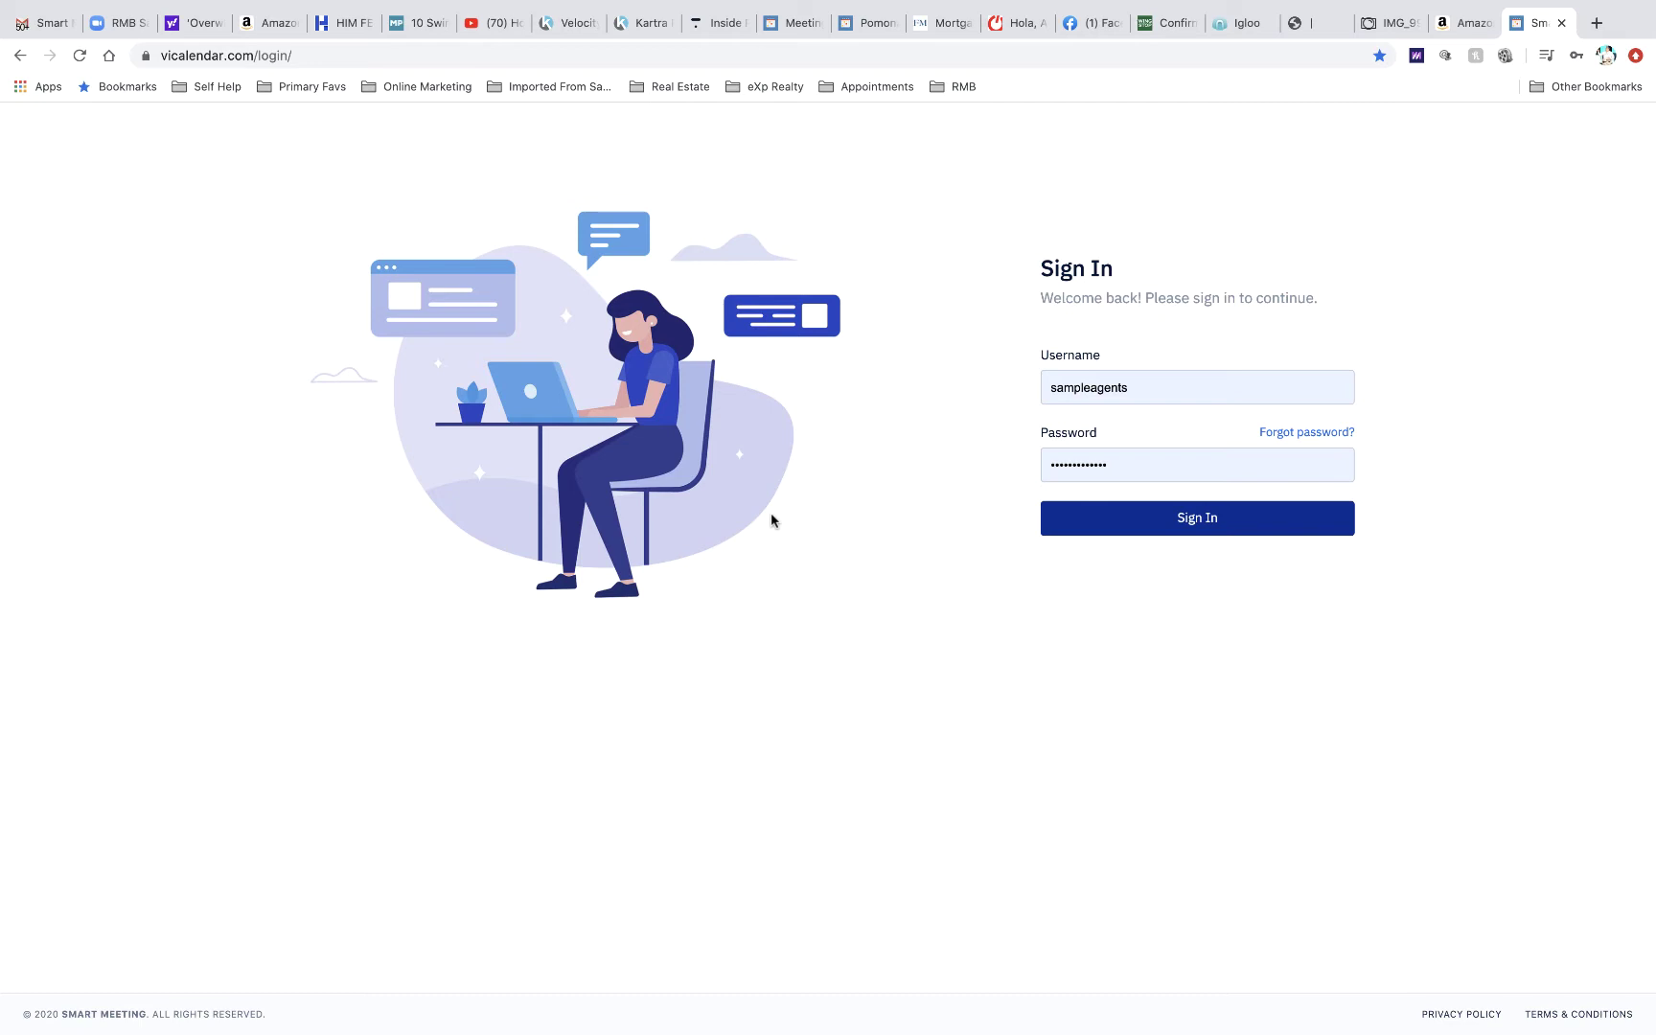
- Sign in and create a new calendar named 'Client Annual Review'
left_click(1205, 531)
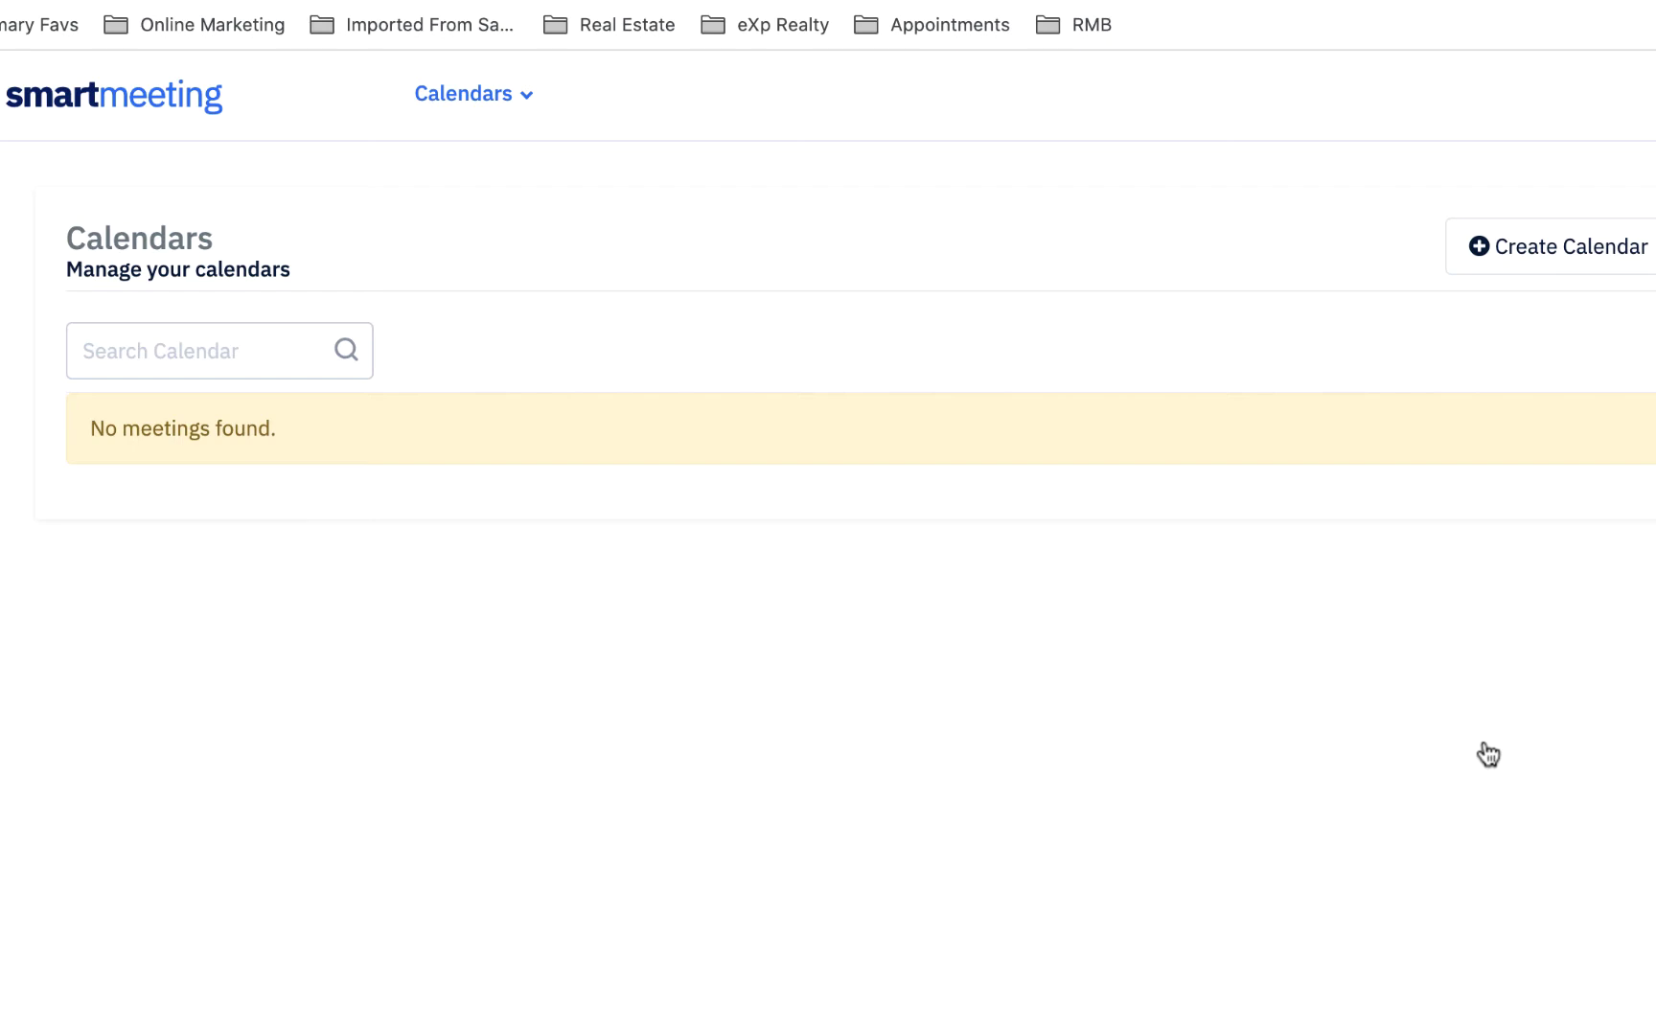
left_click(1562, 257)
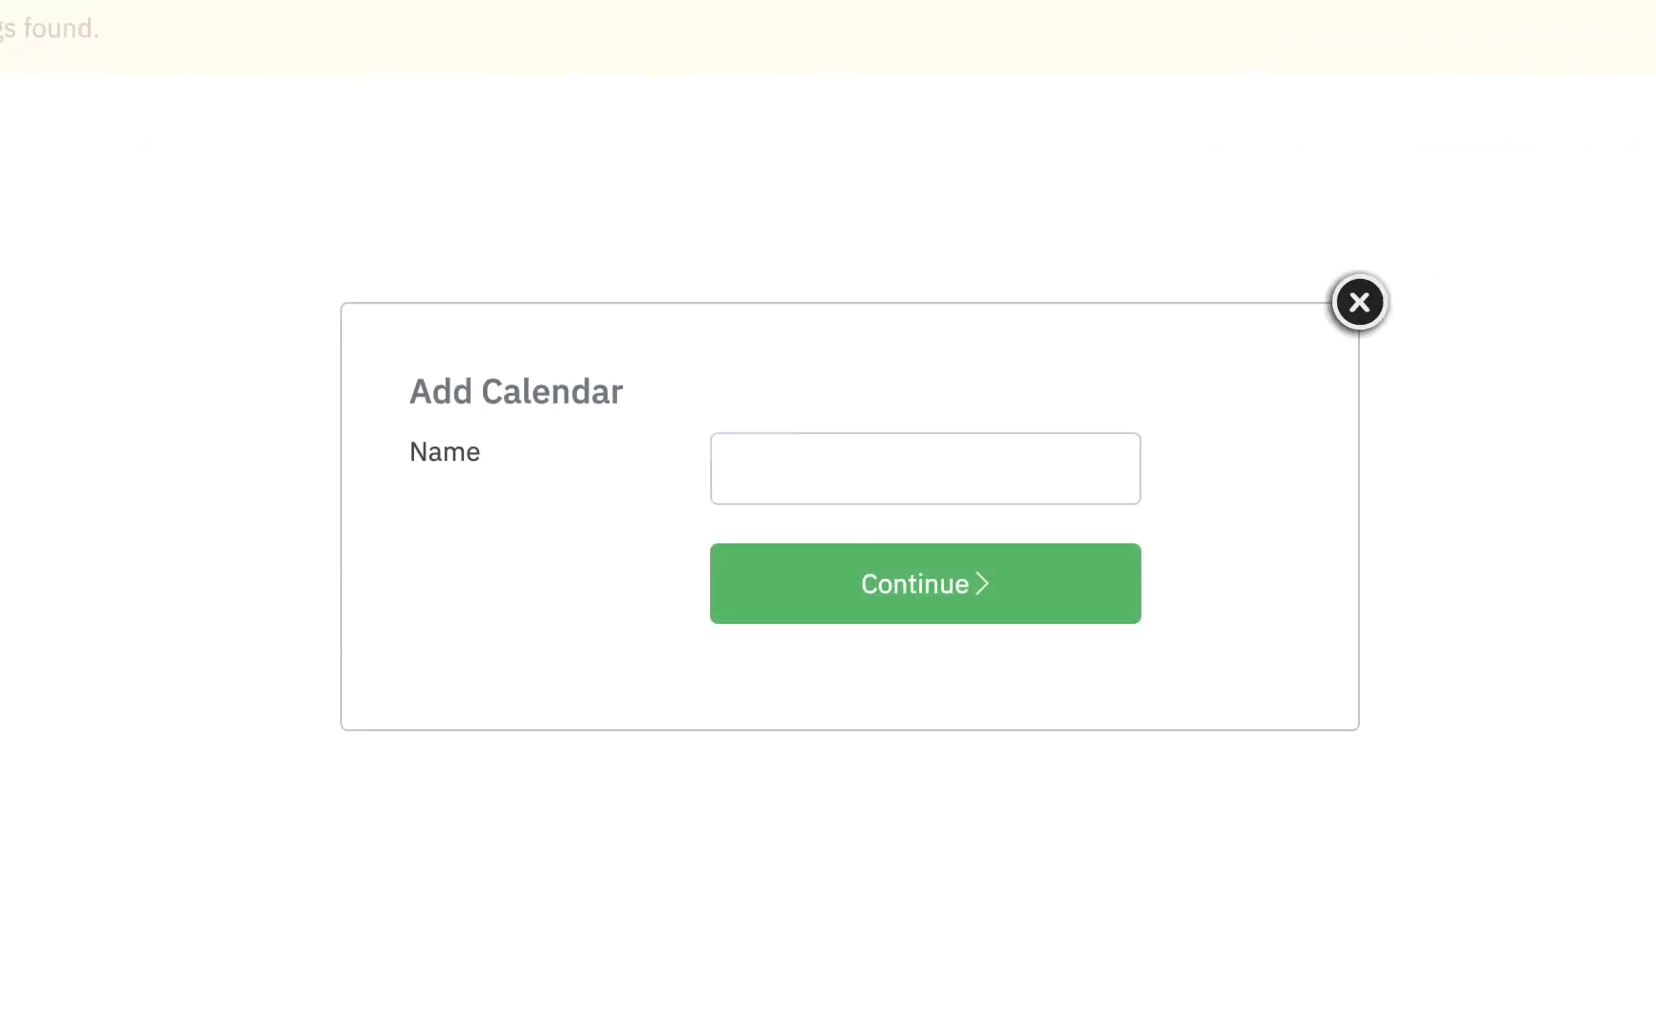
left_click(914, 458)
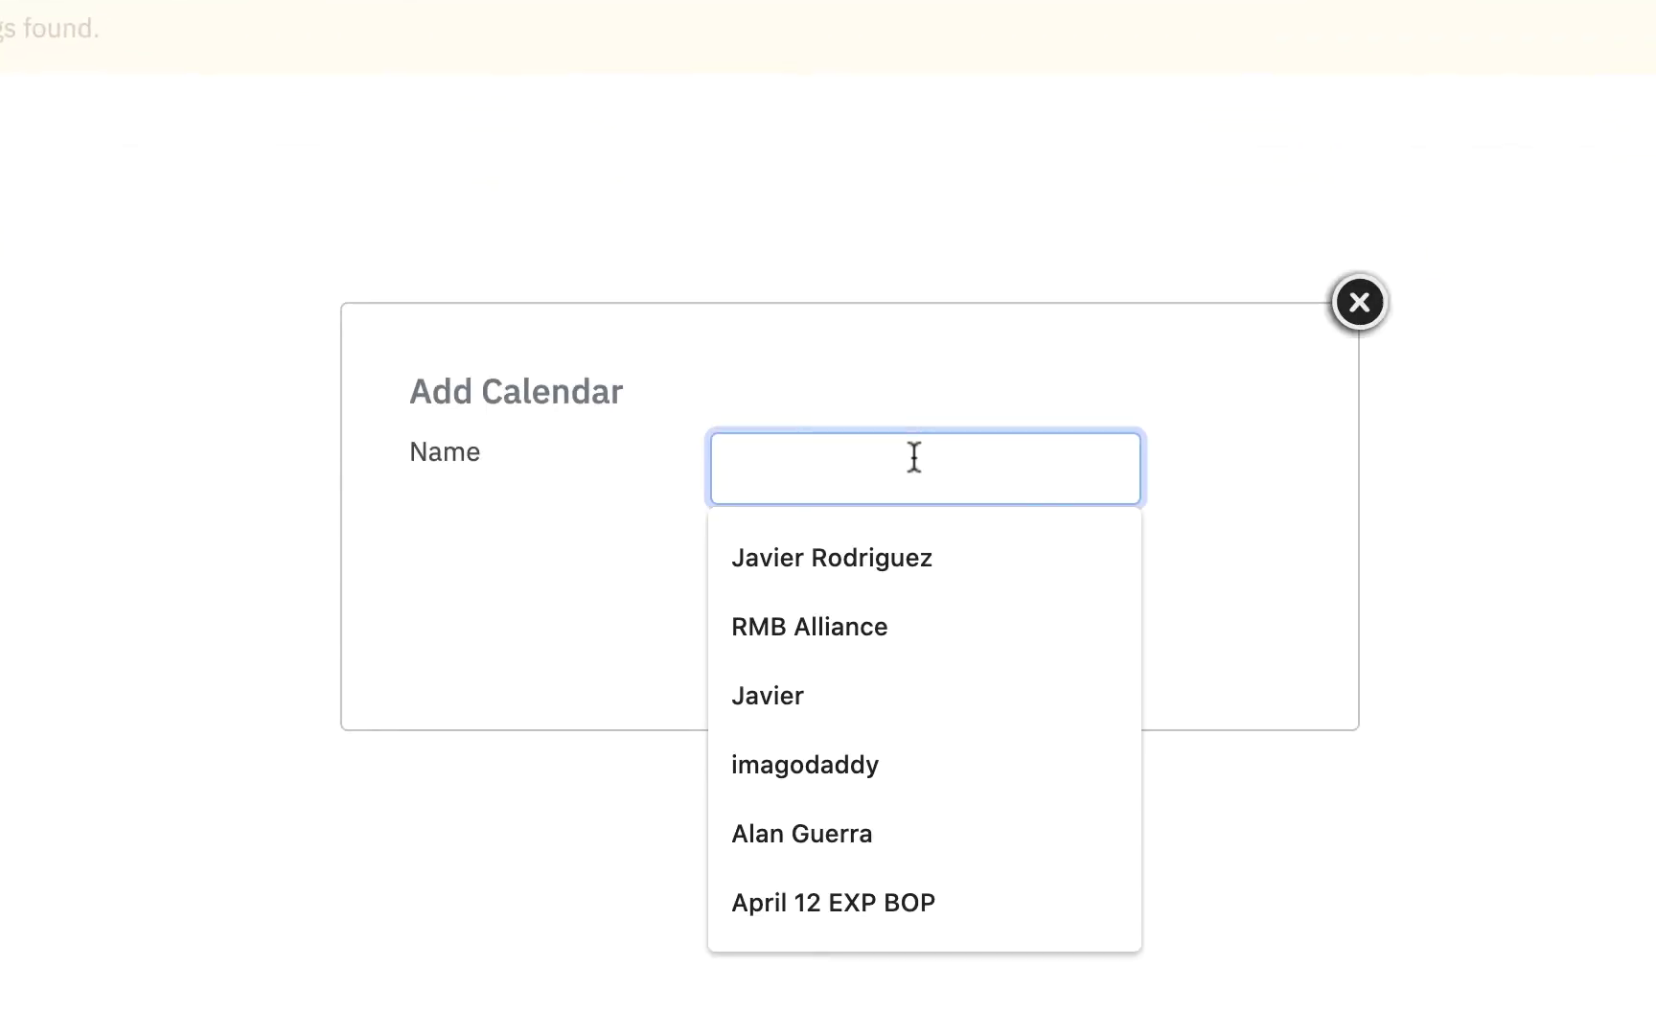
type("Clien")
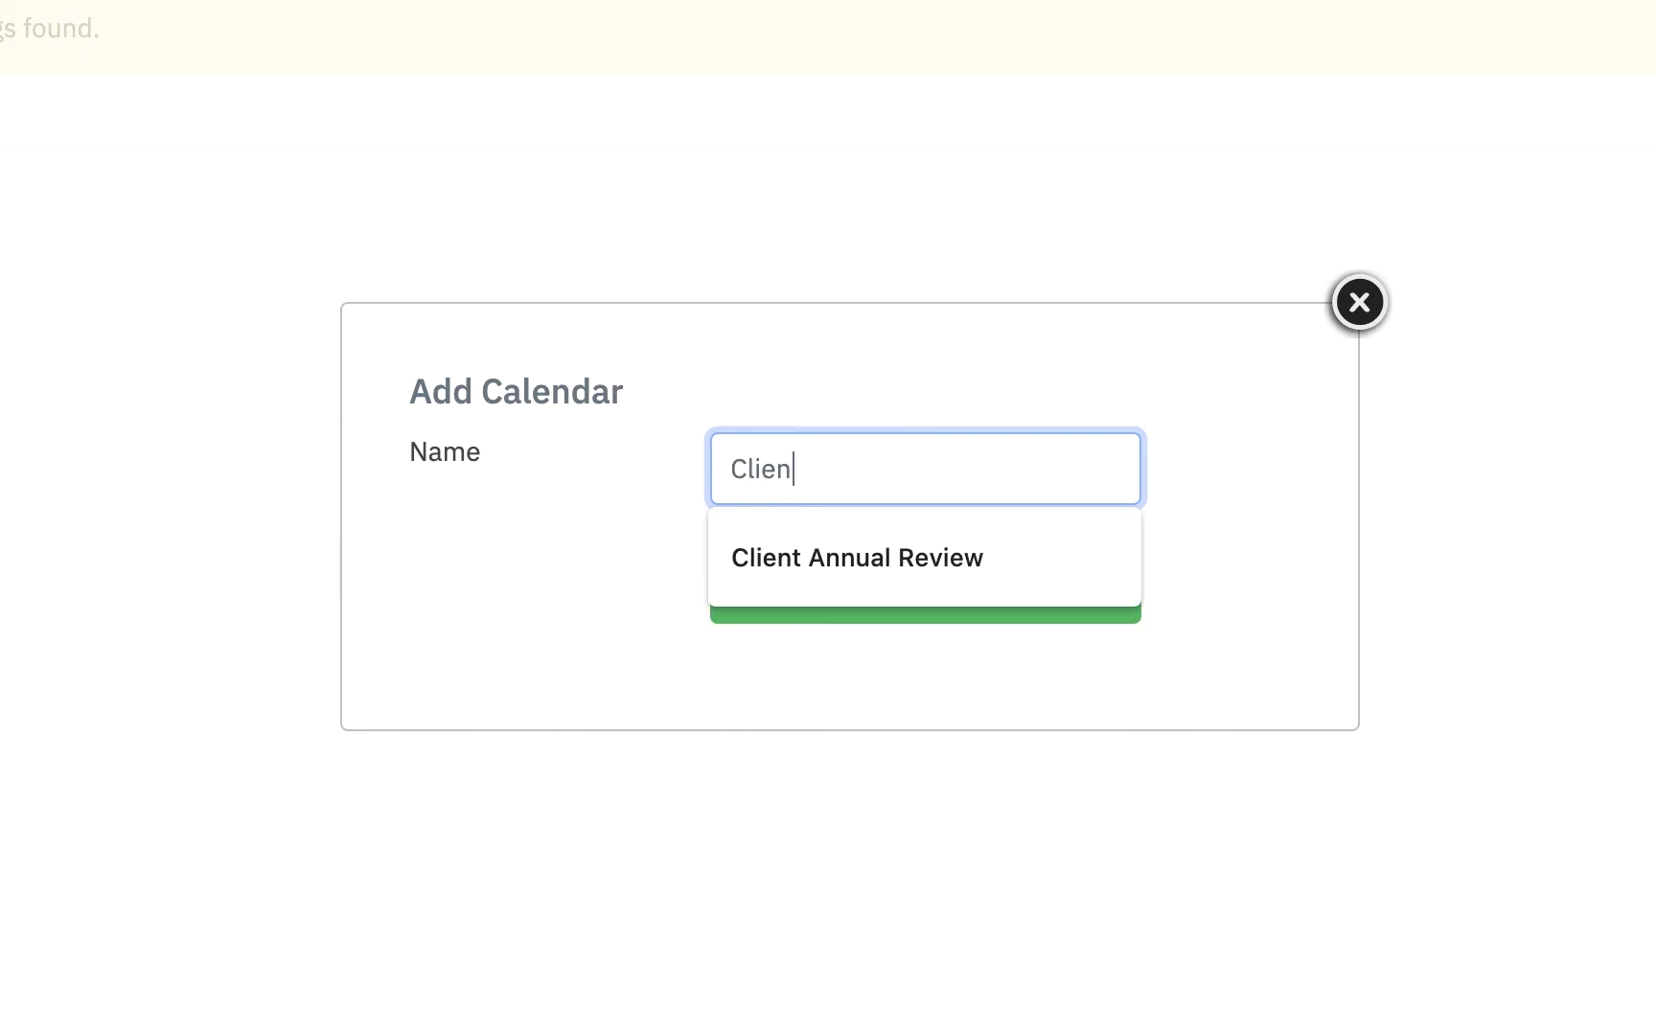
type("t Annual Review")
left_click(920, 555)
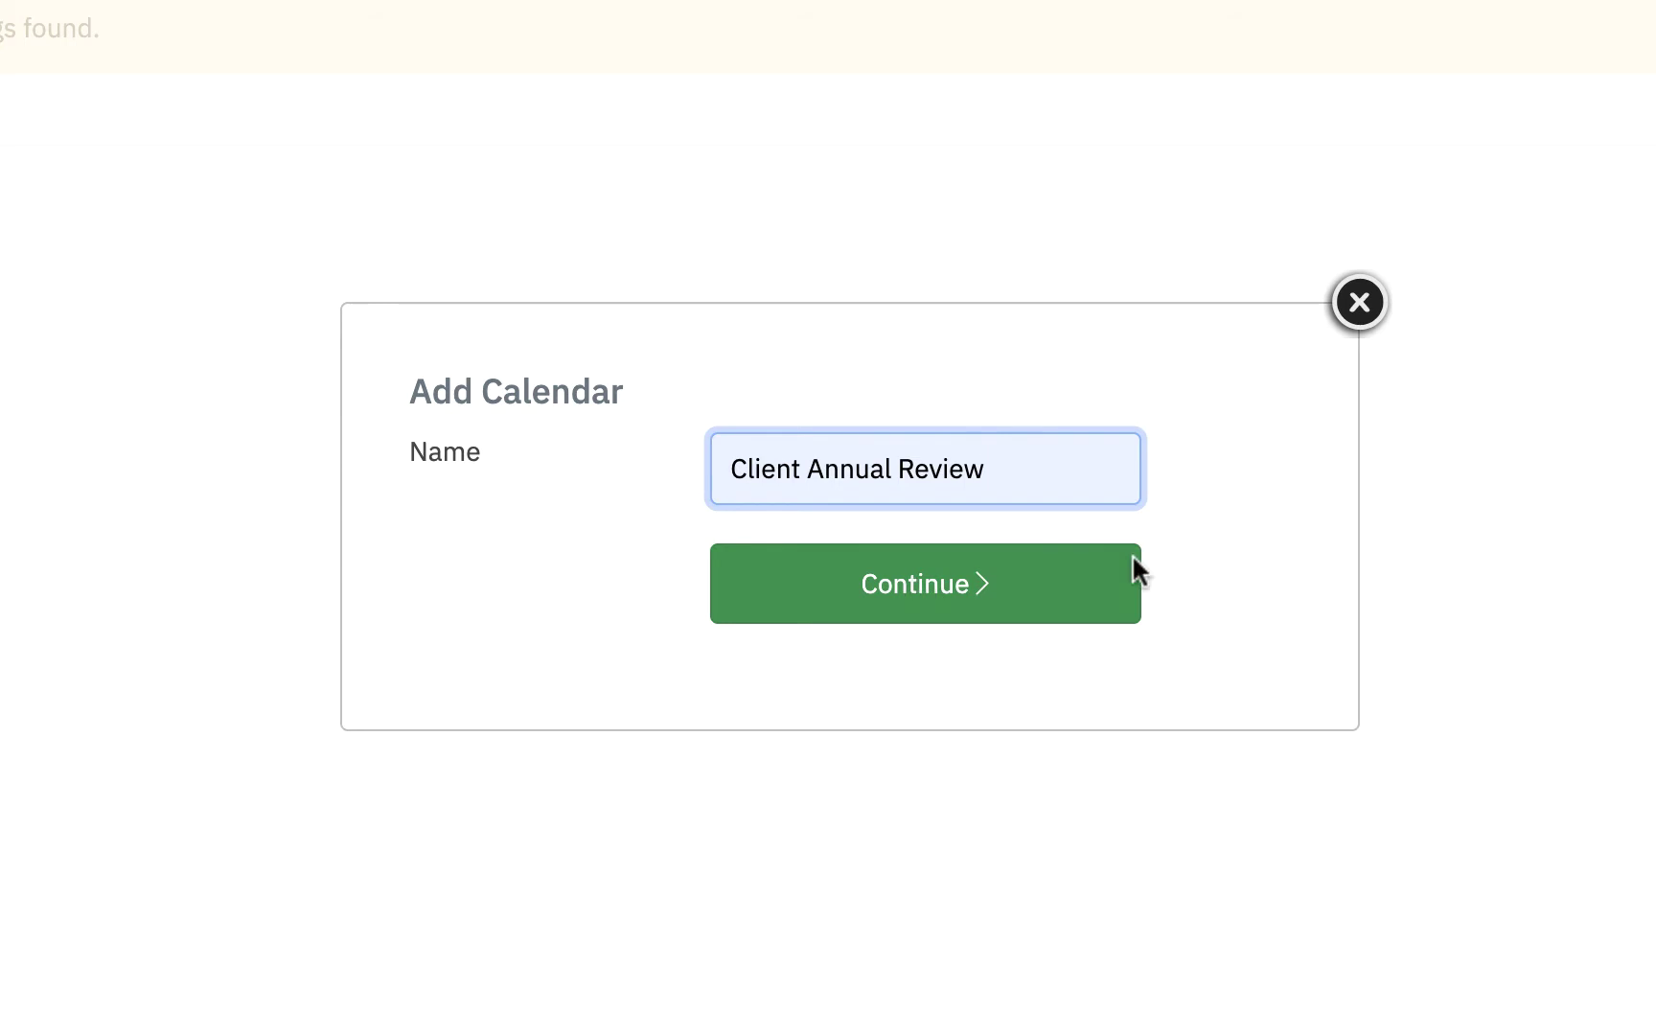
left_click(883, 609)
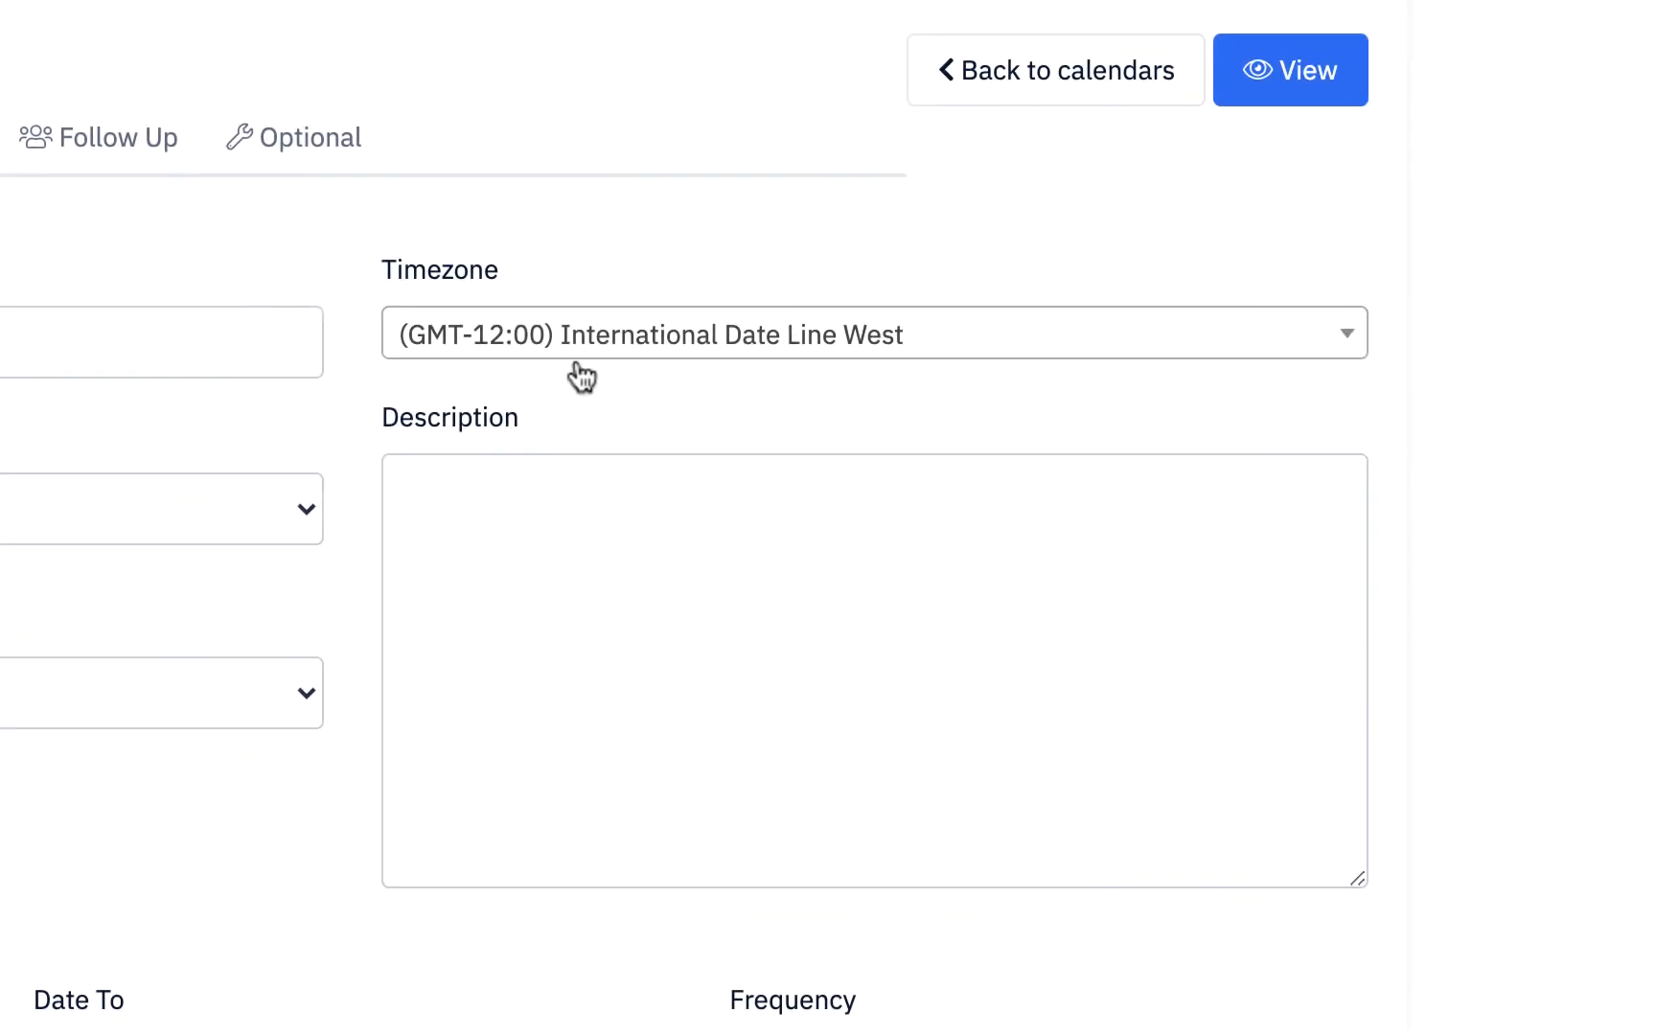
- Set the timezone to Pacific Time, keeping status Open and meeting type Standard
left_click(583, 345)
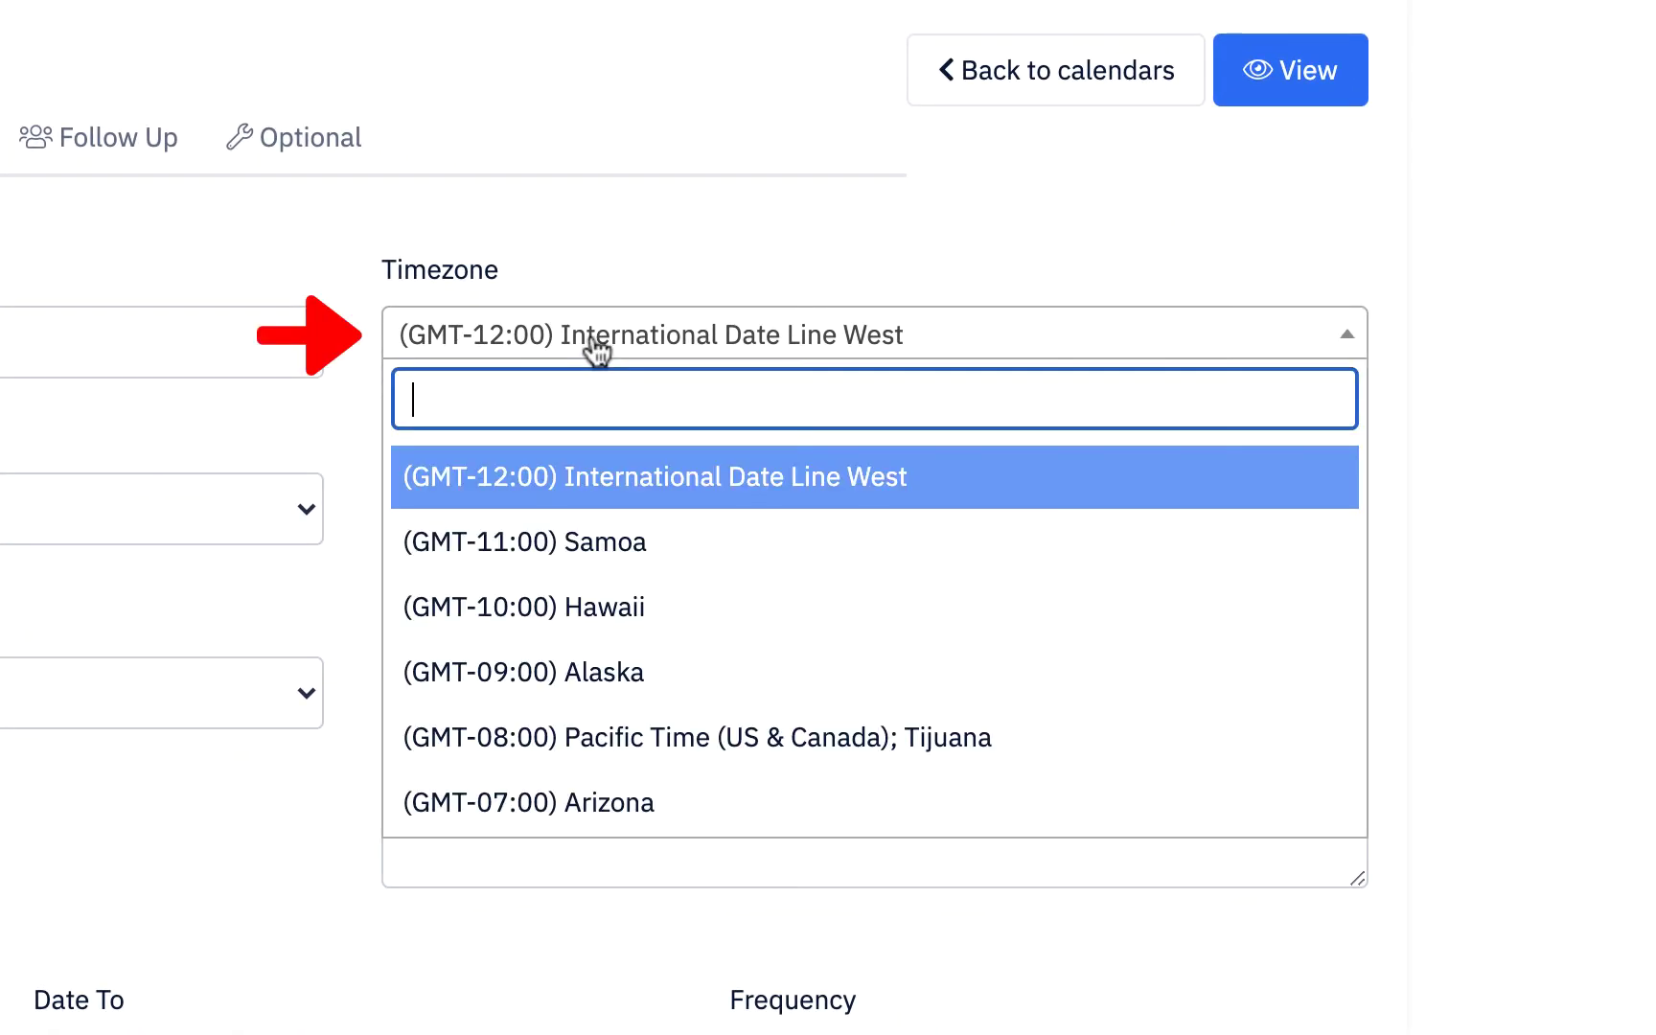
left_click(579, 737)
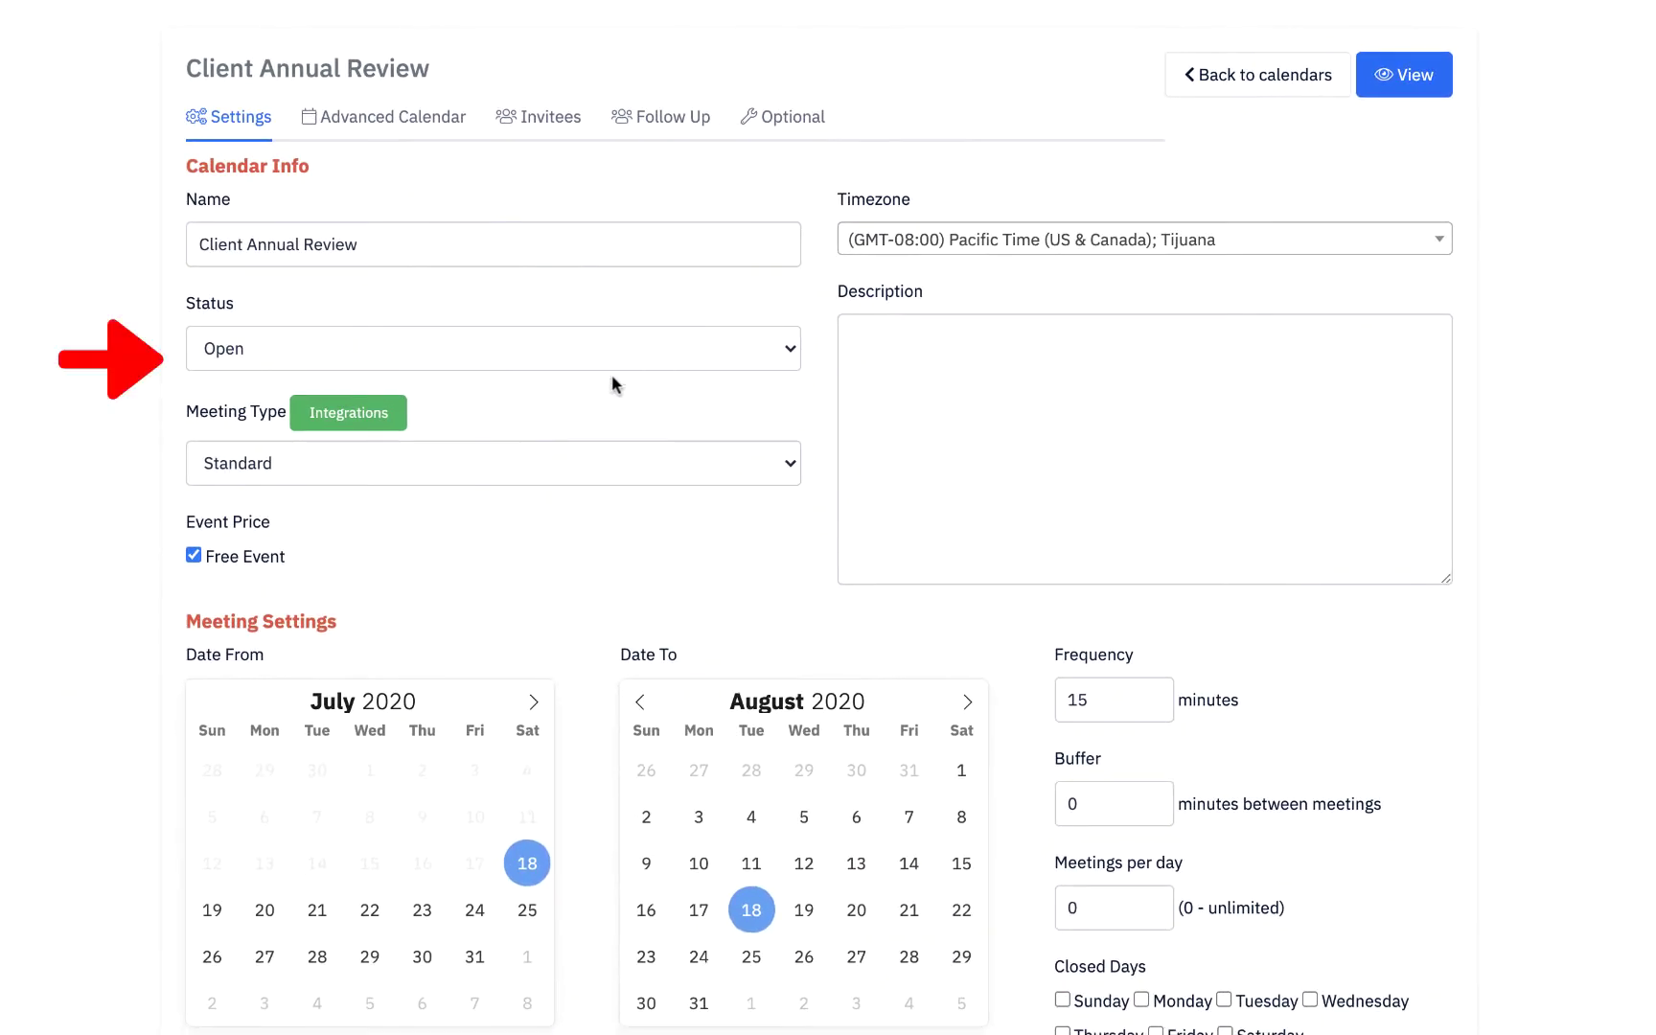
left_click(577, 358)
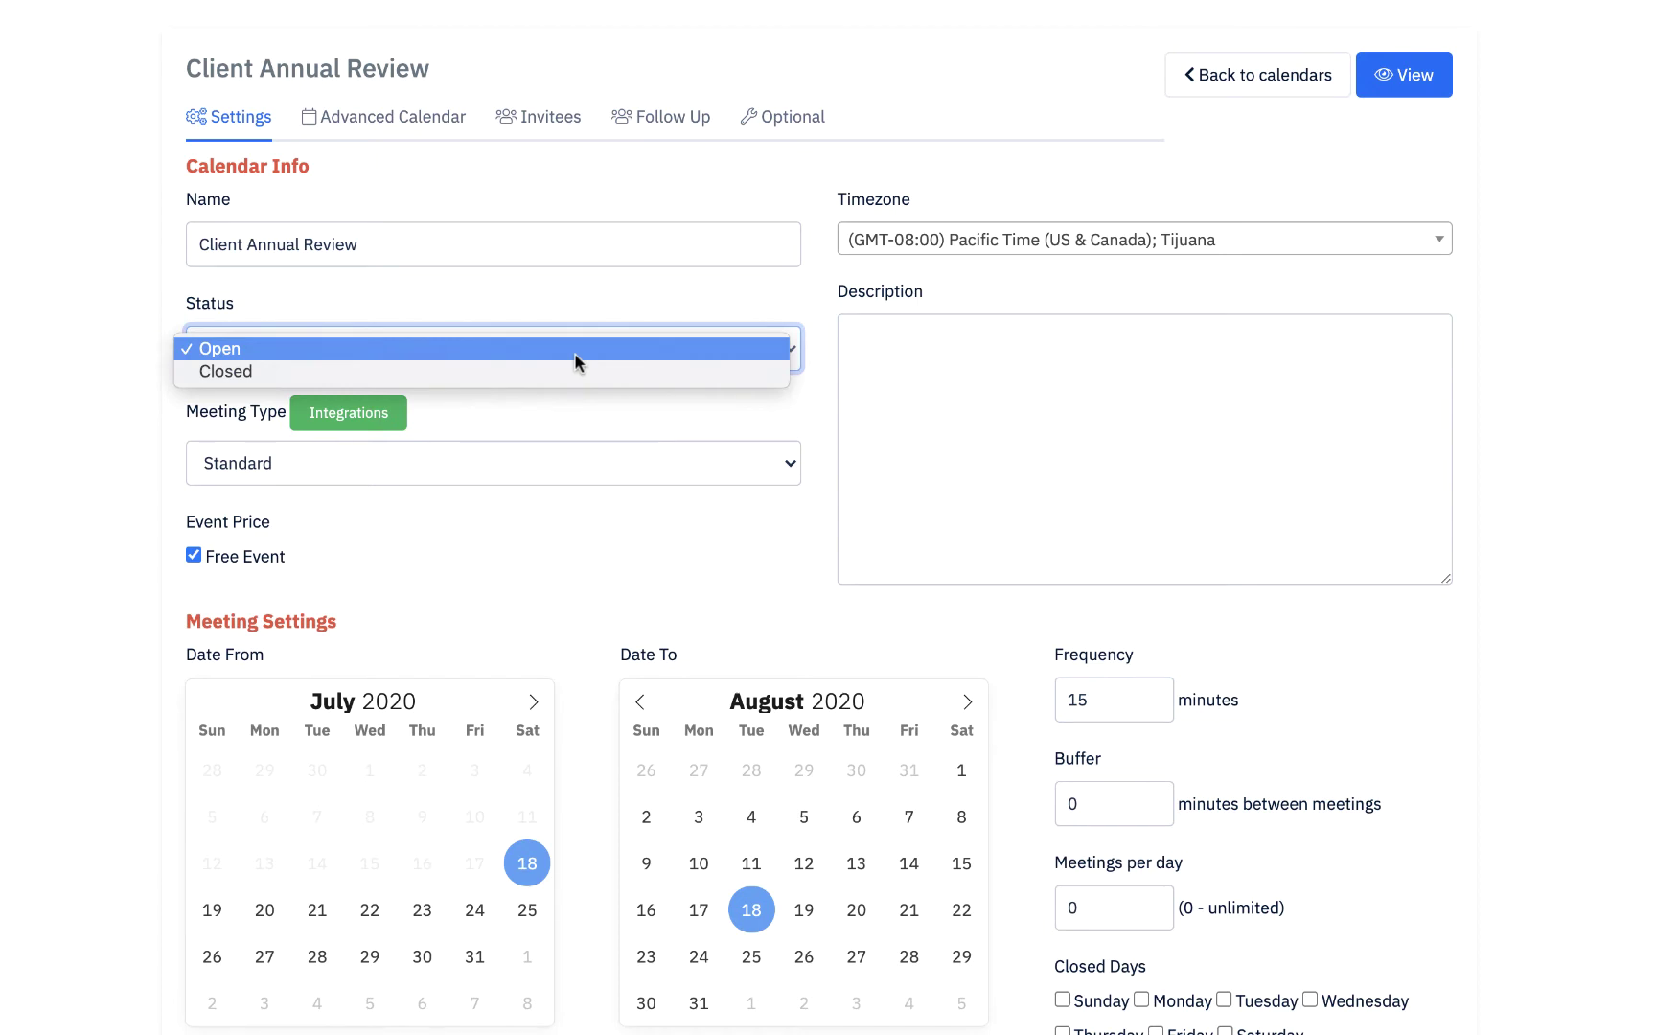
left_click(575, 361)
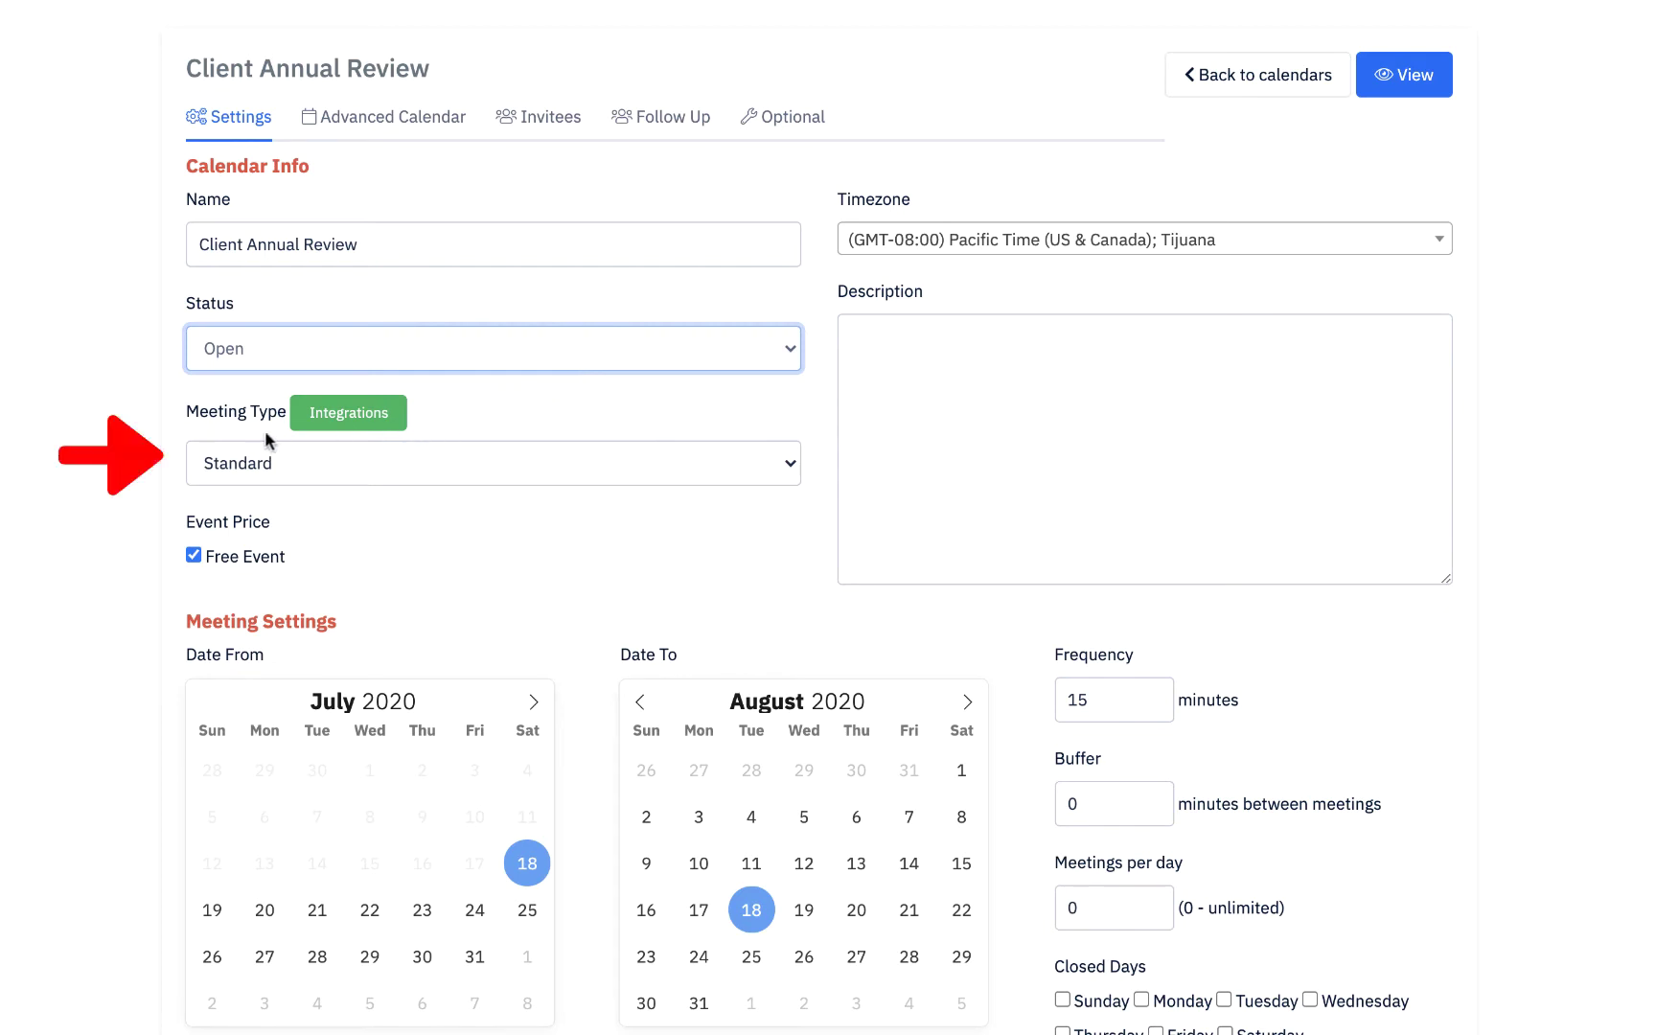
left_click(225, 461)
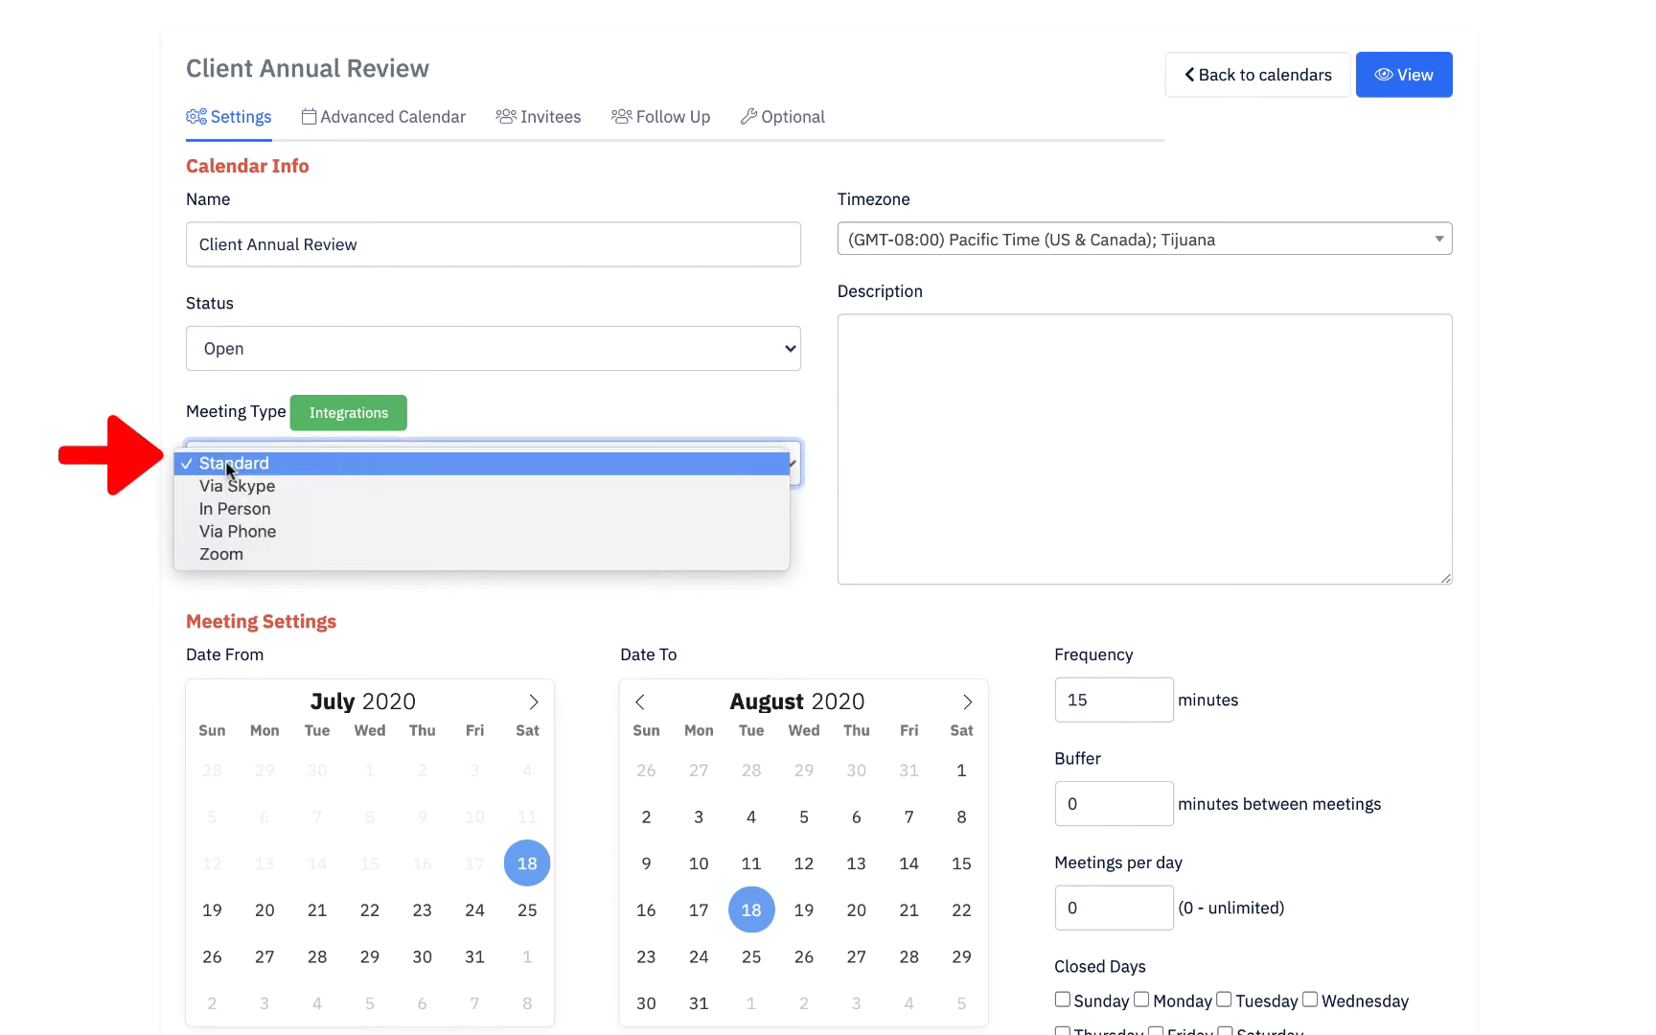
left_click(227, 465)
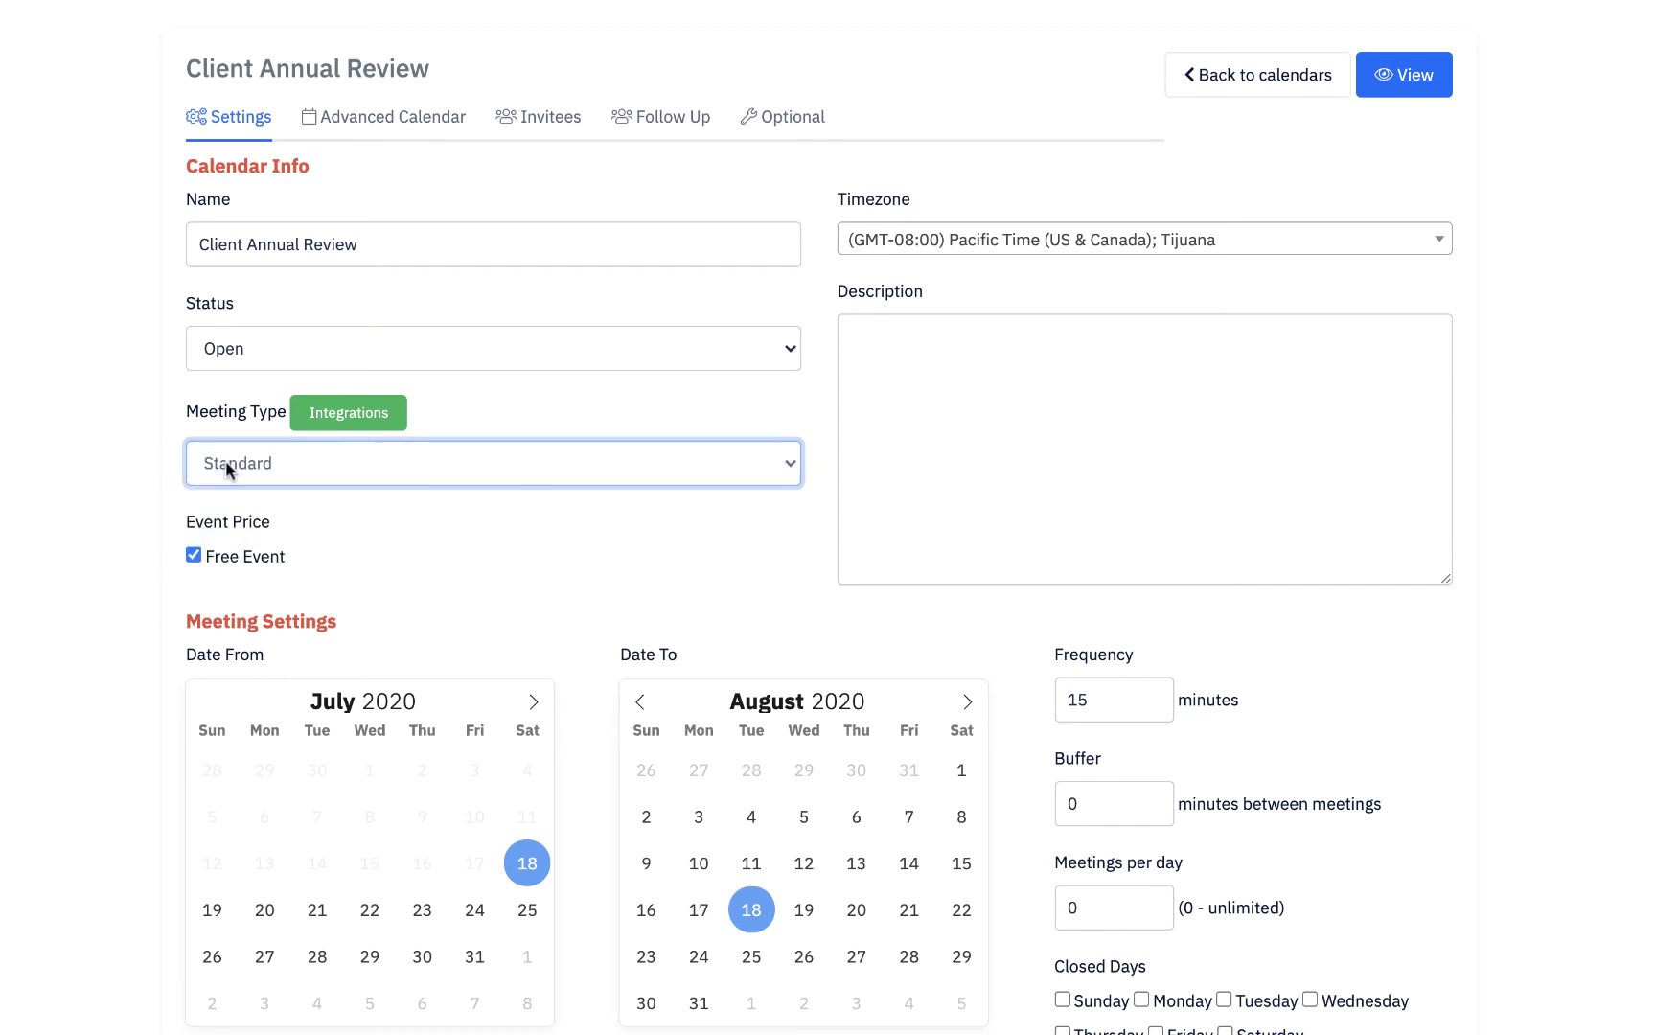
- Review the account's connected meeting integrations, then return to My Calendars
left_click(352, 415)
scroll(389, 440, "down", 5)
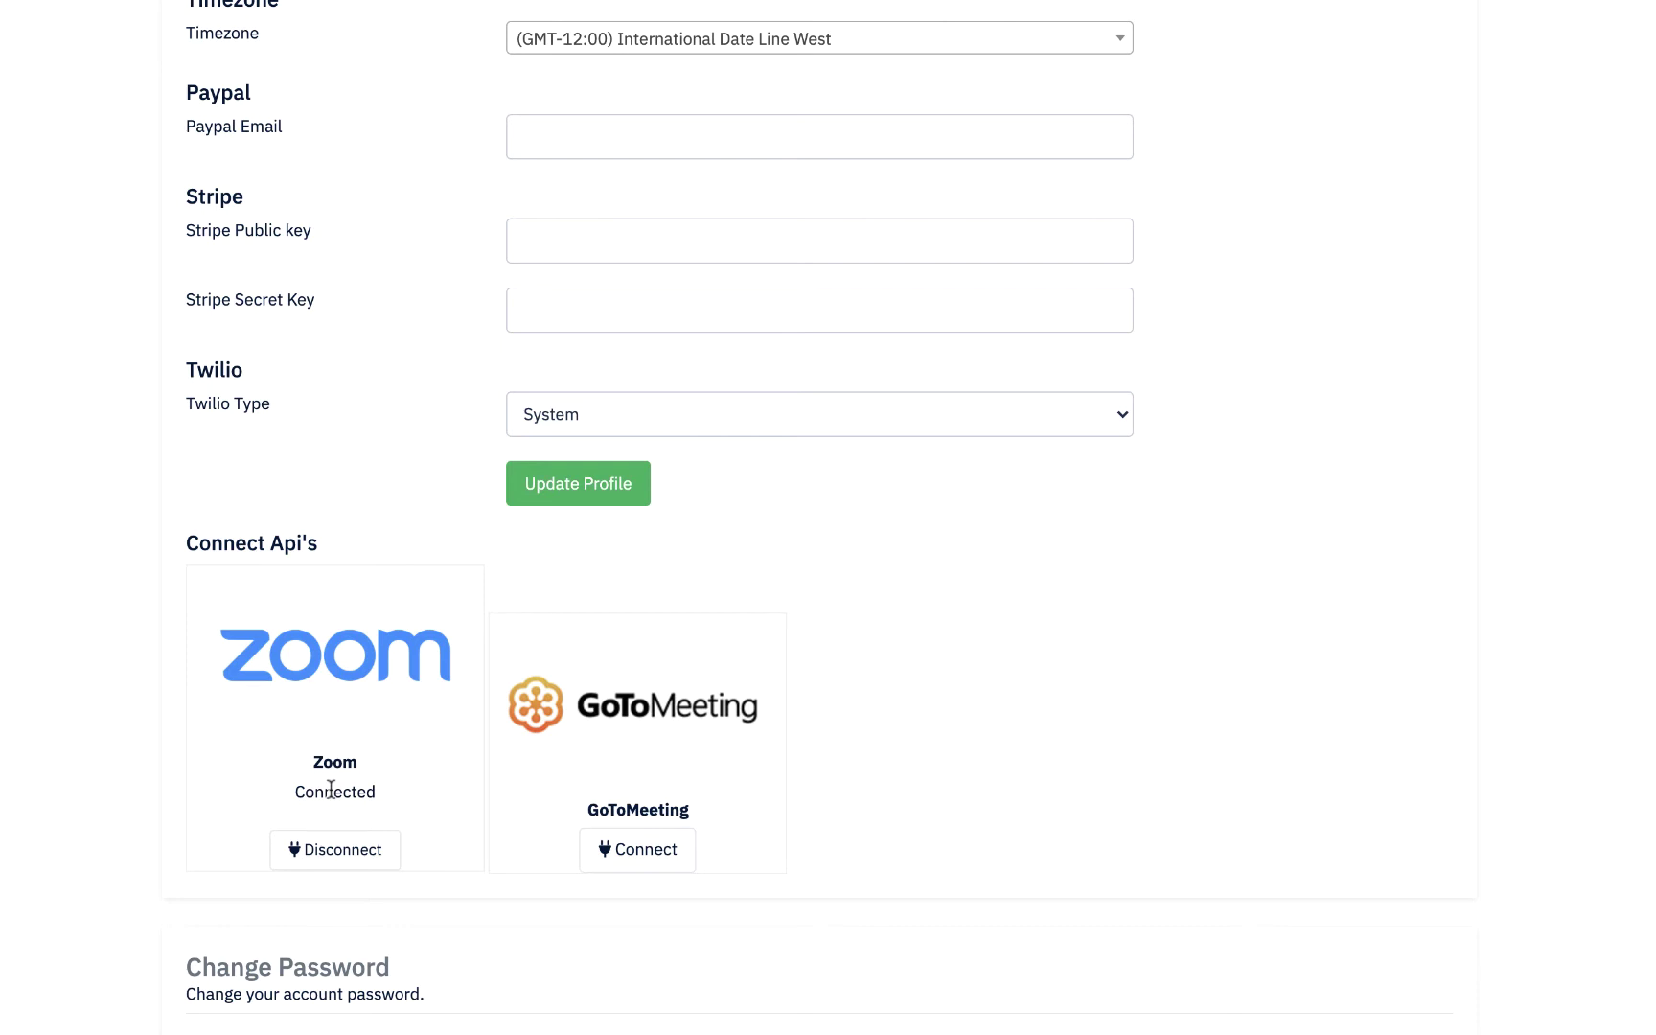
scroll(331, 789, "up", 5)
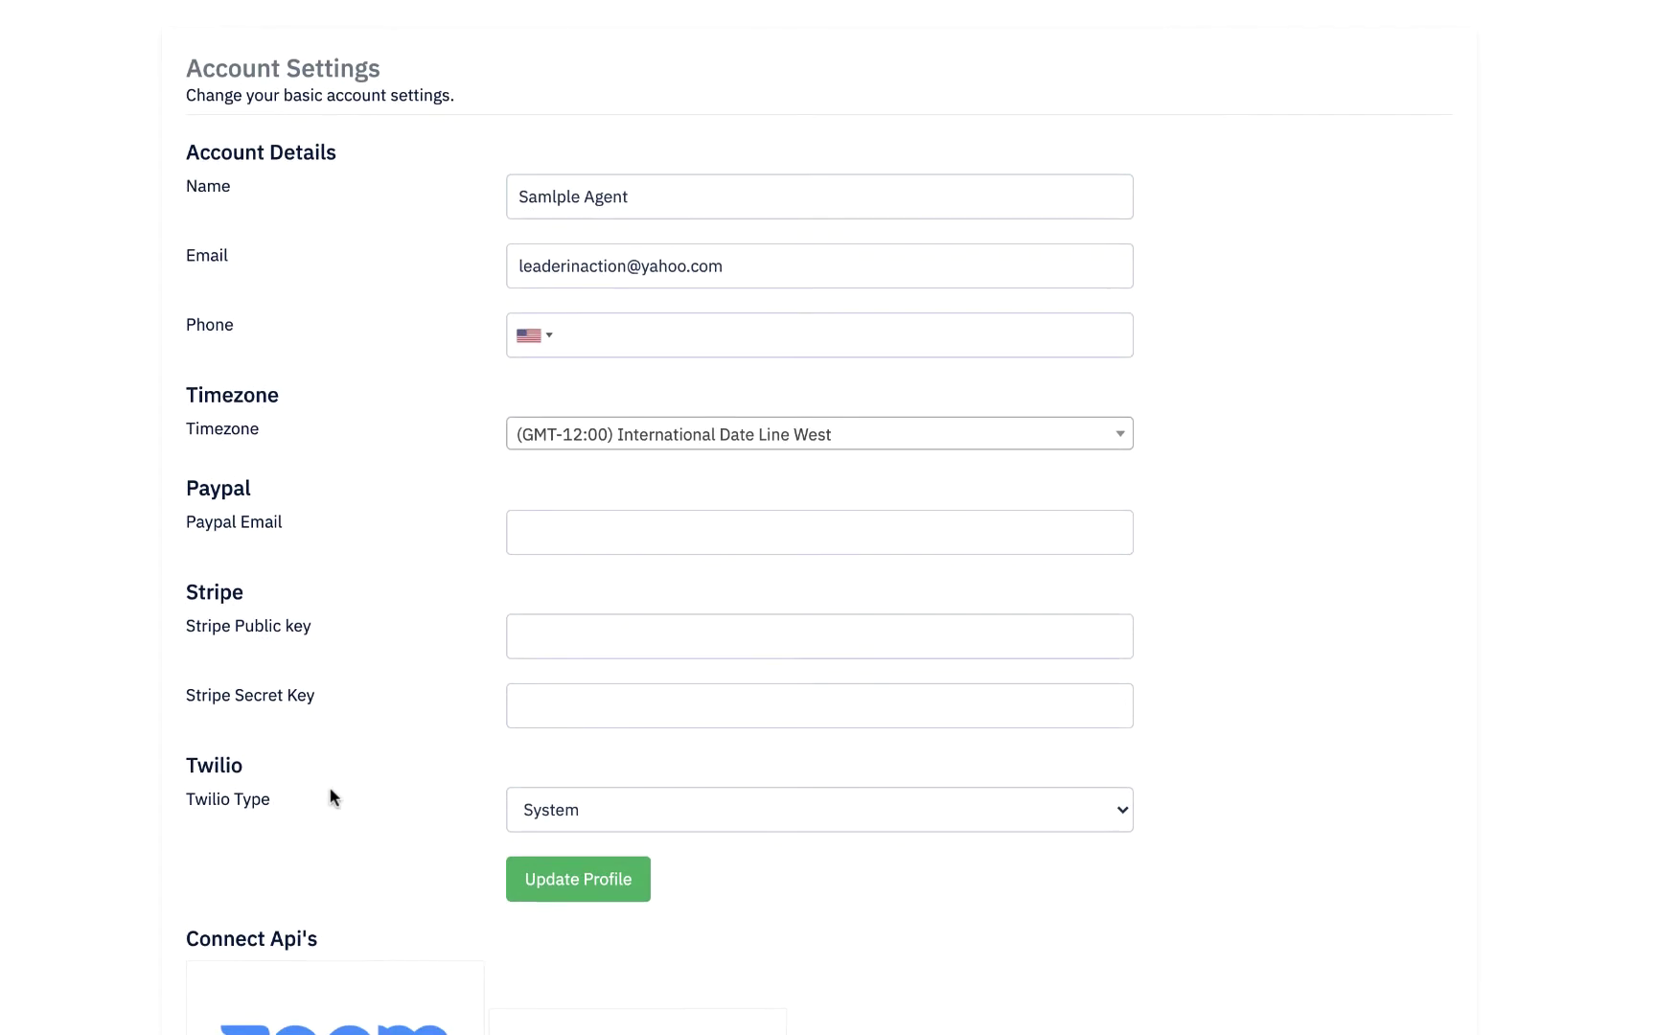
left_click(568, 127)
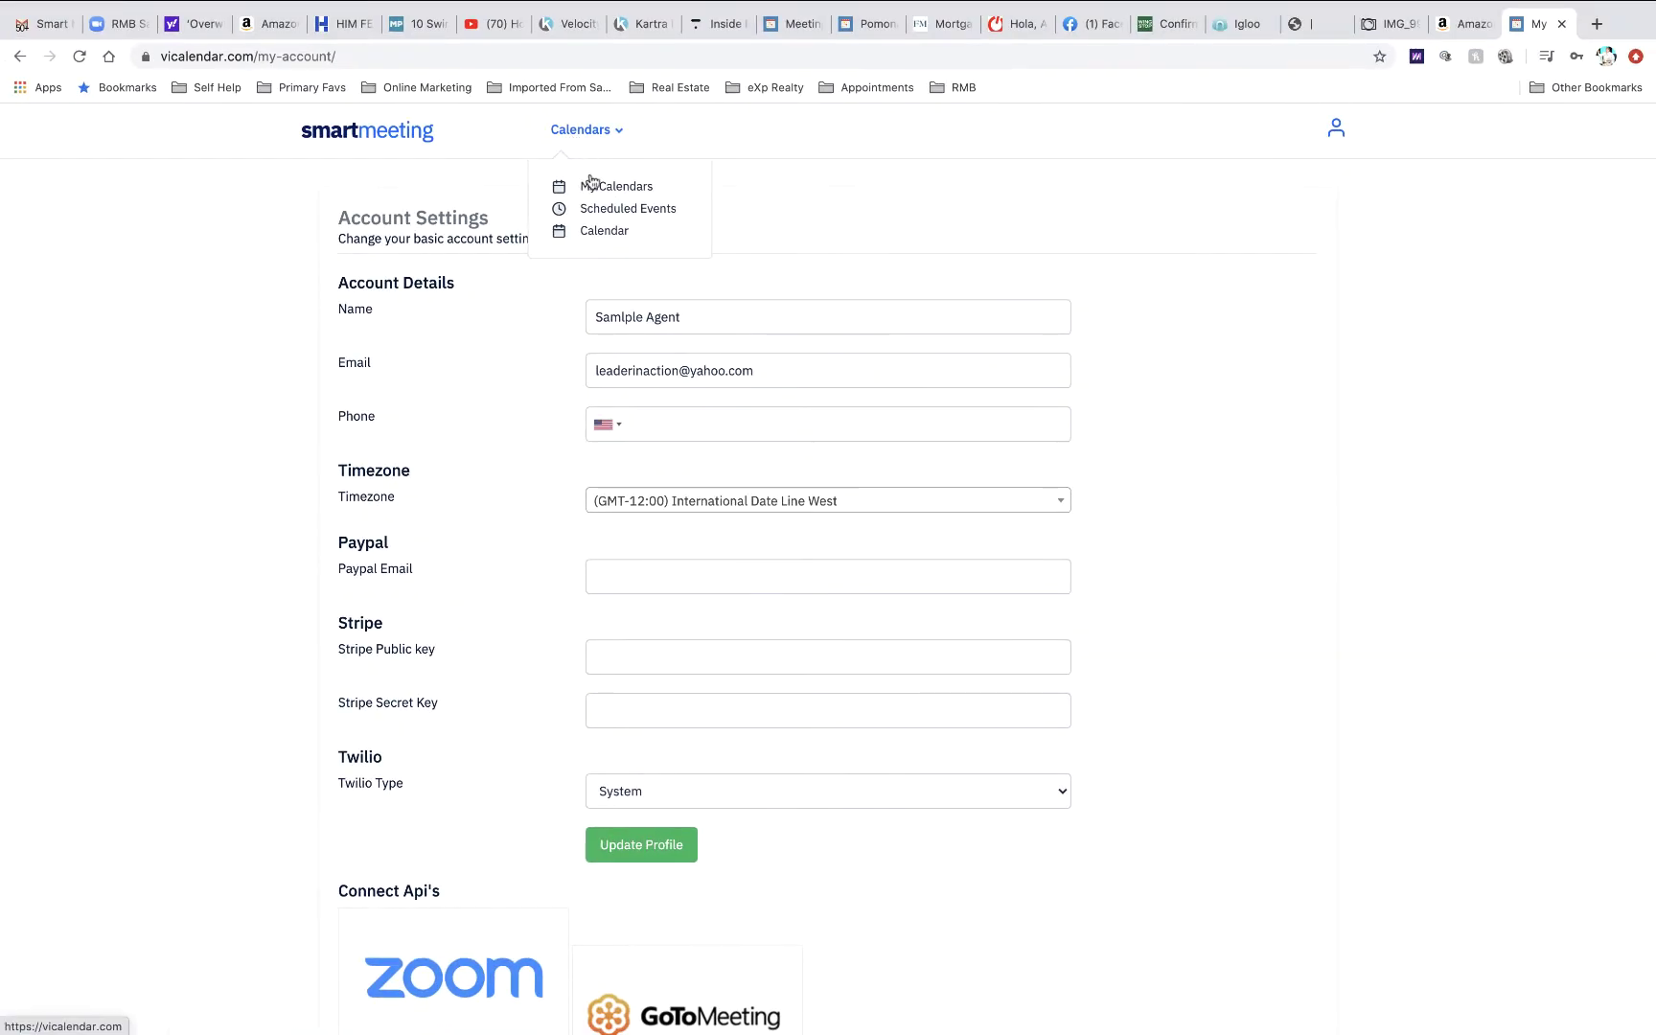
left_click(590, 178)
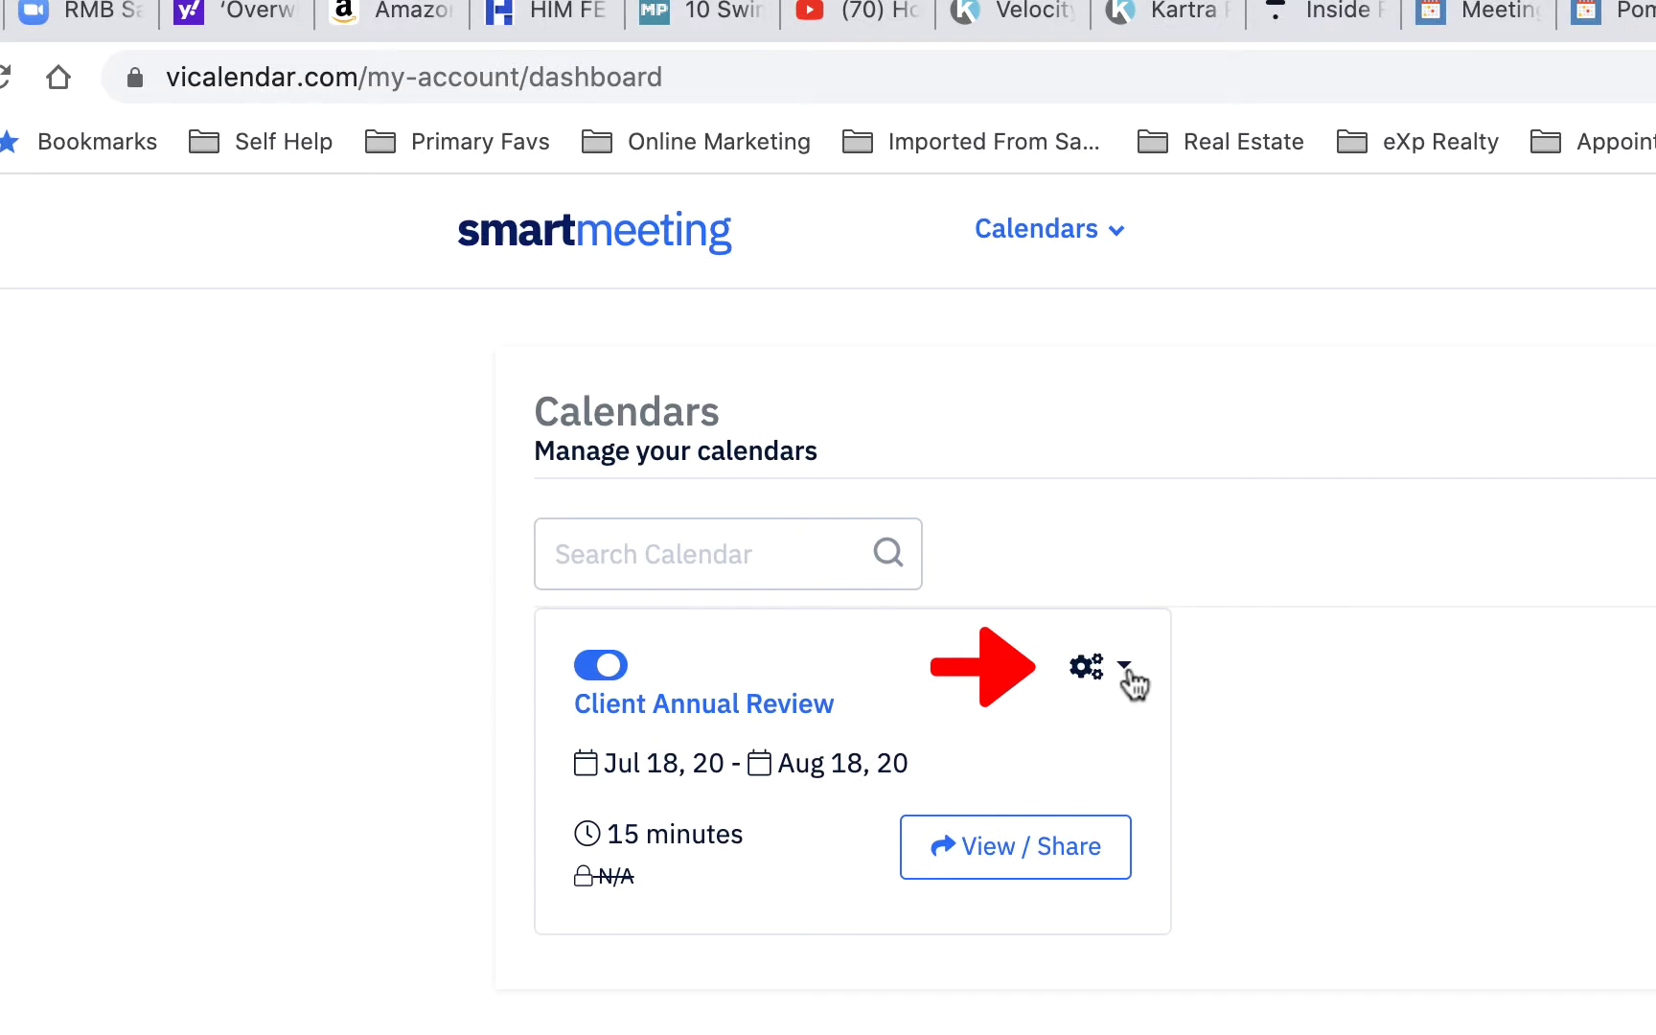
- Edit the Client Annual Review calendar and set its meeting type to Zoom
left_click(1126, 666)
left_click(1064, 754)
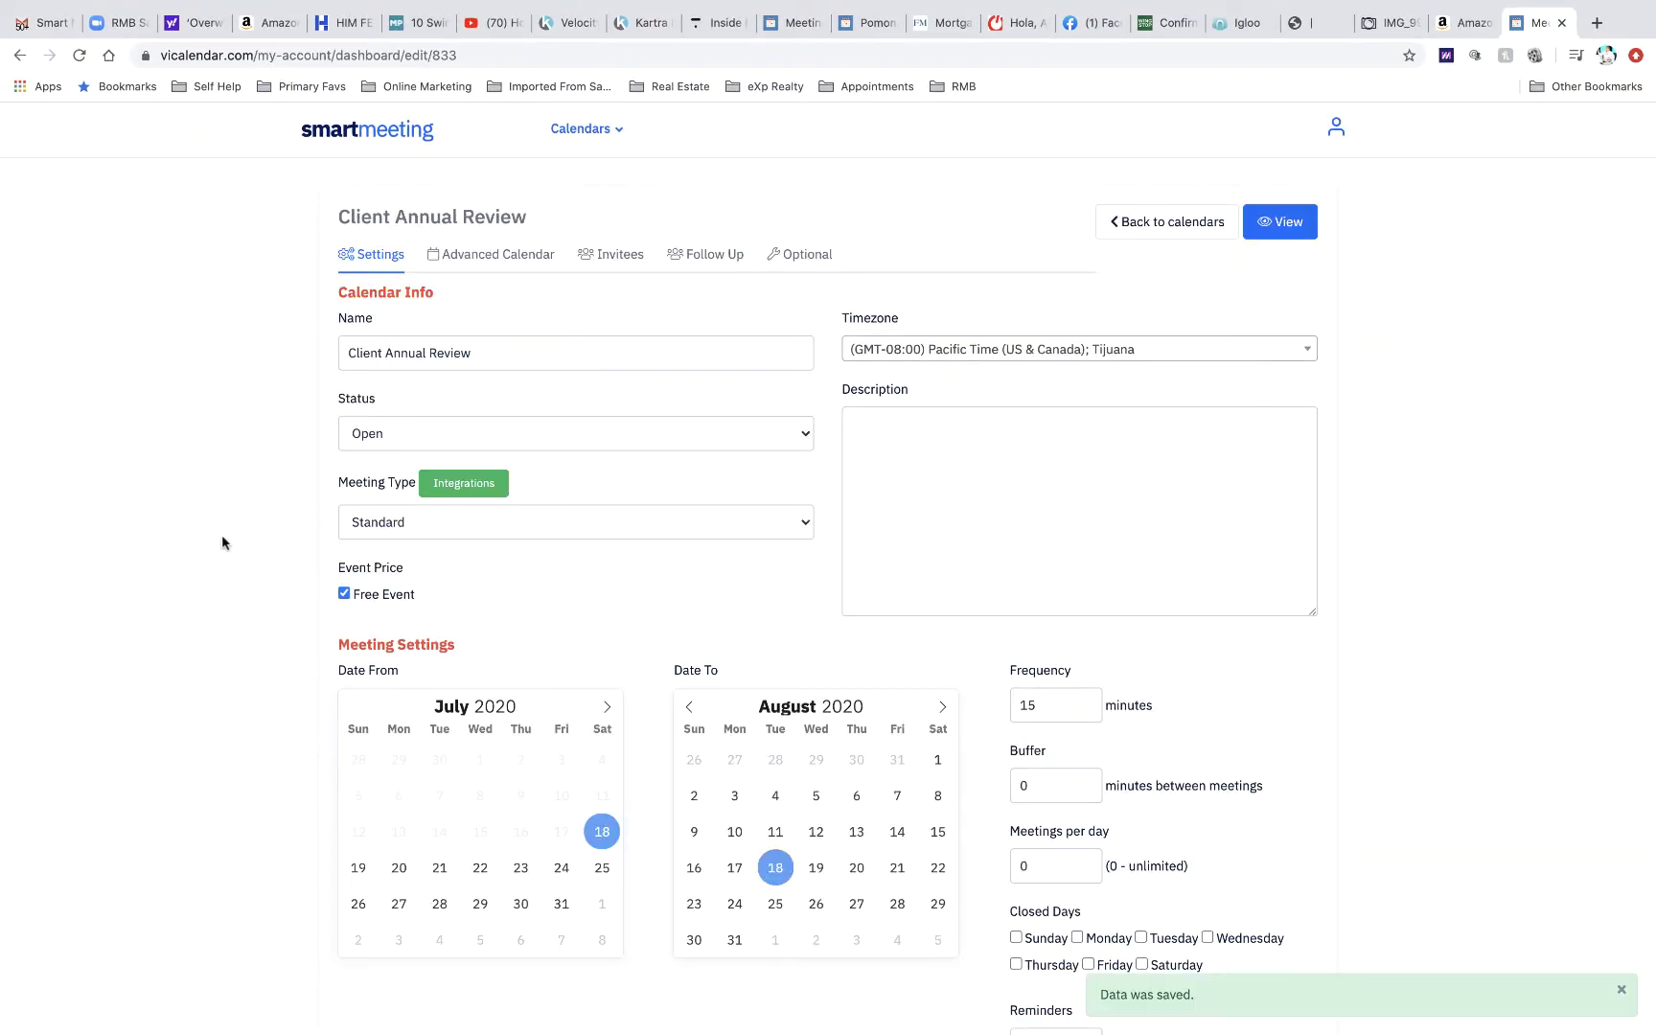
left_click(380, 524)
left_click(380, 594)
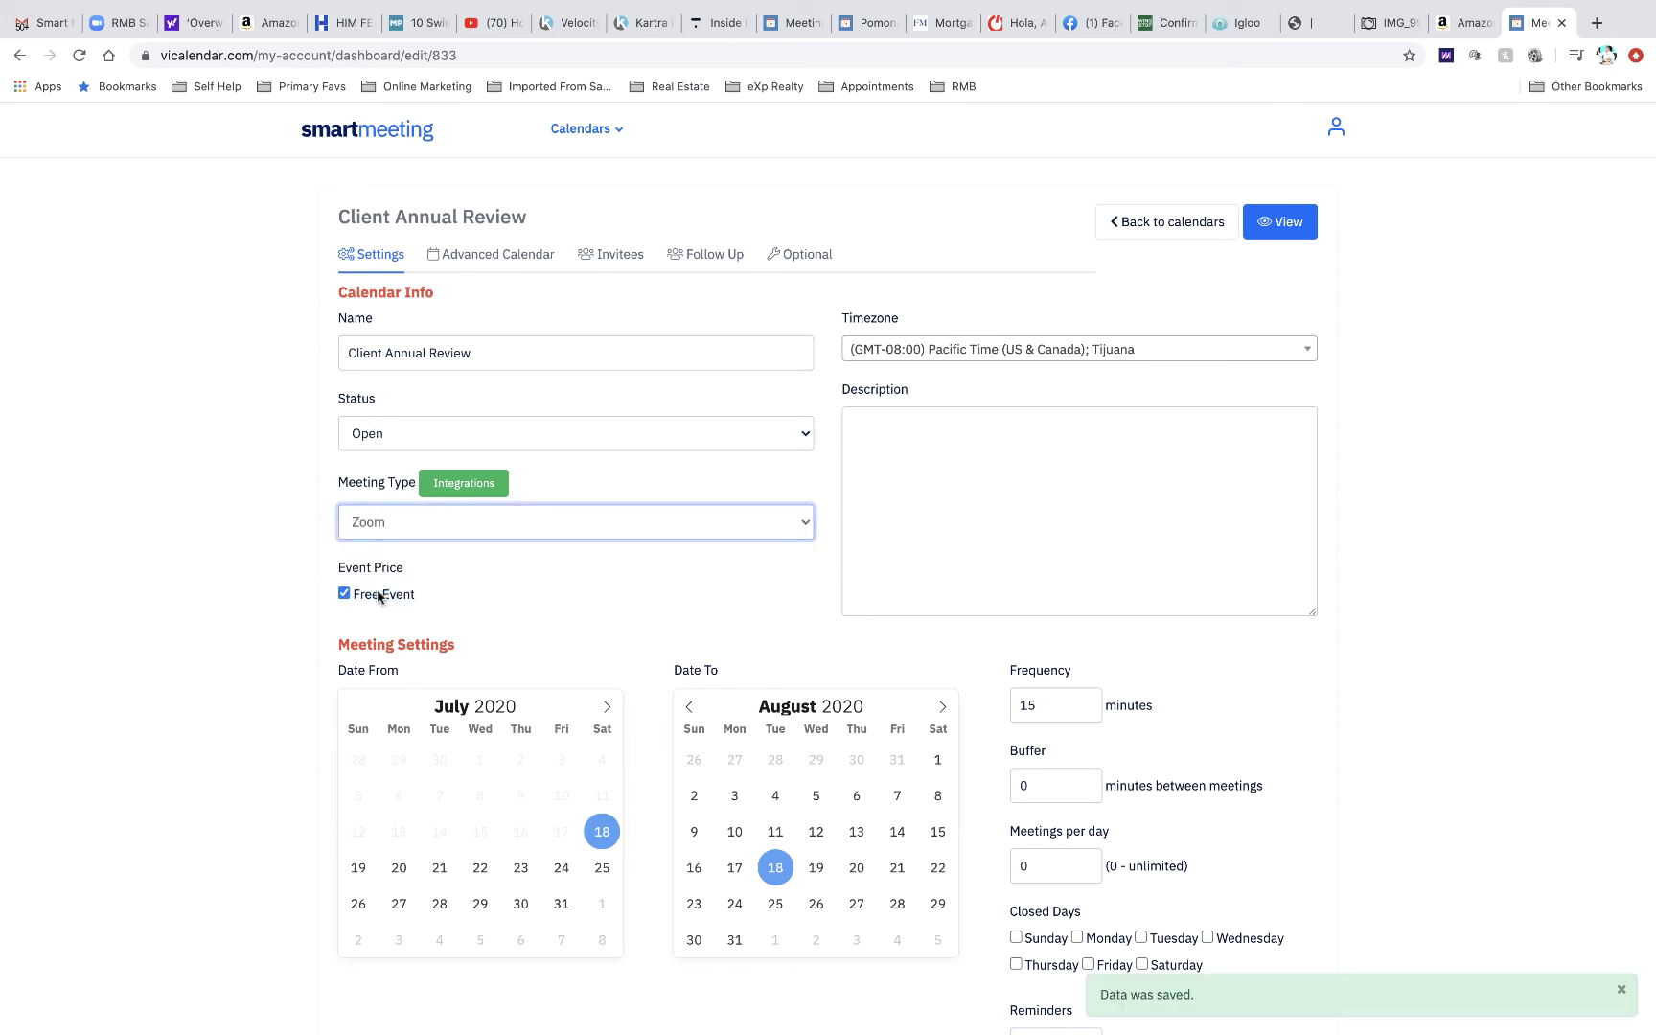
- Add the annual policy review description and set Date From to July 20, 2020
left_click(975, 567)
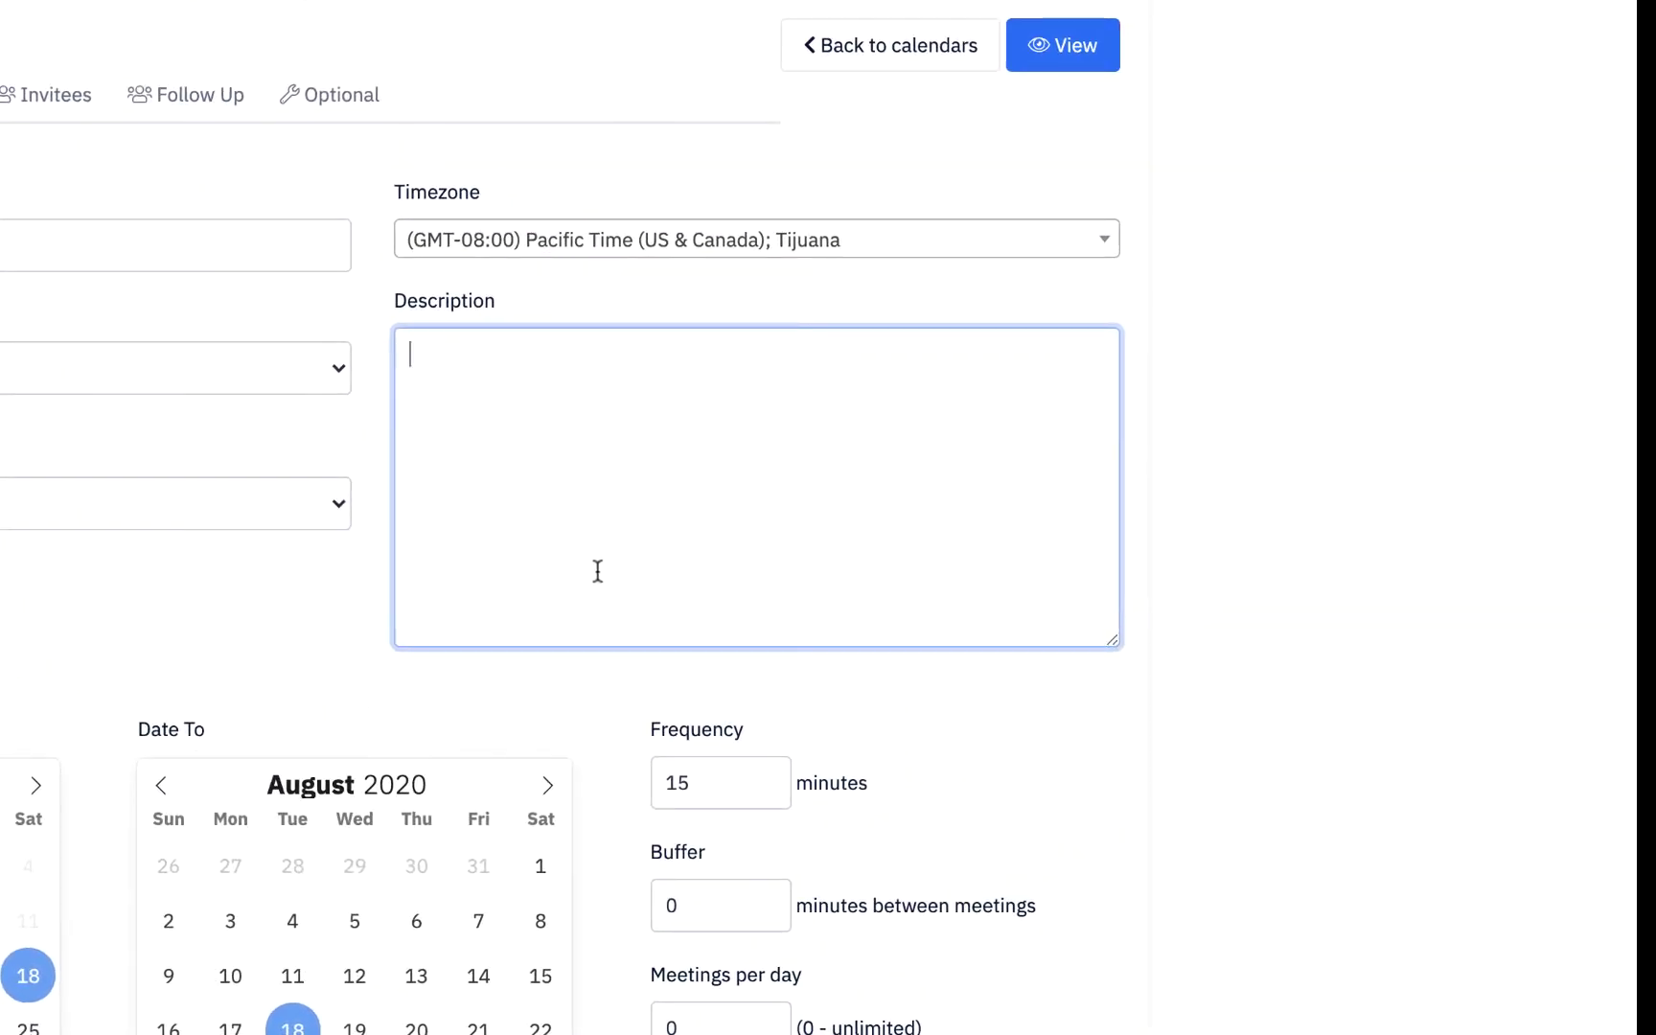
type("This is an annual rev")
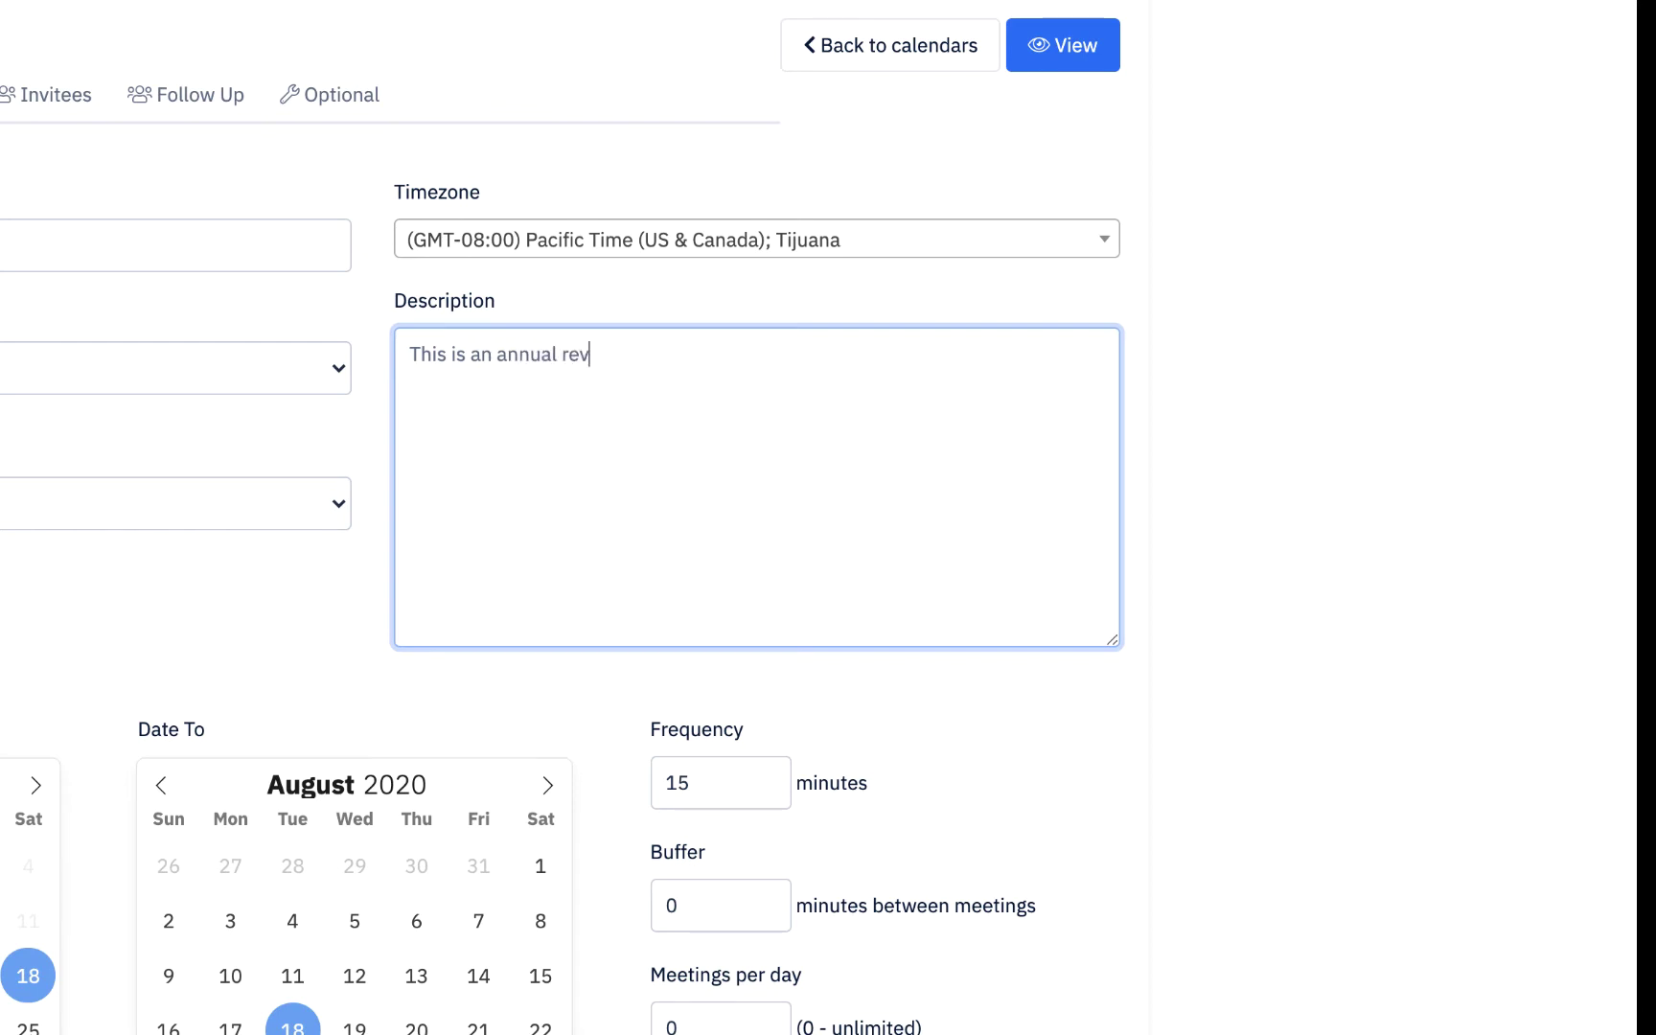
type("iew of your policy")
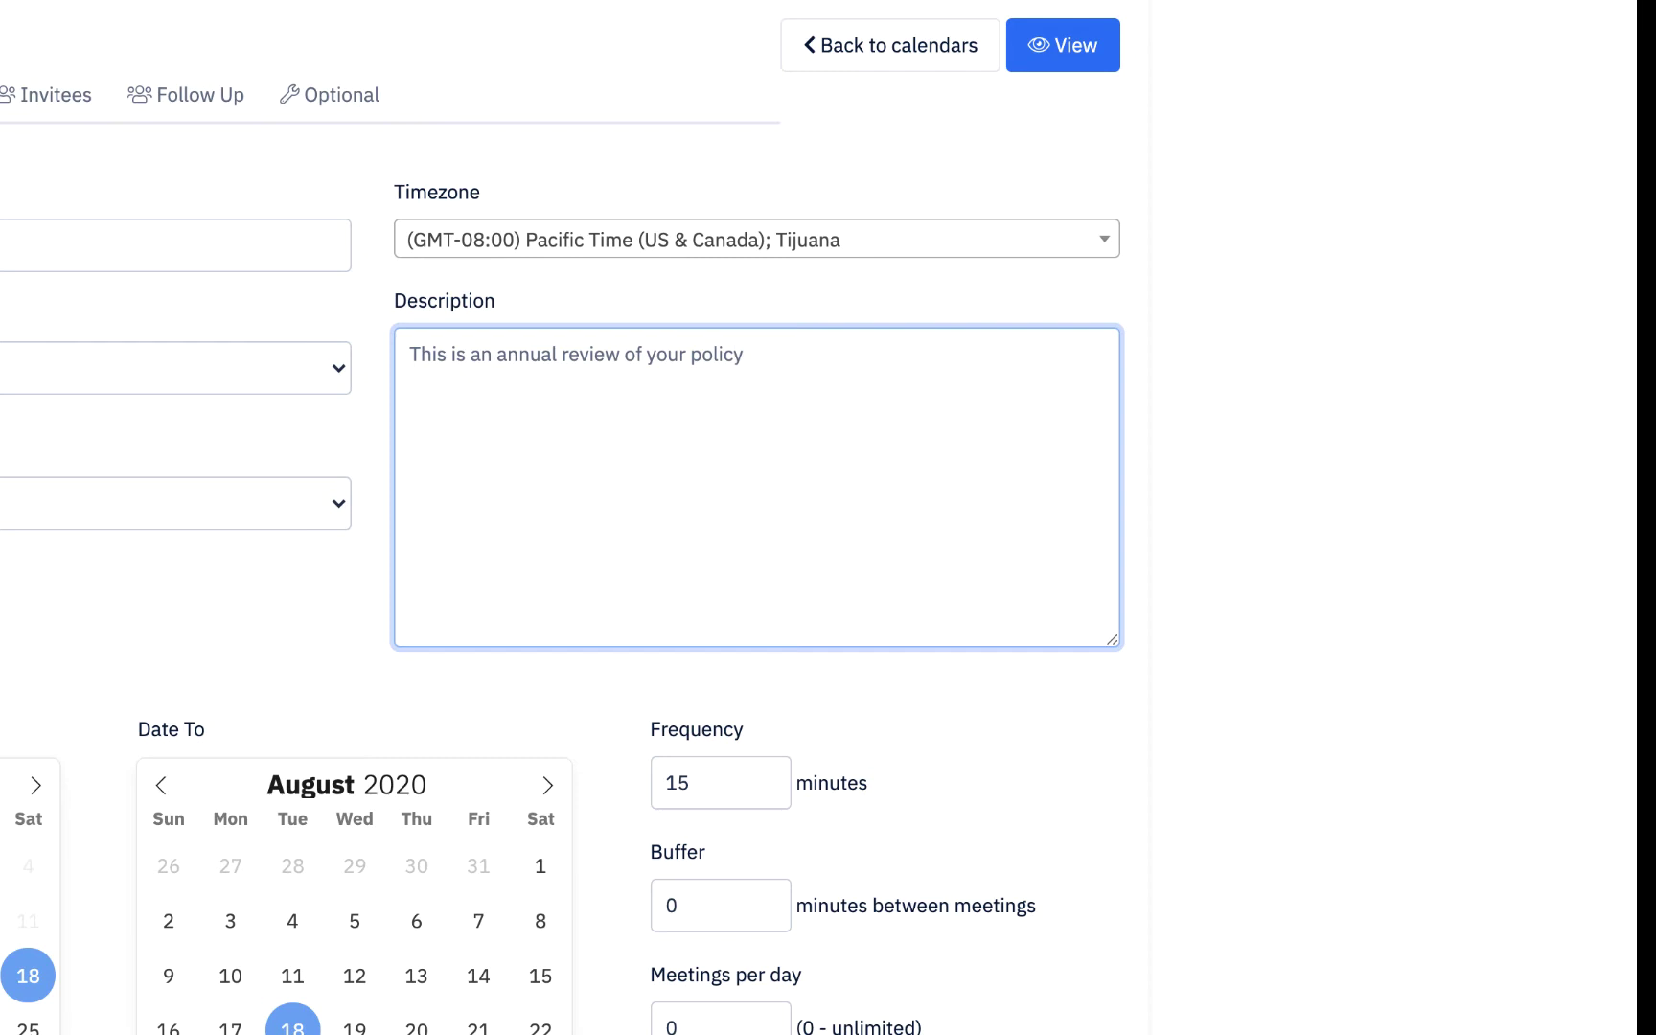
type(" from the comfort and safet")
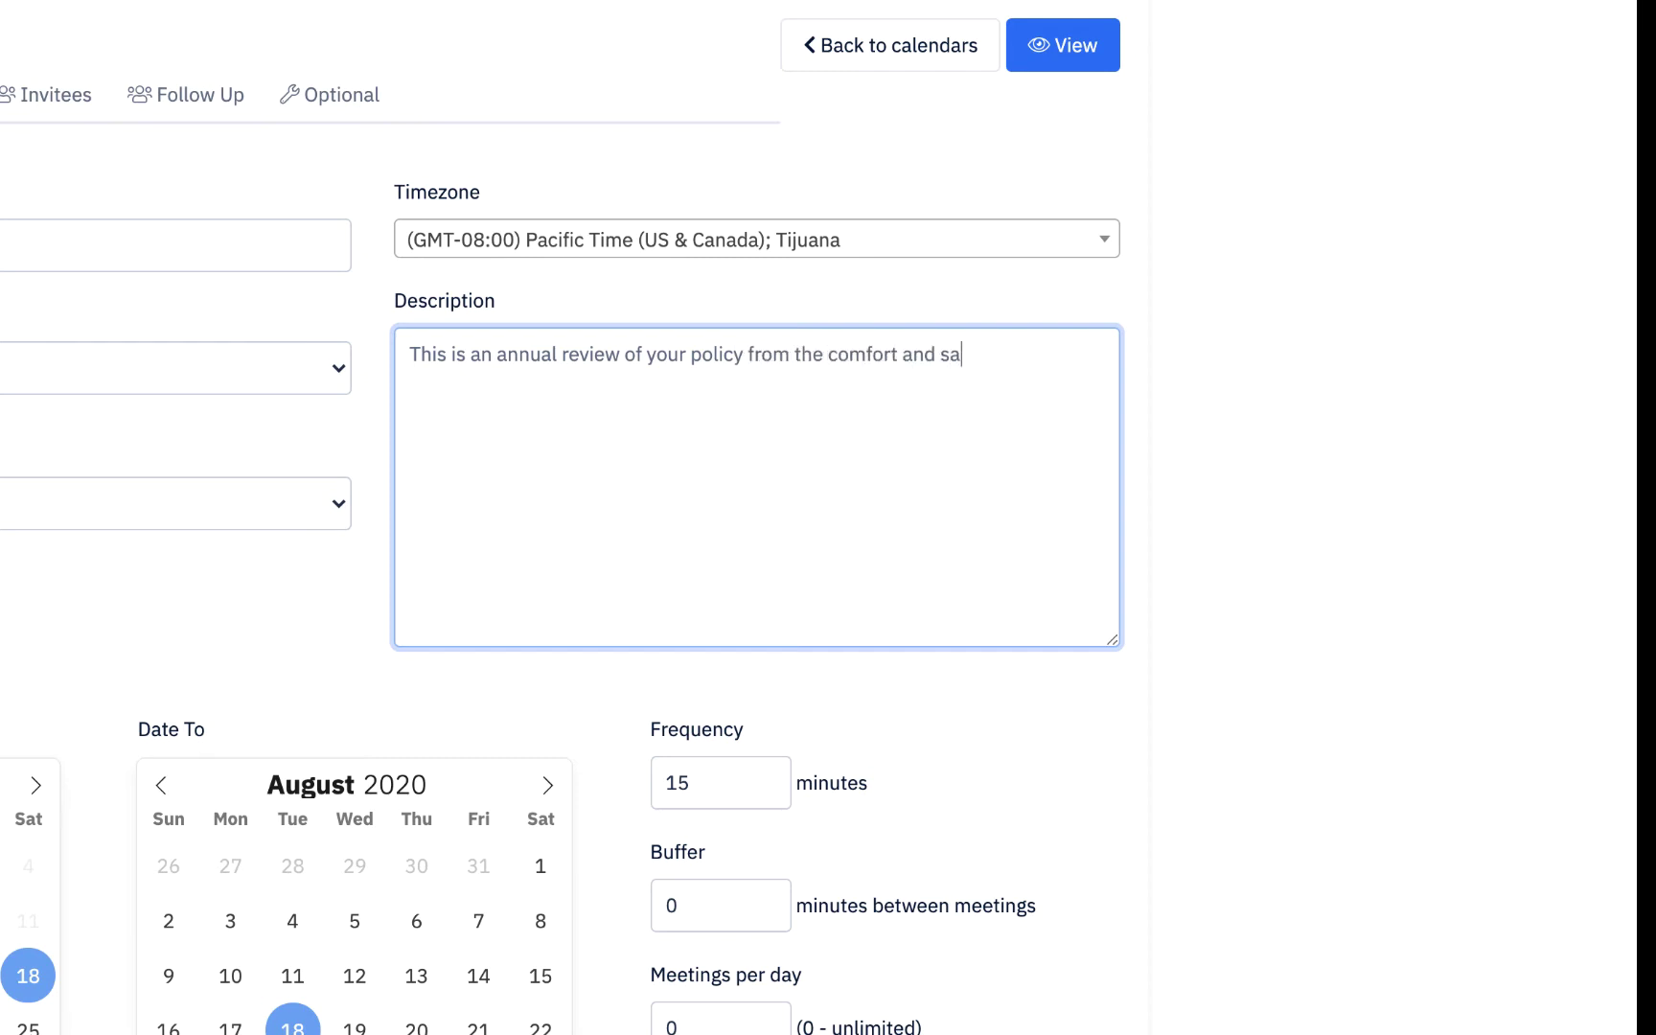
type("y of your home.")
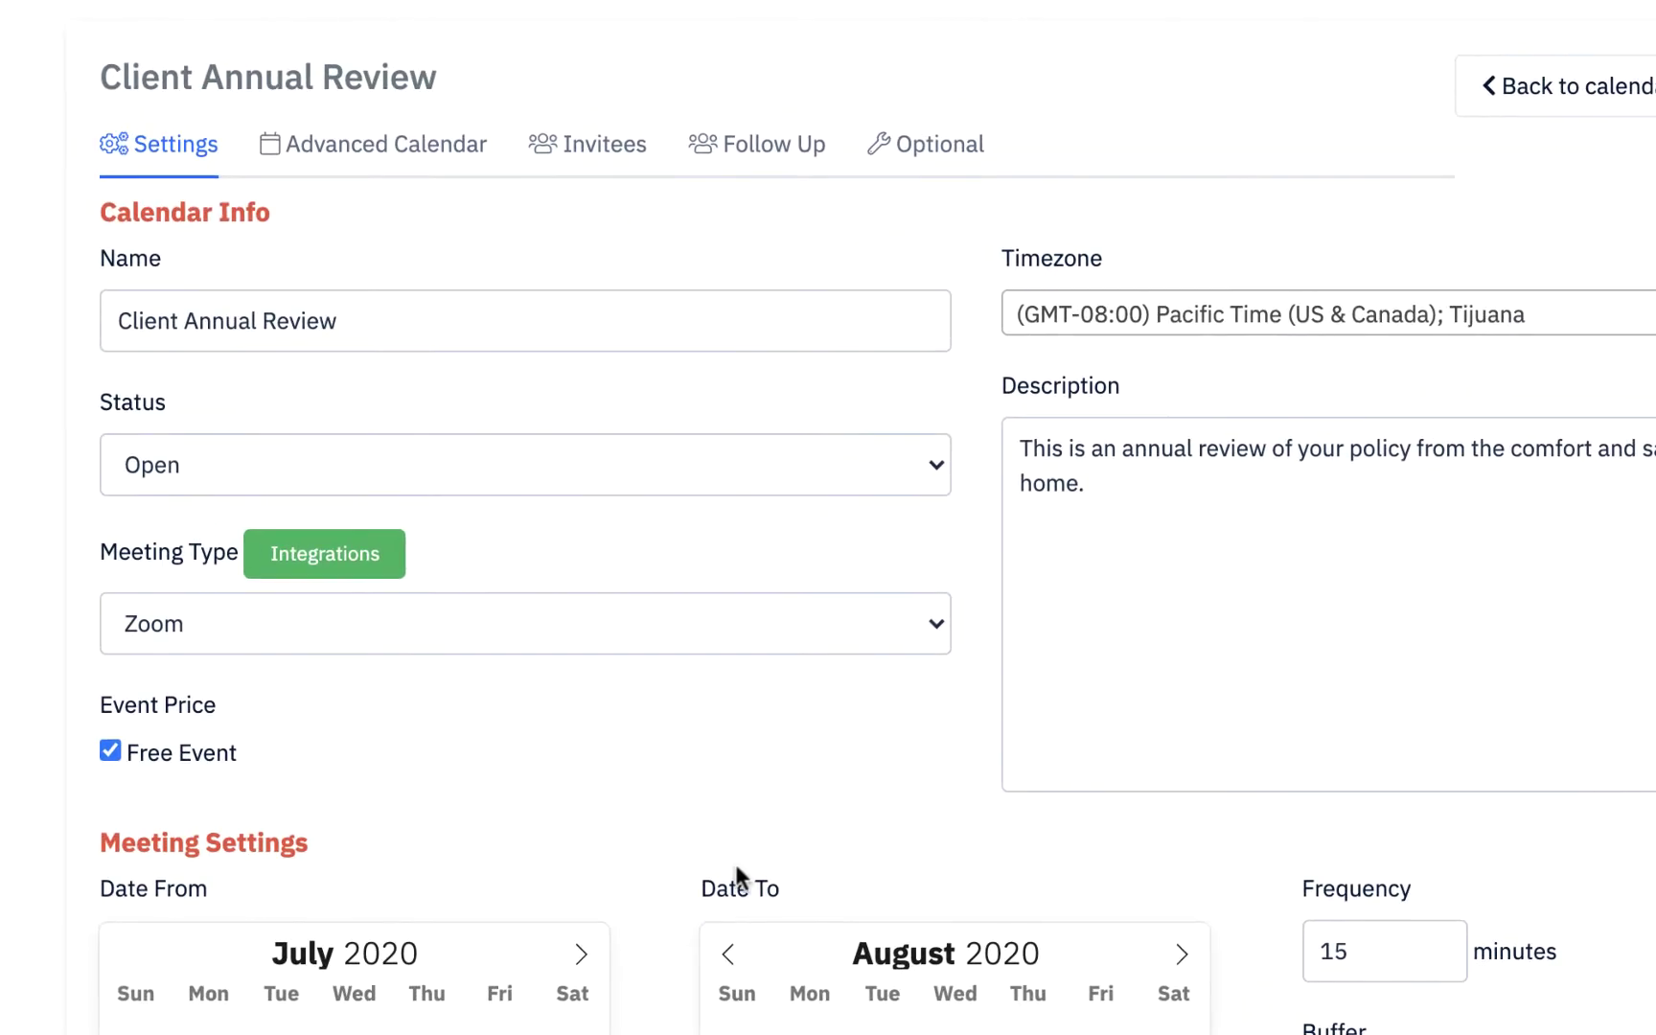
scroll(735, 868, "down", 5)
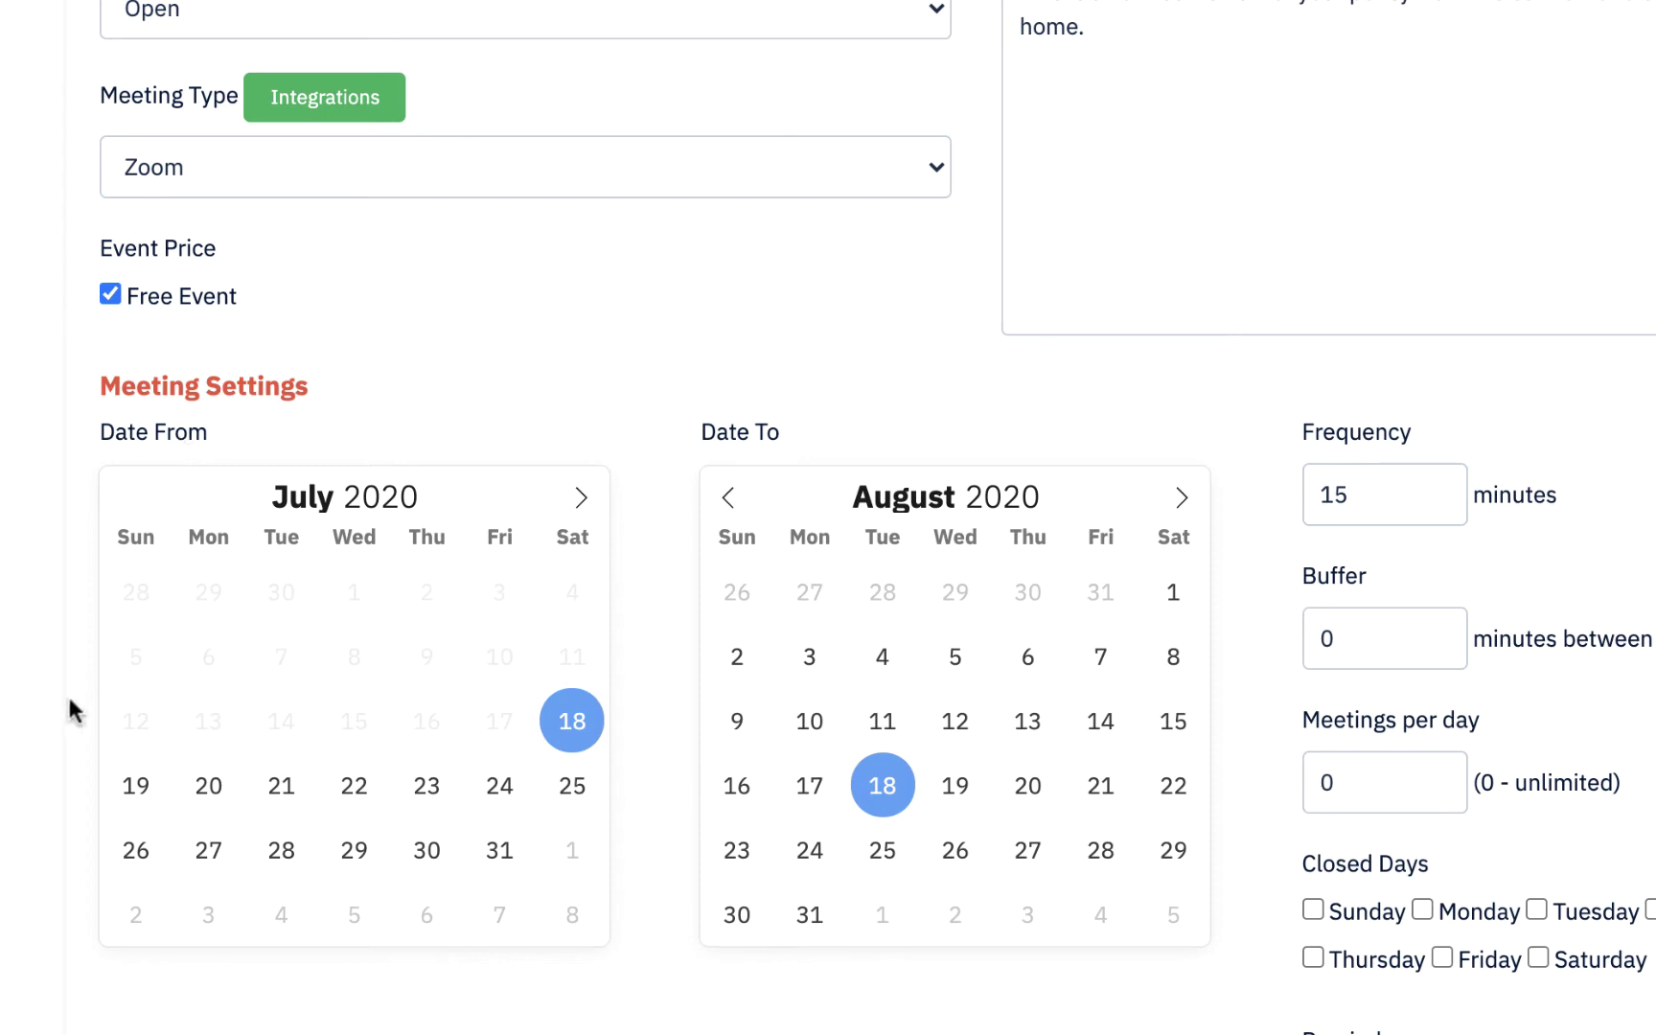
left_click(205, 787)
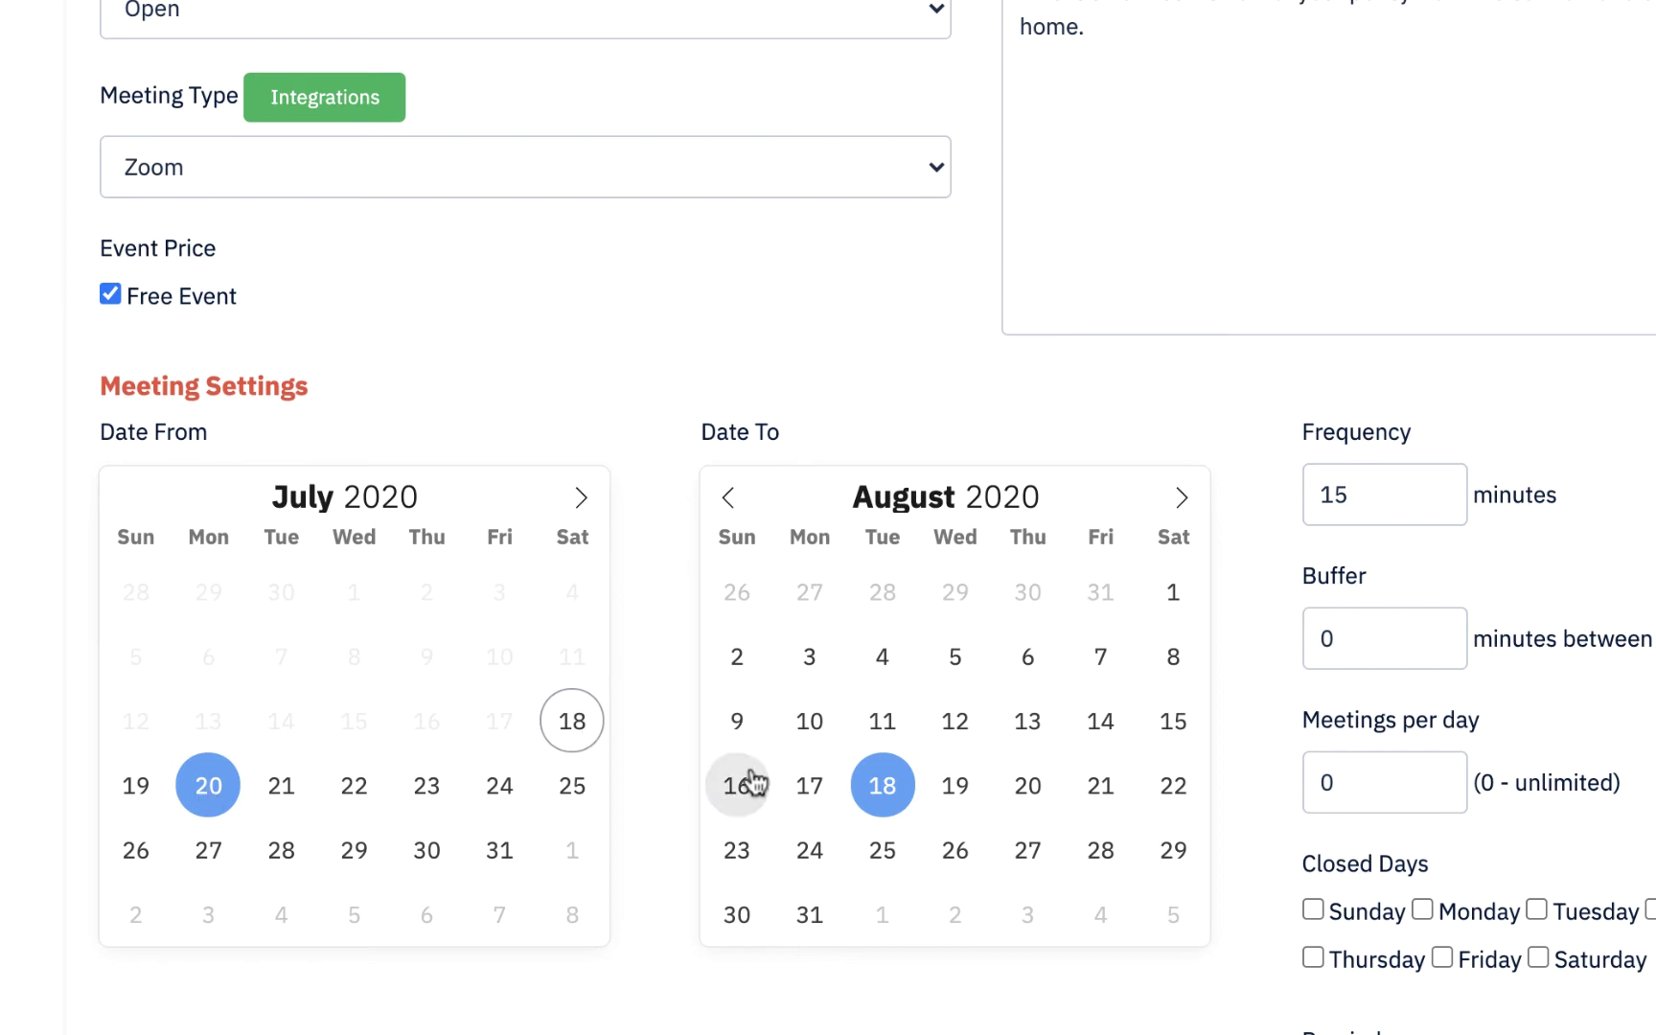
left_click(1181, 498)
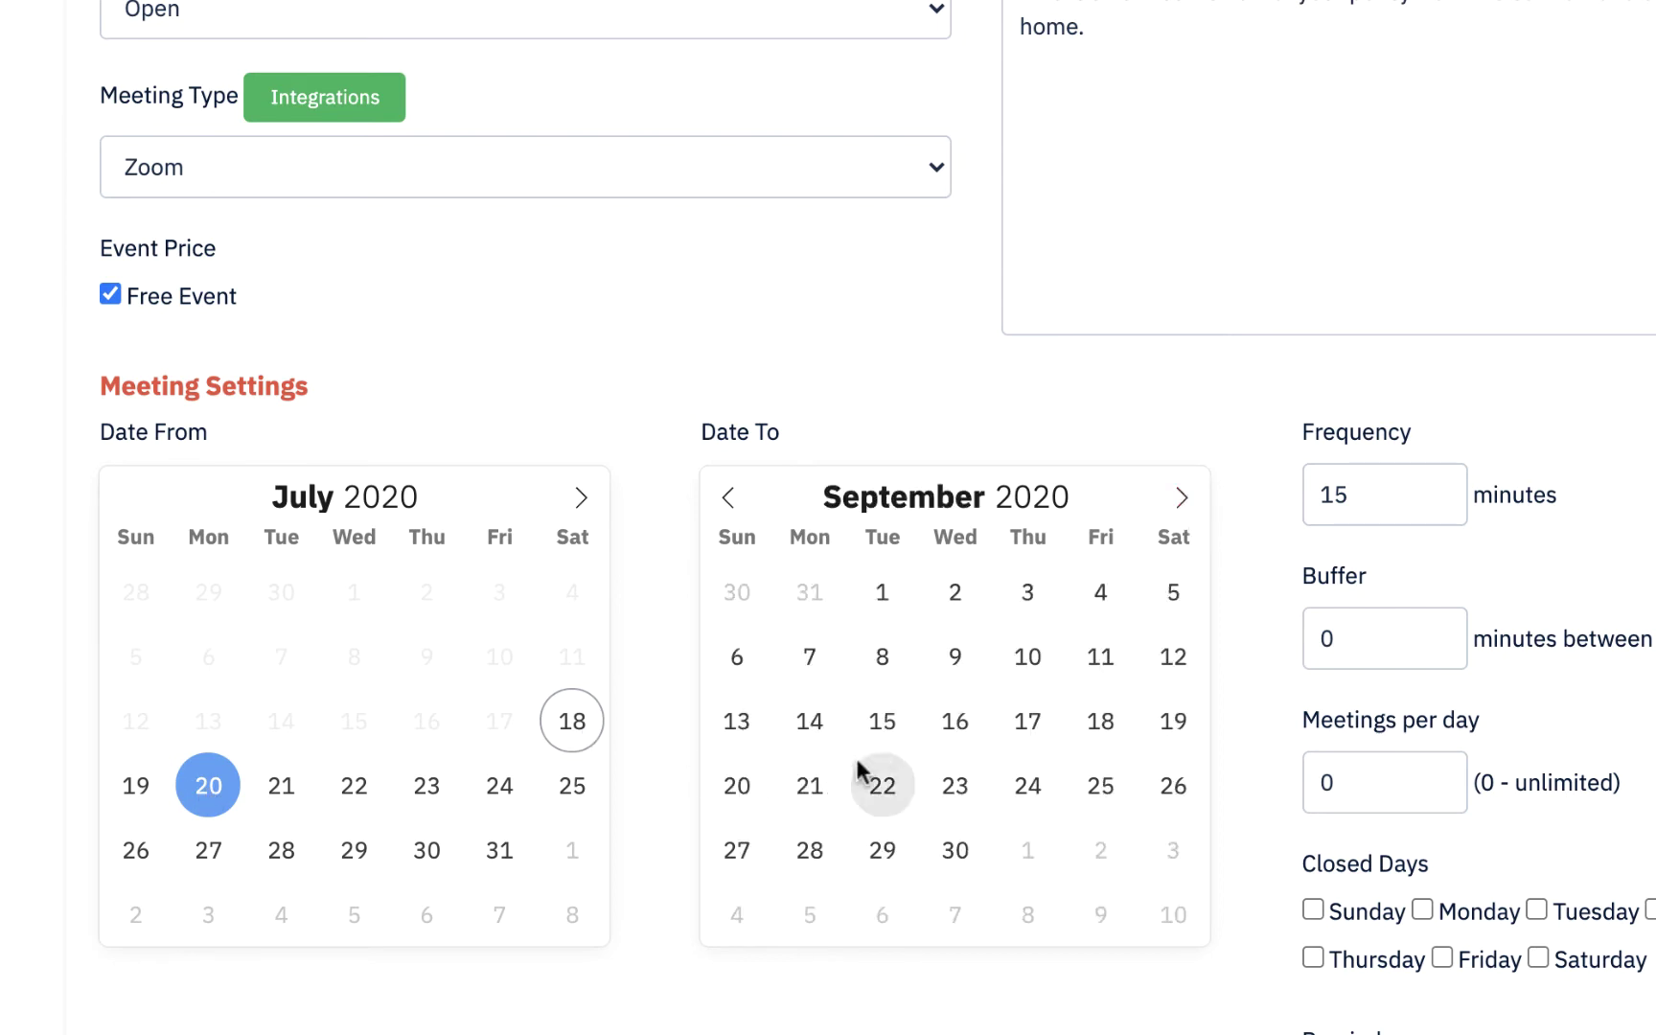
- Set Date To September 21, 2020, frequency 30 minutes and buffer 30 minutes
left_click(810, 801)
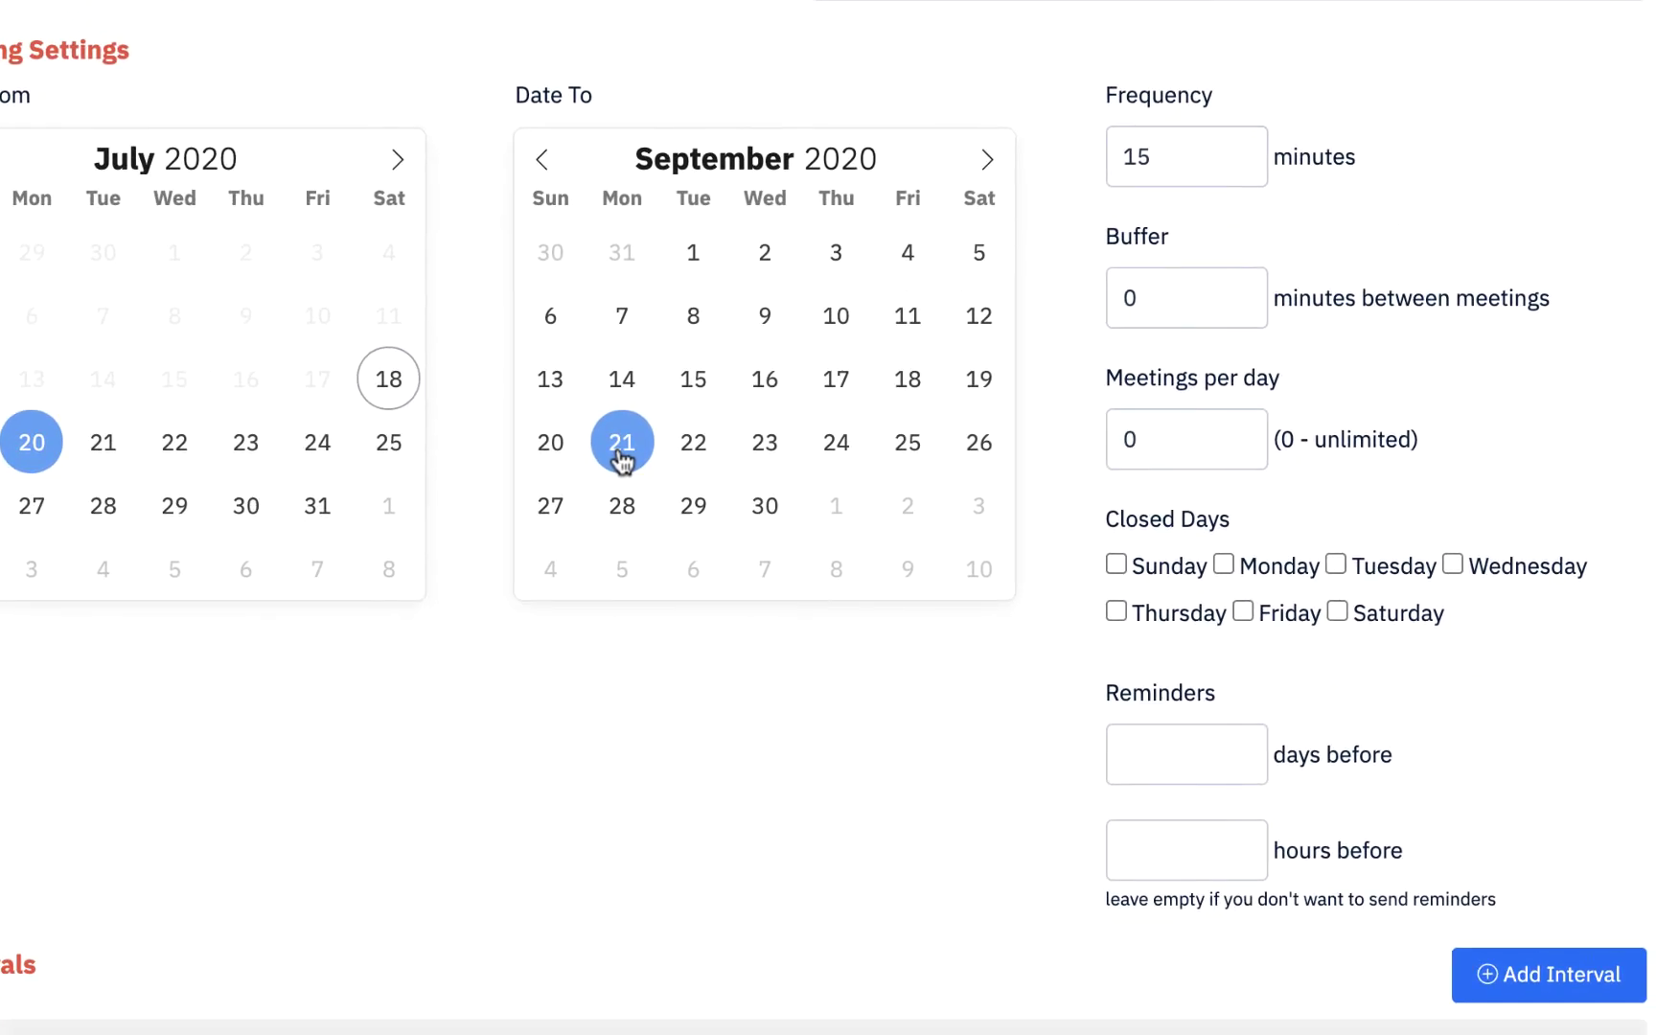
left_click(1169, 157)
double_click(1140, 156)
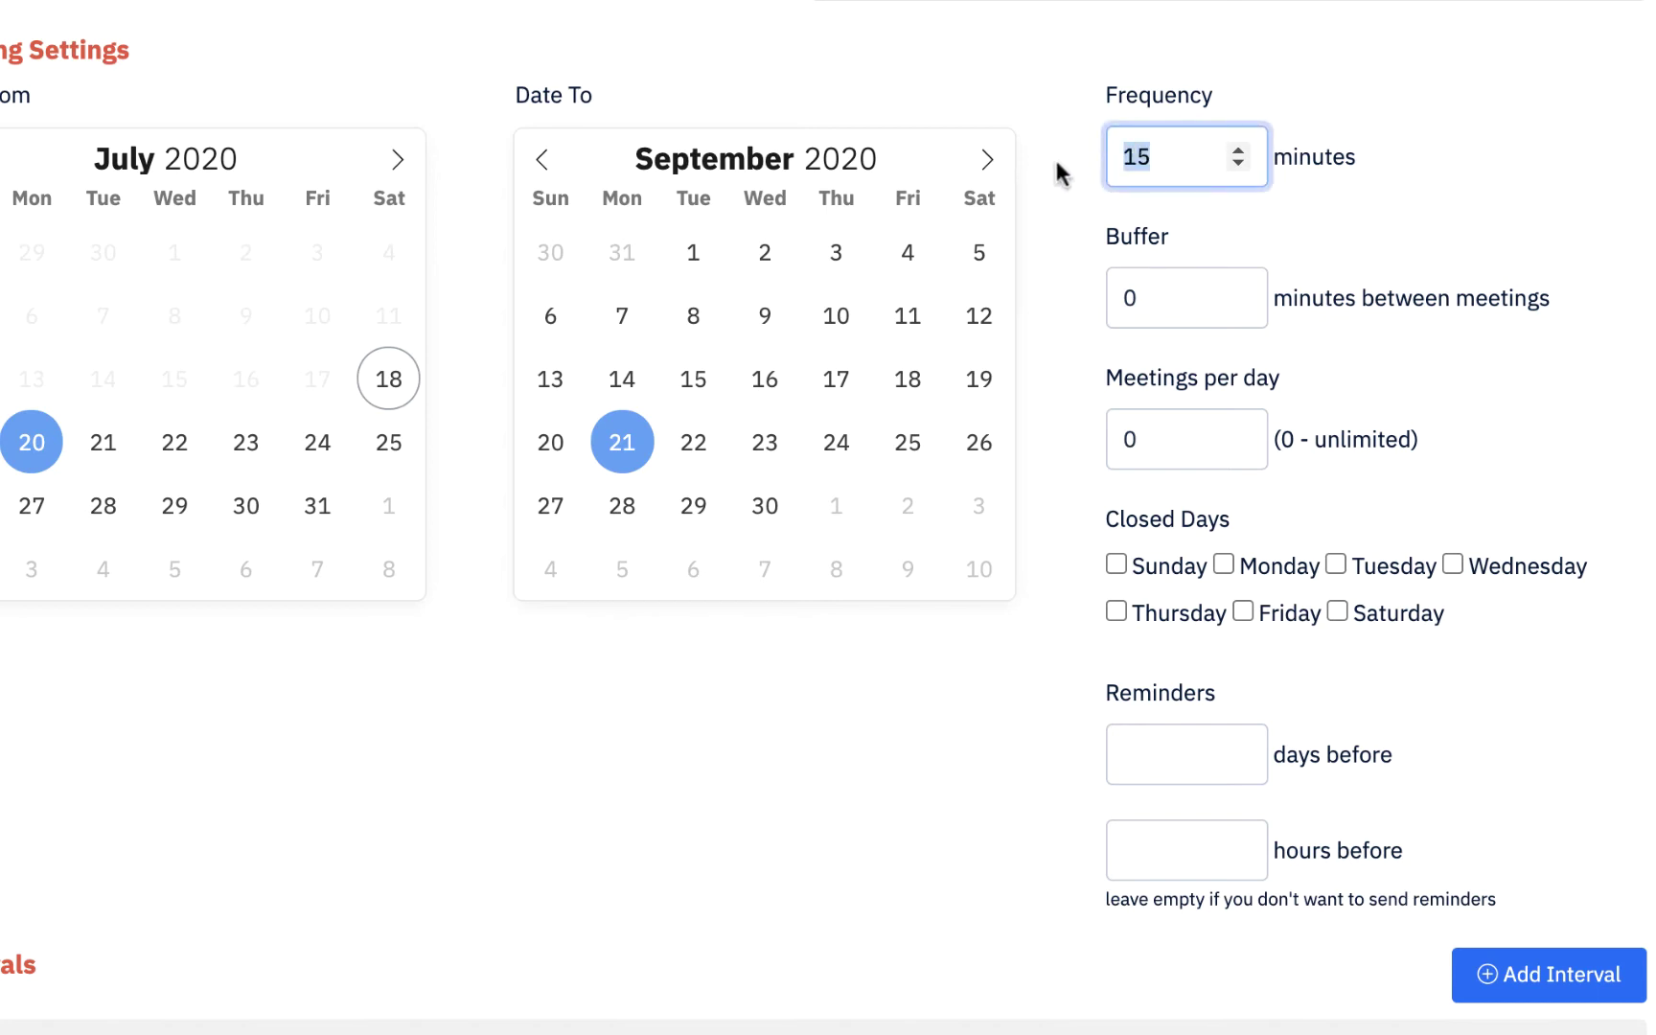
type("30")
left_click(1550, 140)
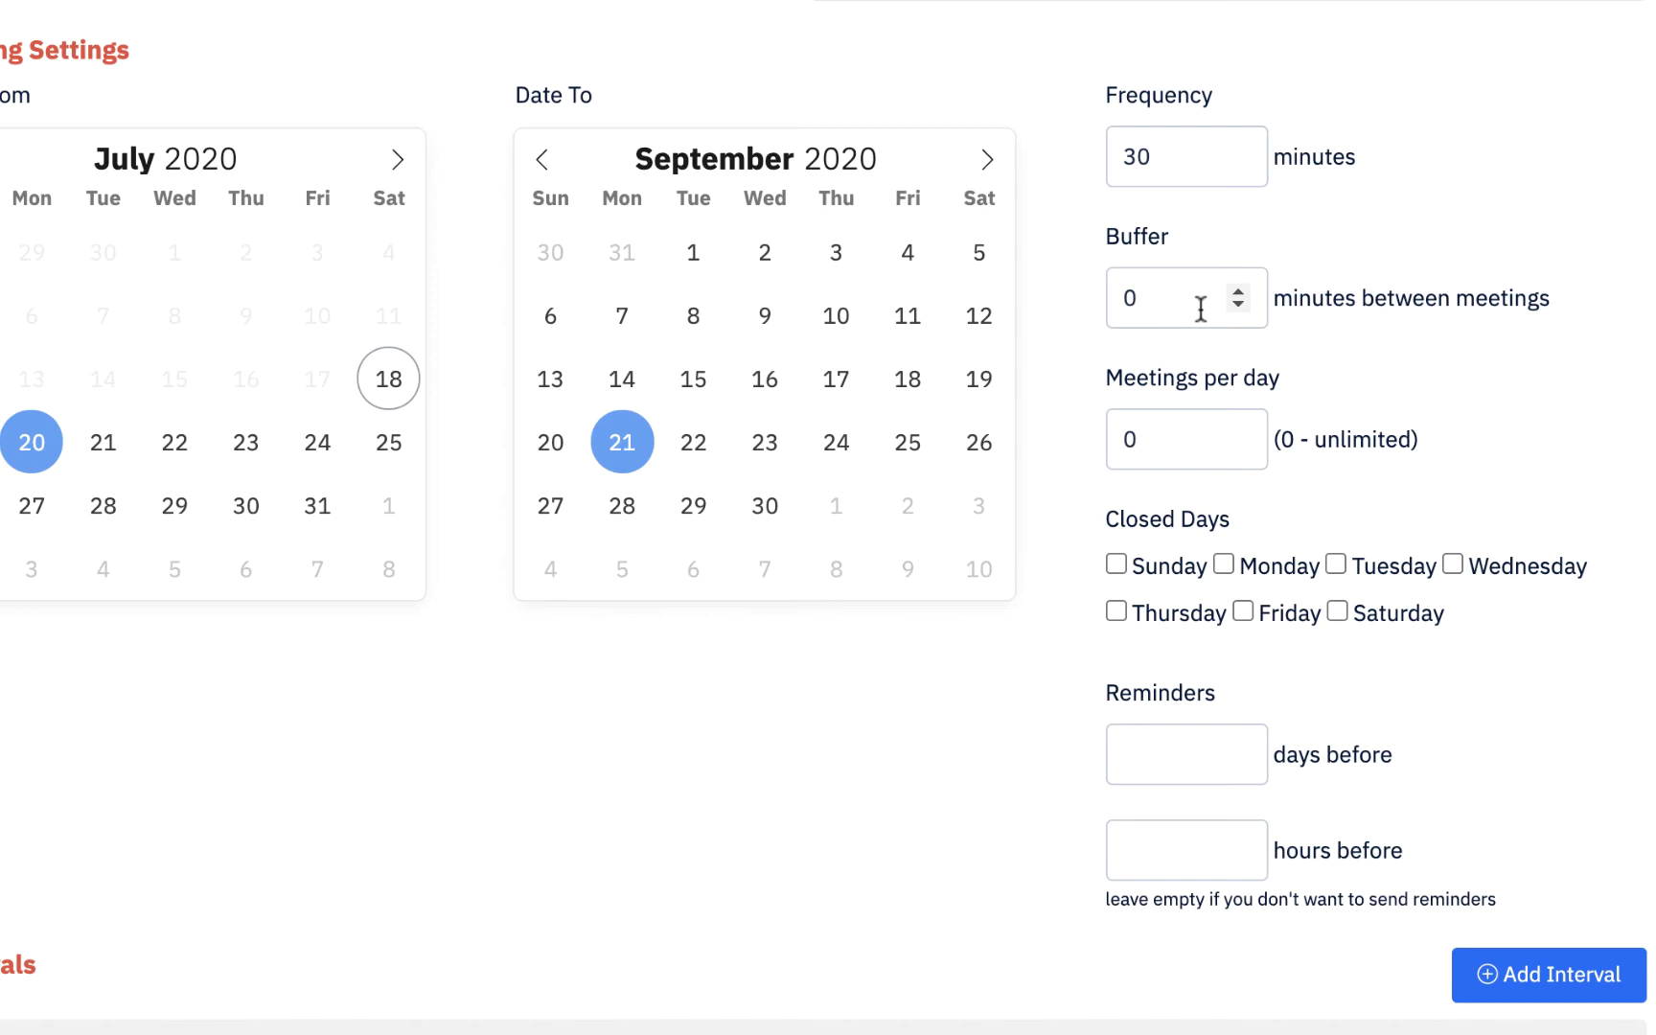
double_click(1175, 309)
type("30")
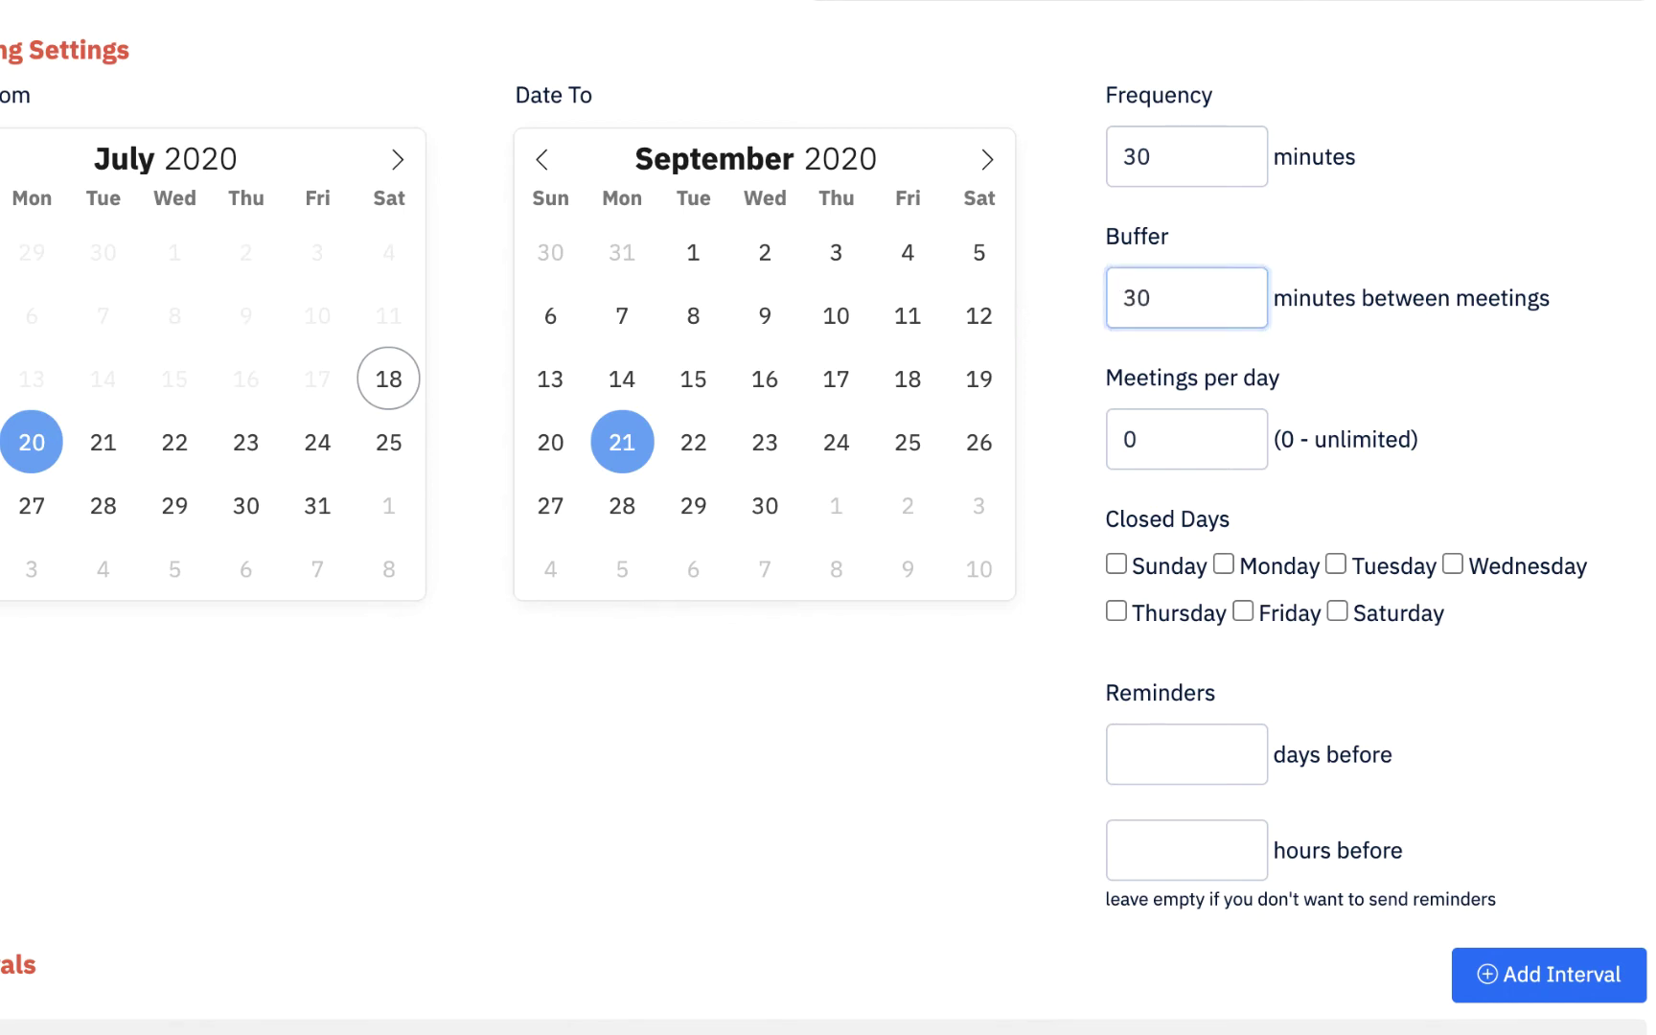
- Enter 1 in the days-before and 1 in the hours-before reminder fields
scroll(1643, 322, "down", 2)
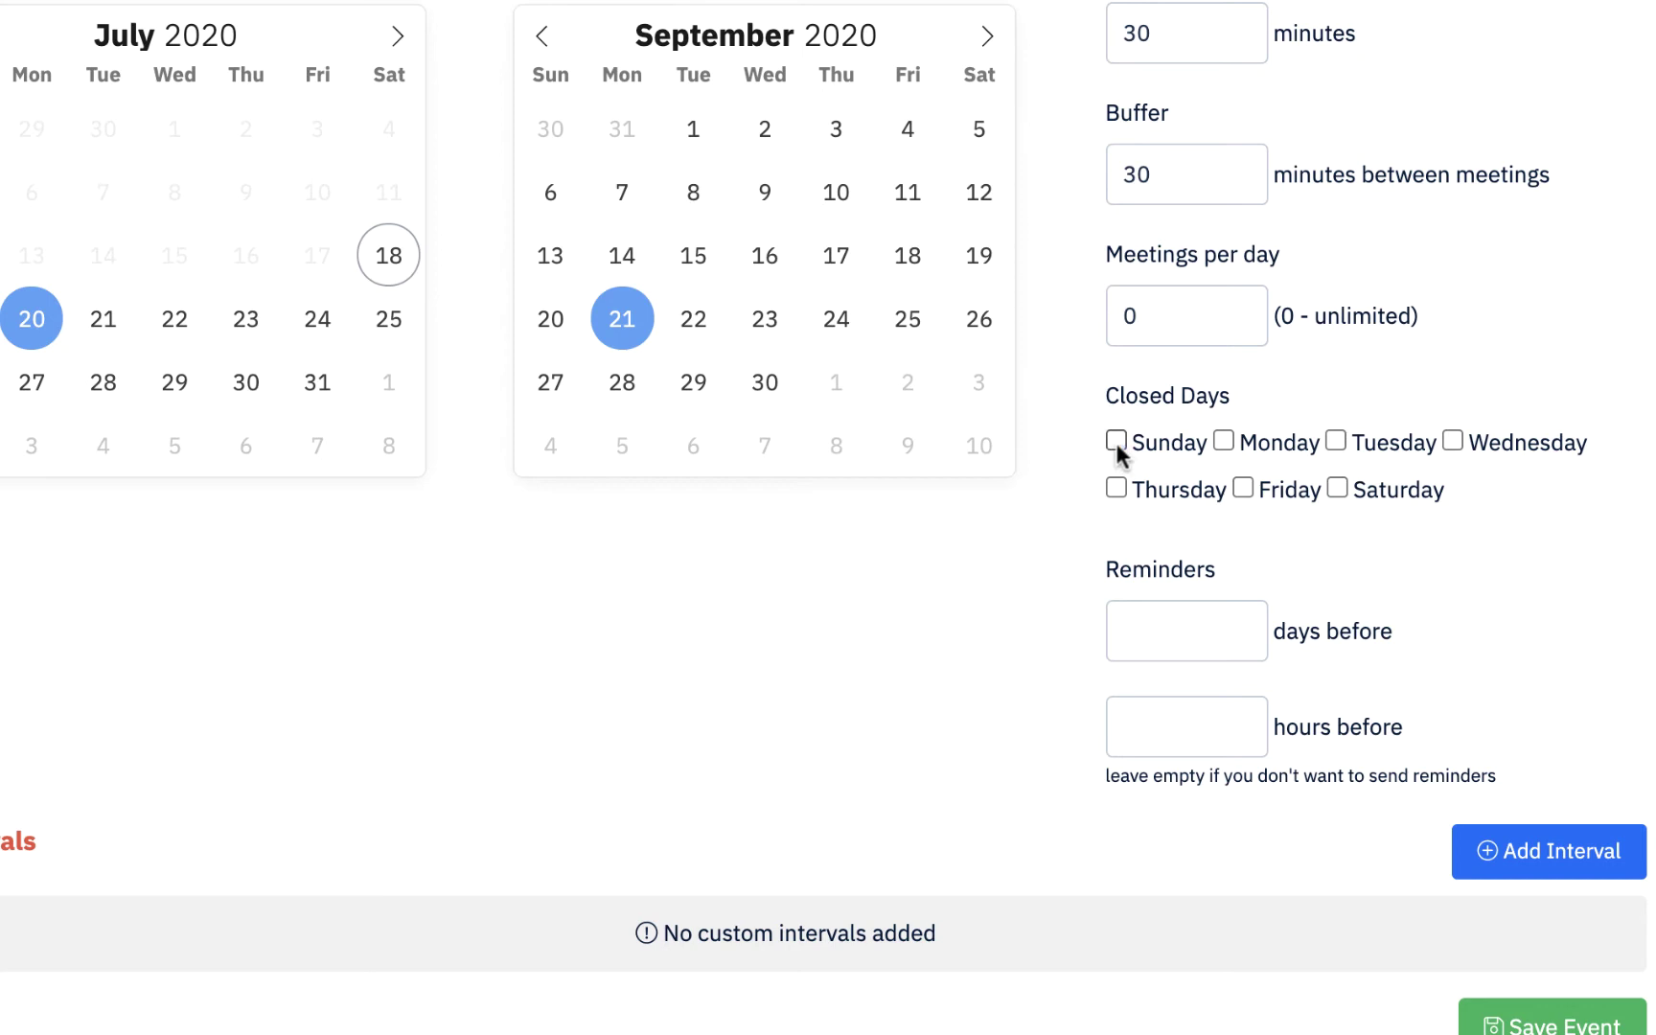
scroll(1117, 443, "down", 1)
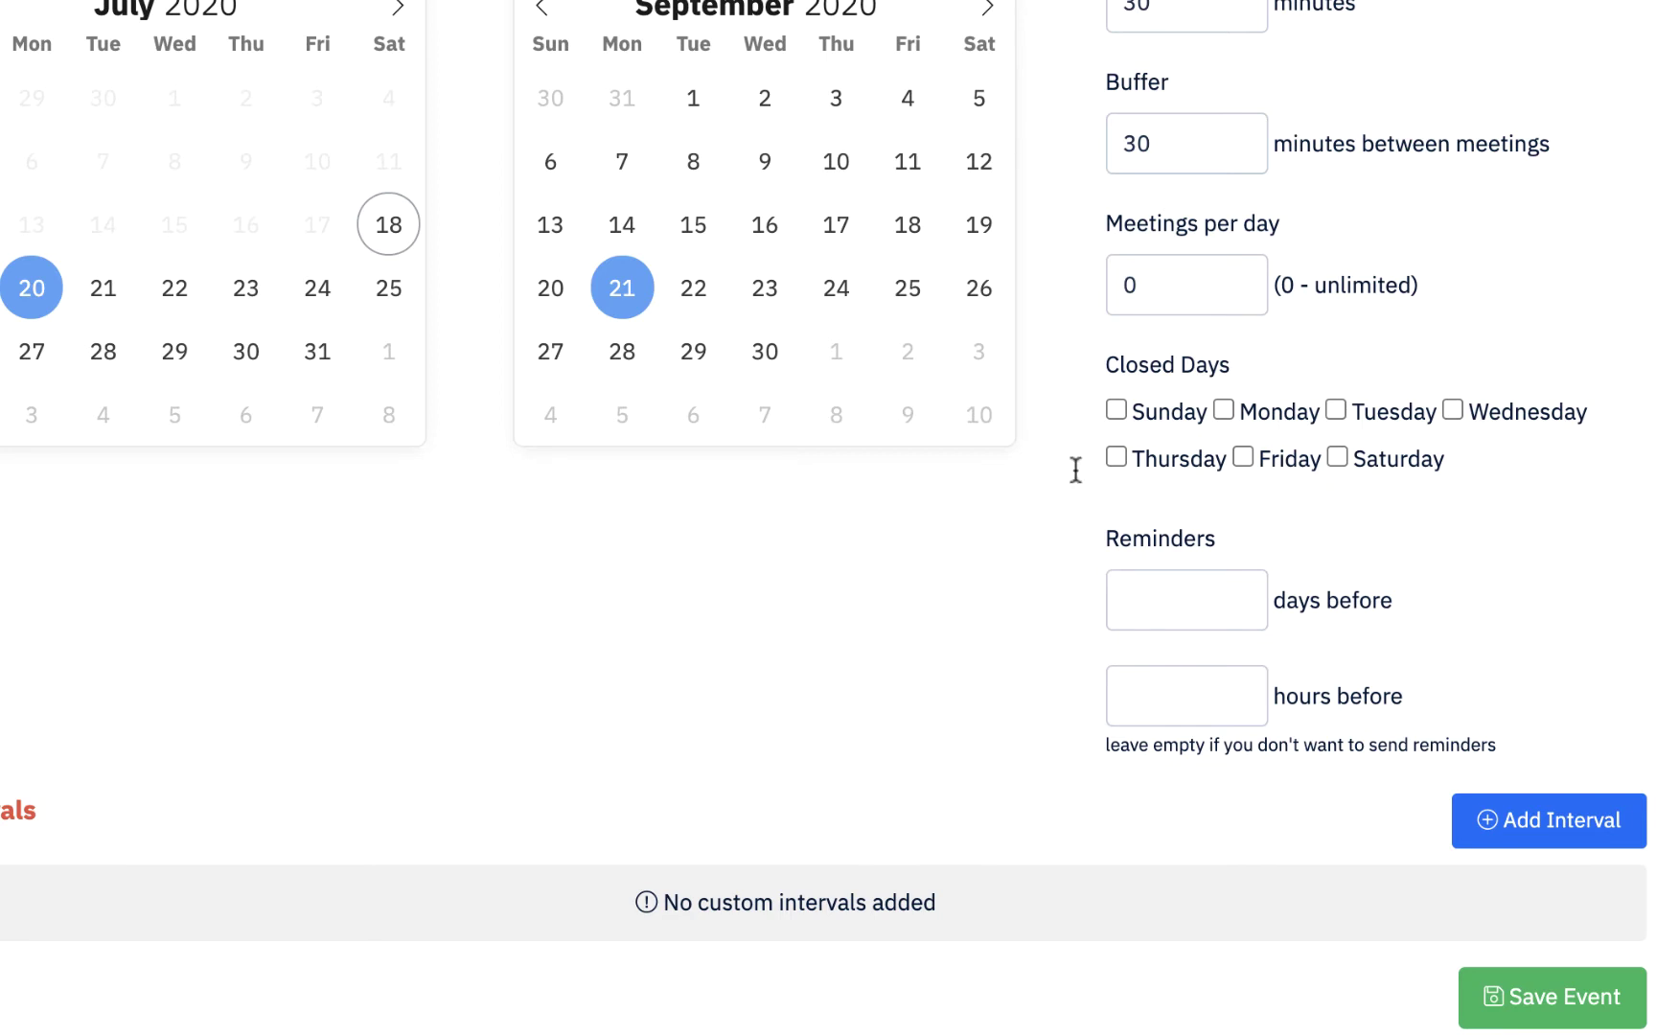
left_click(1201, 599)
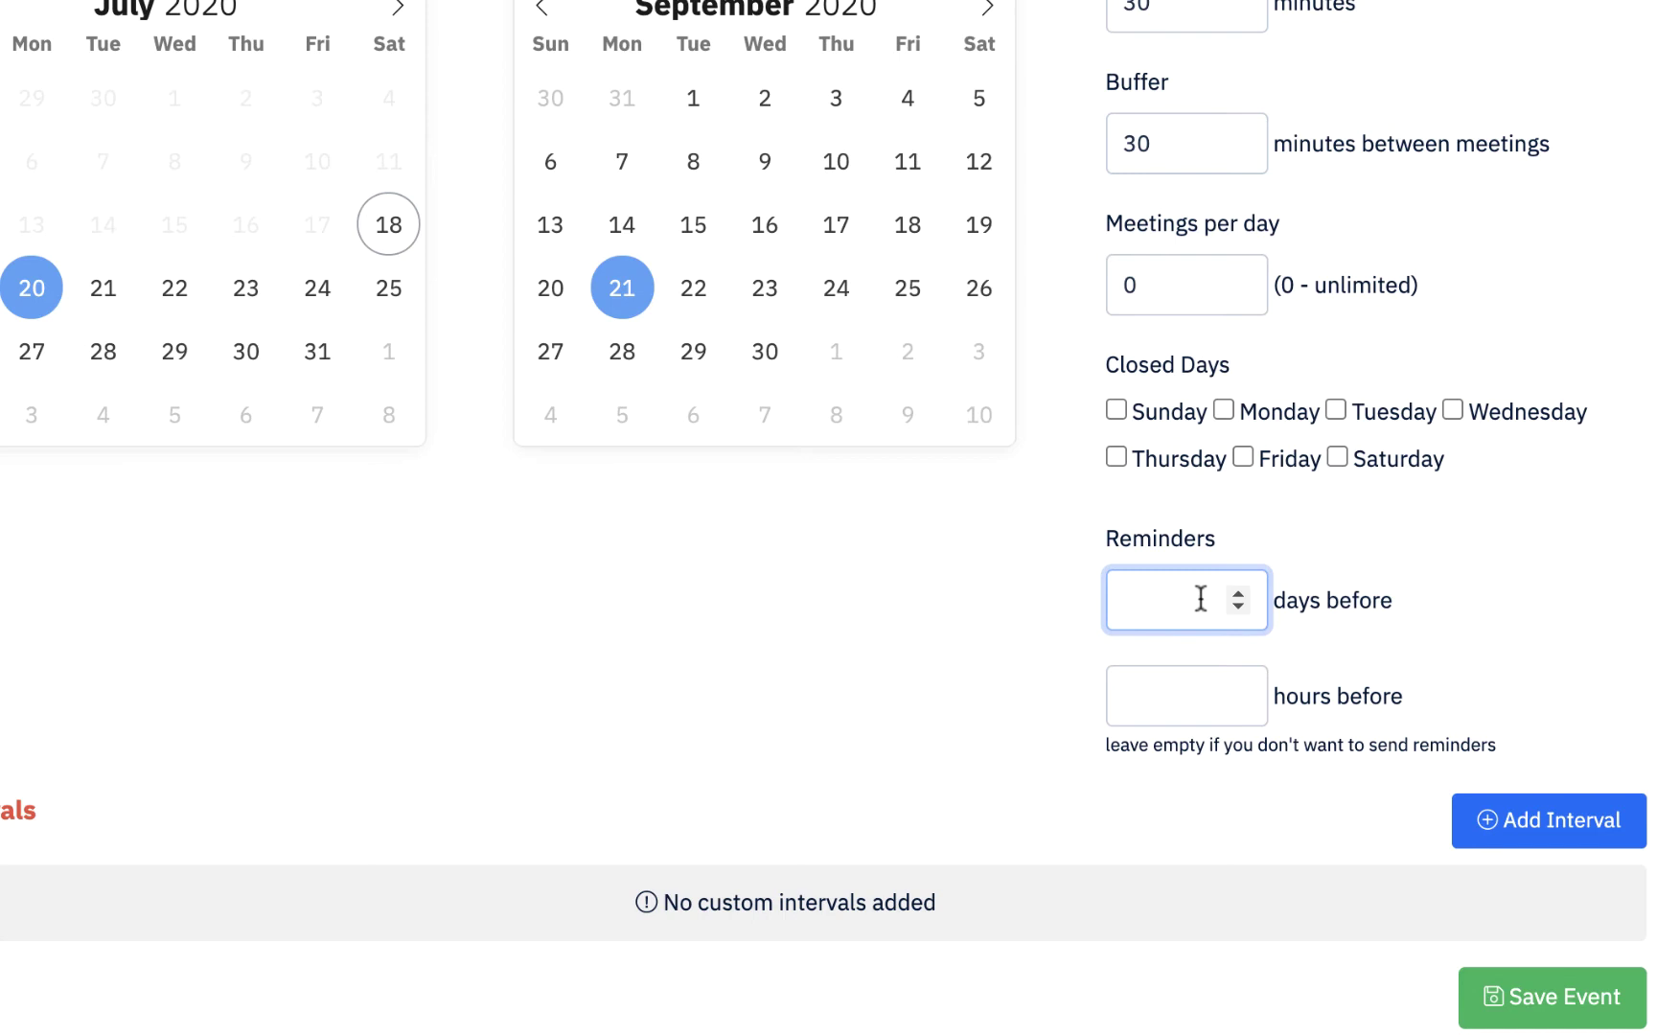
type("1")
left_click(1188, 688)
type("1")
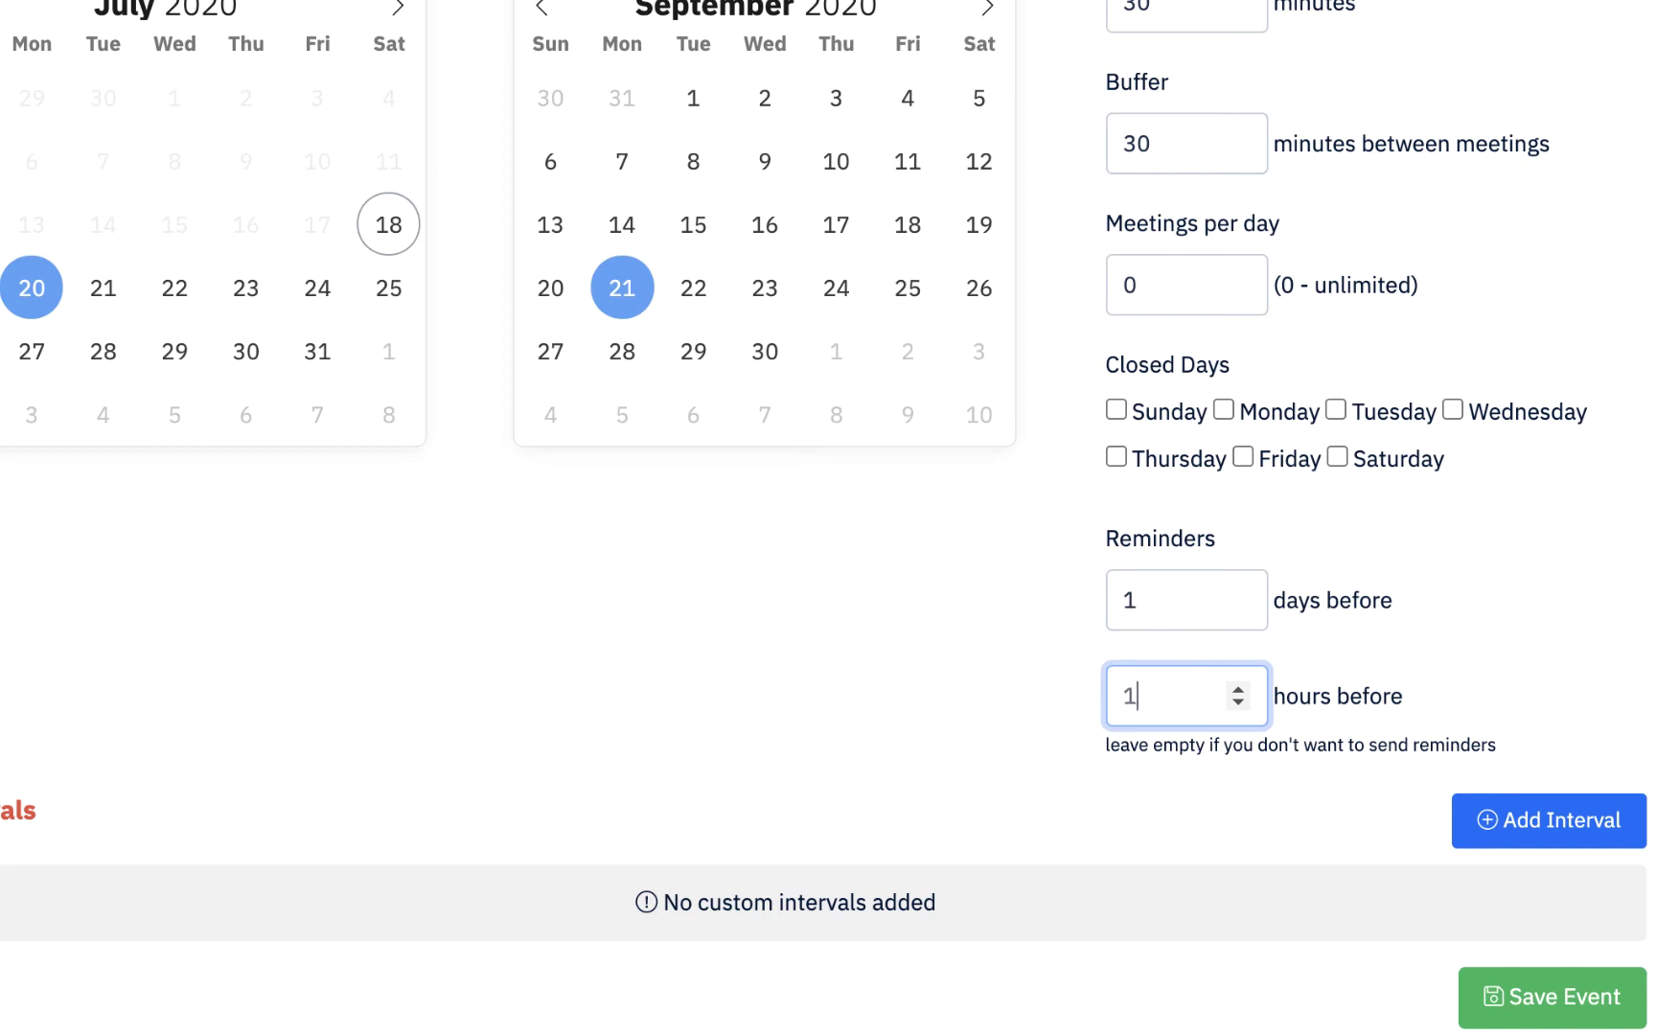
key("Tab")
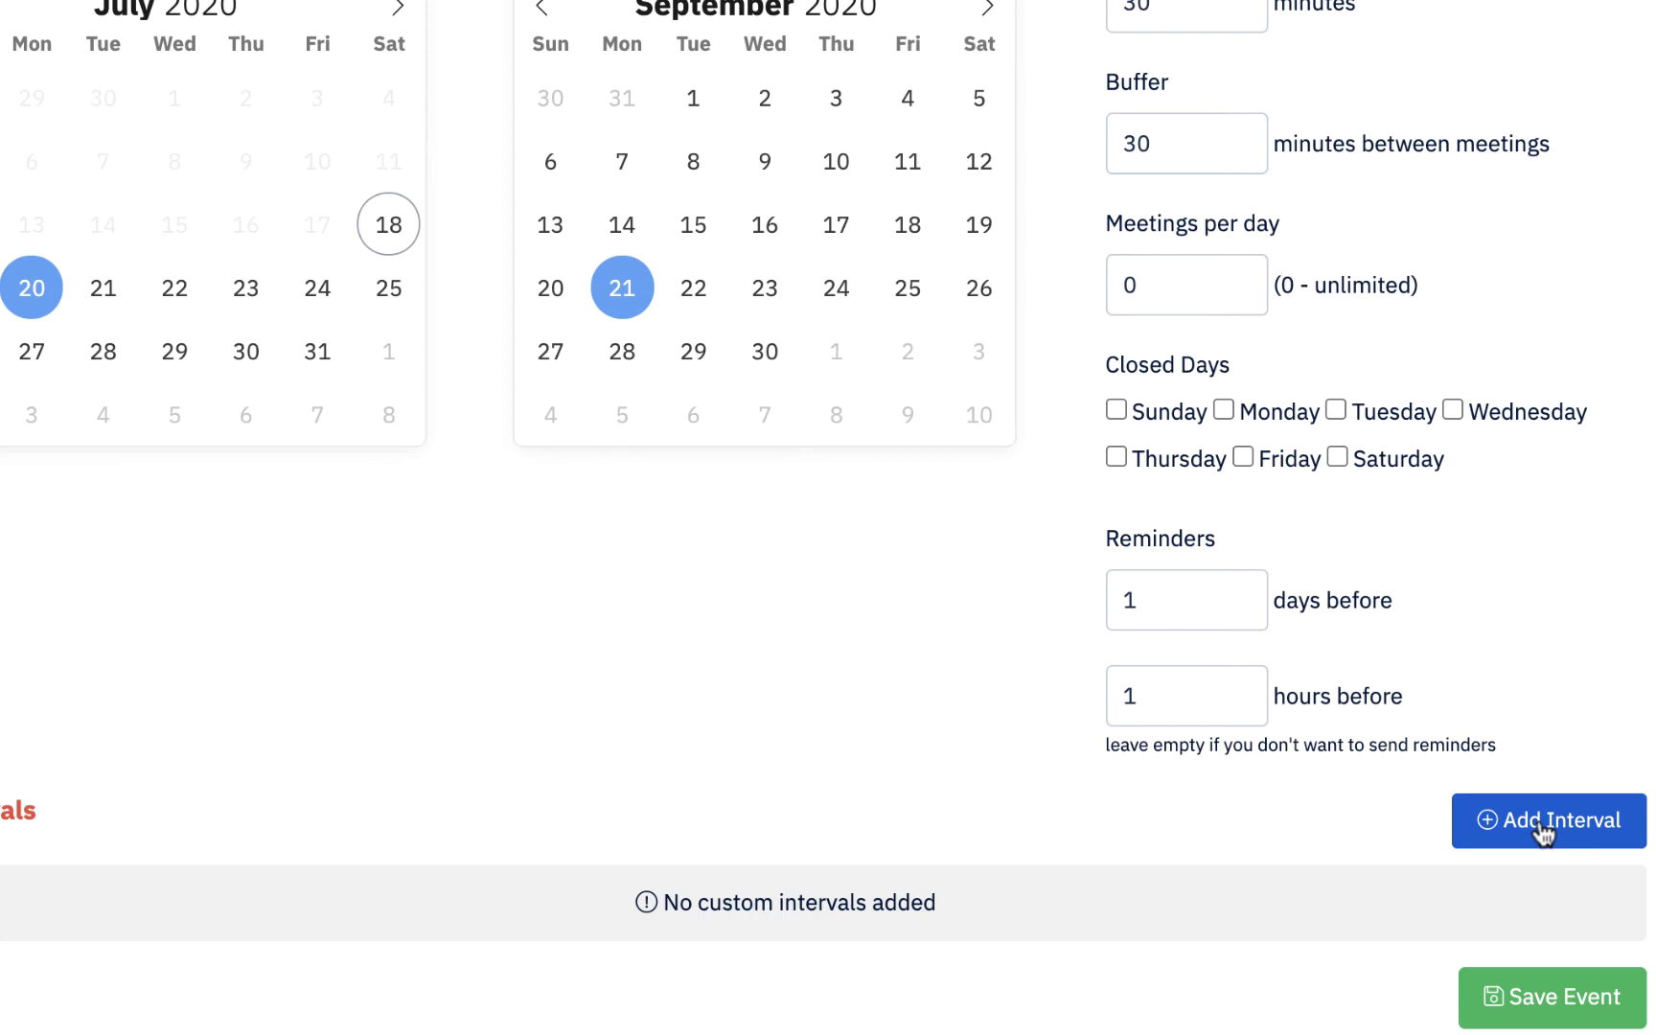
- Add an 08:00 AM to 08:00 PM availability interval and save the event settings
left_click(1544, 830)
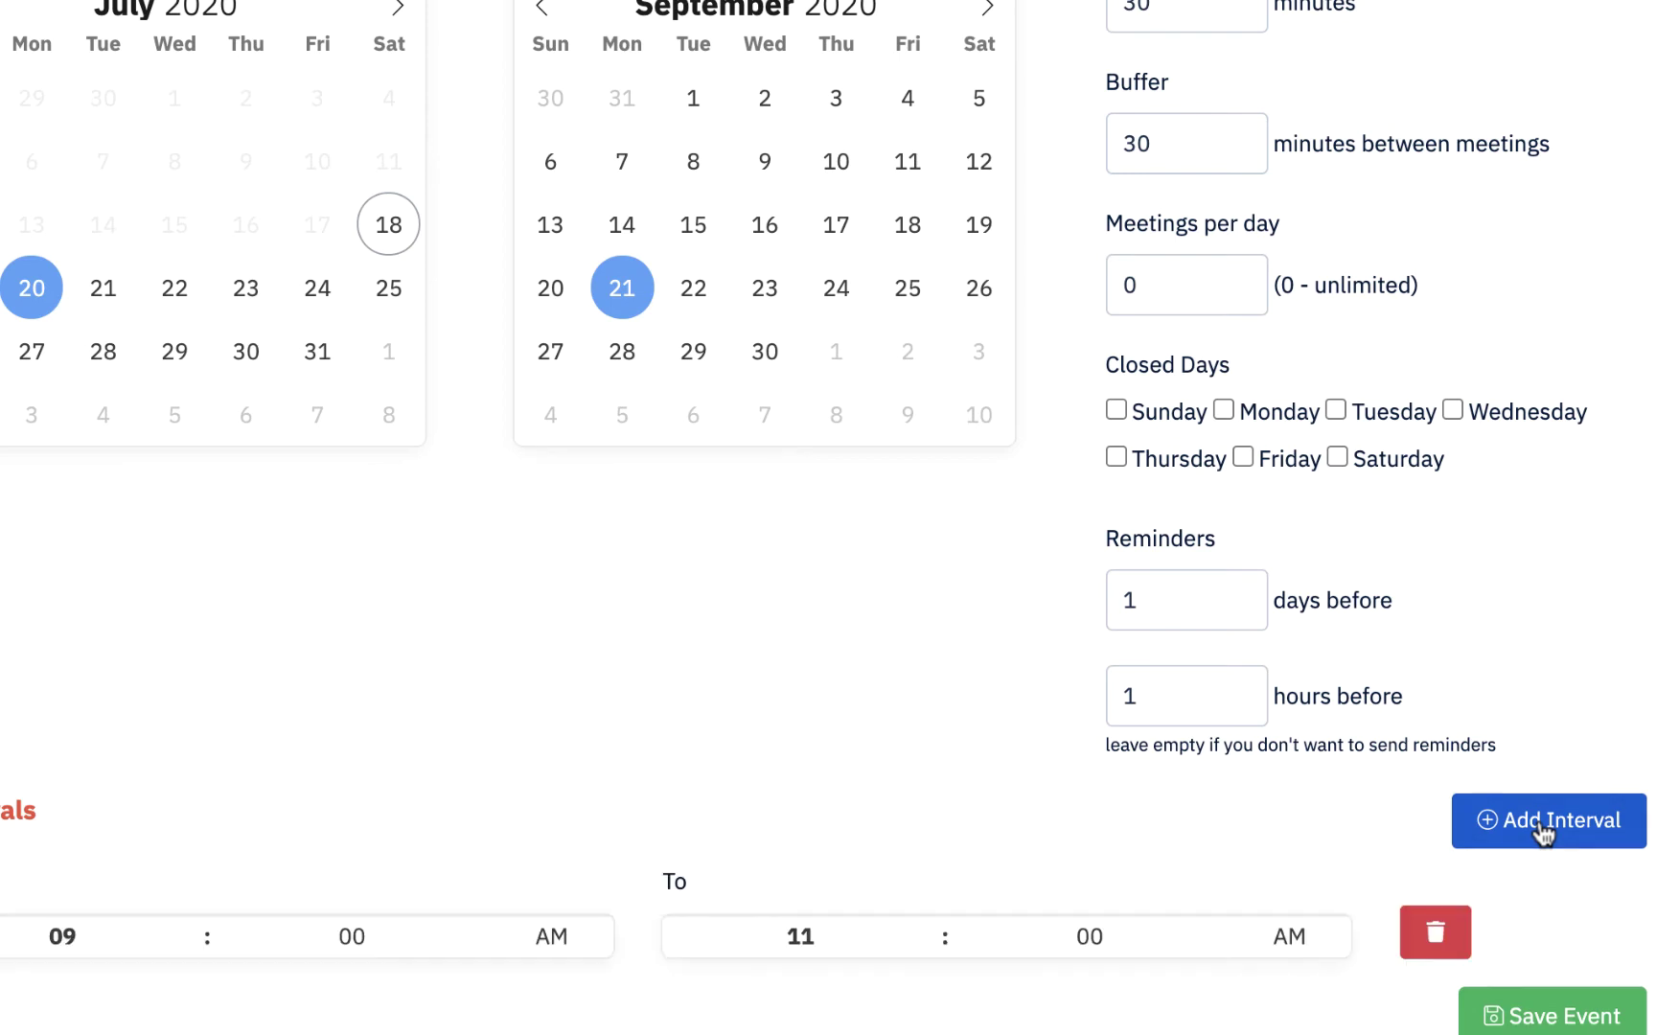
scroll(1545, 834, "down", 1)
left_click(81, 914)
type("8")
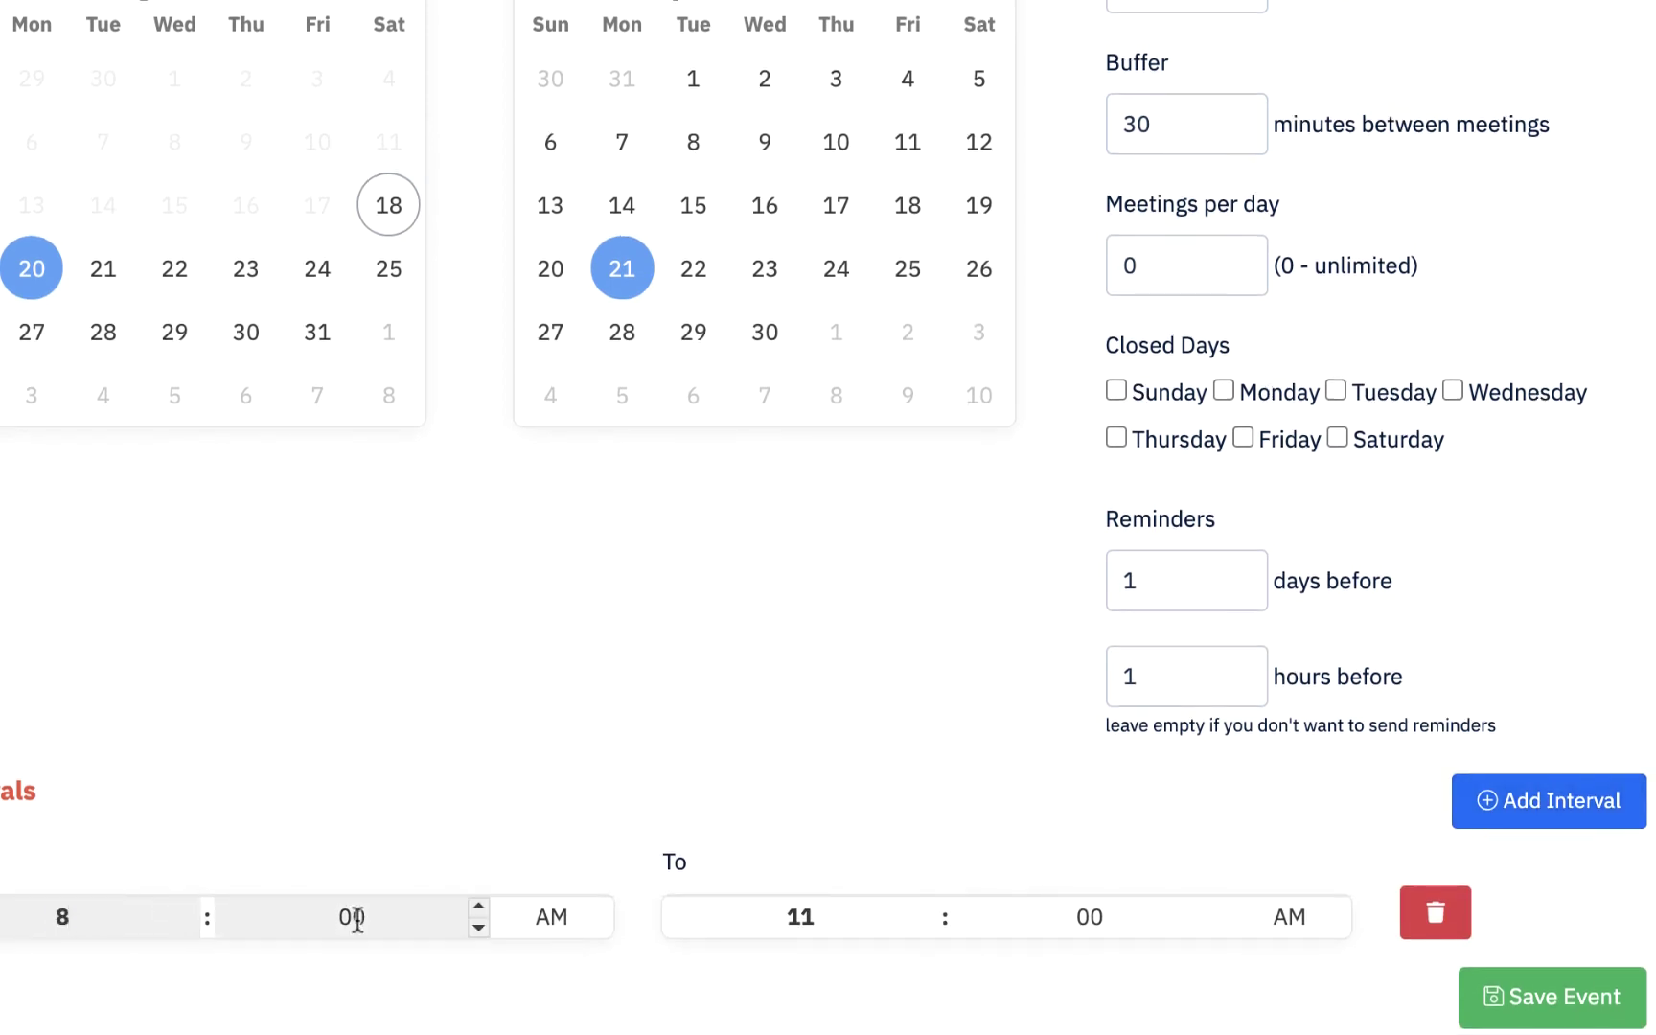
left_click(817, 913)
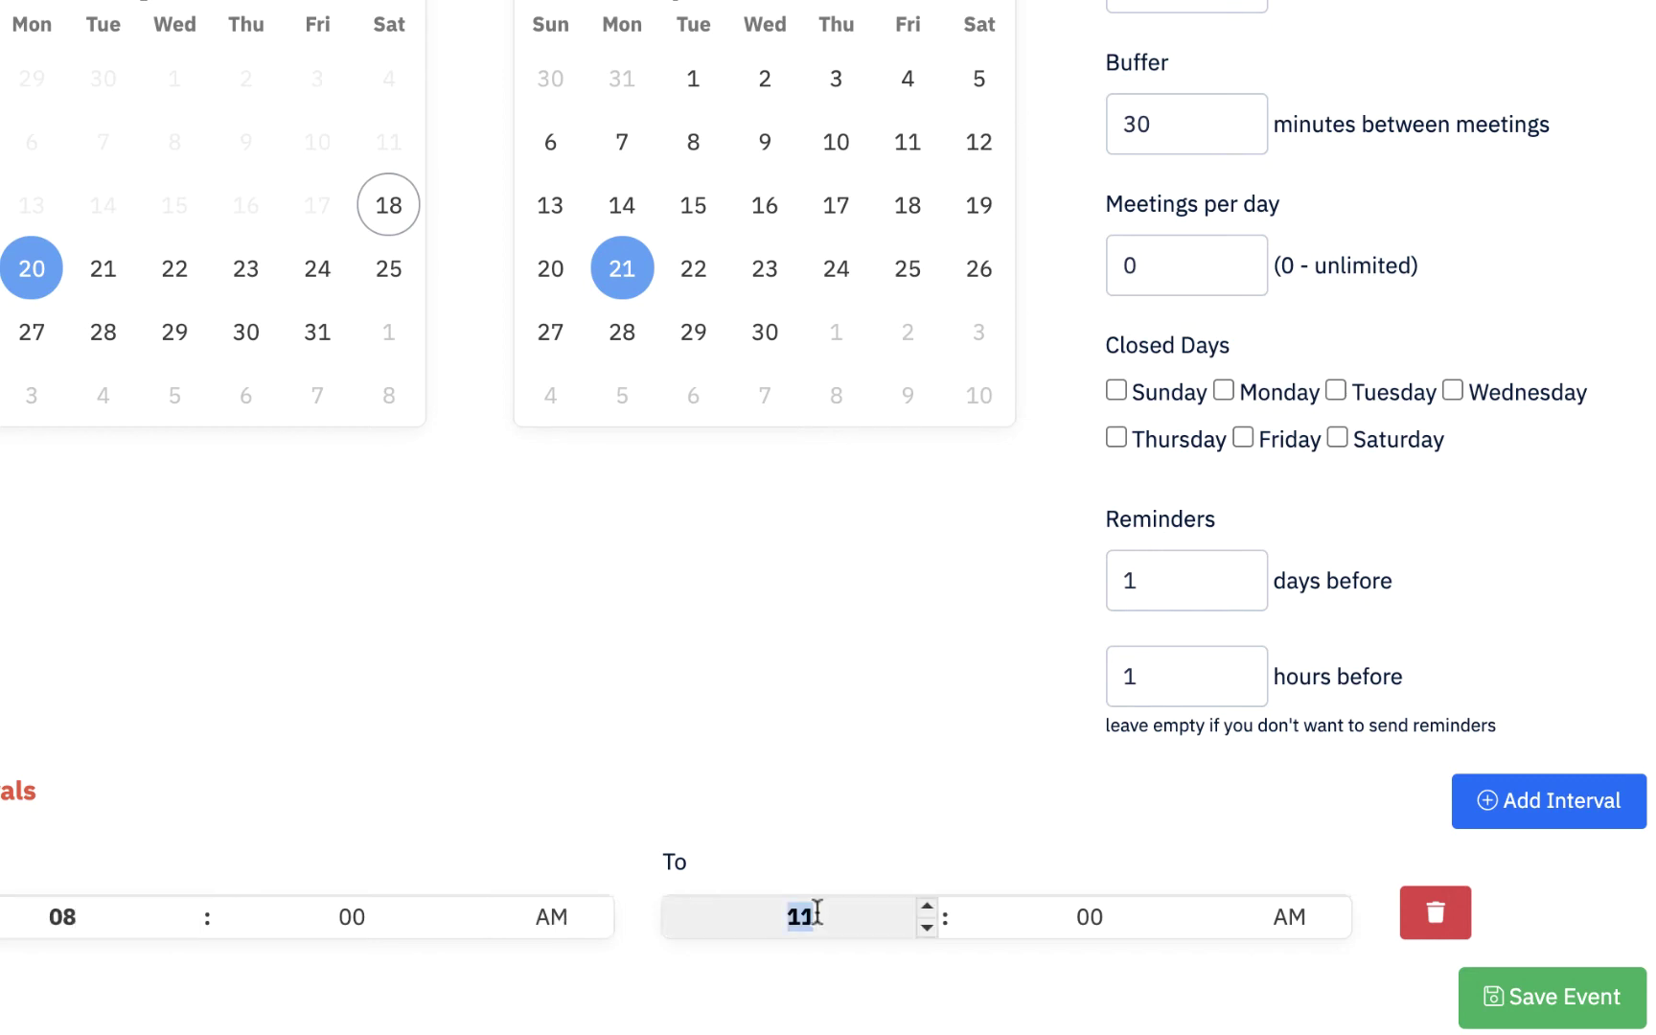
type("8")
left_click(1292, 918)
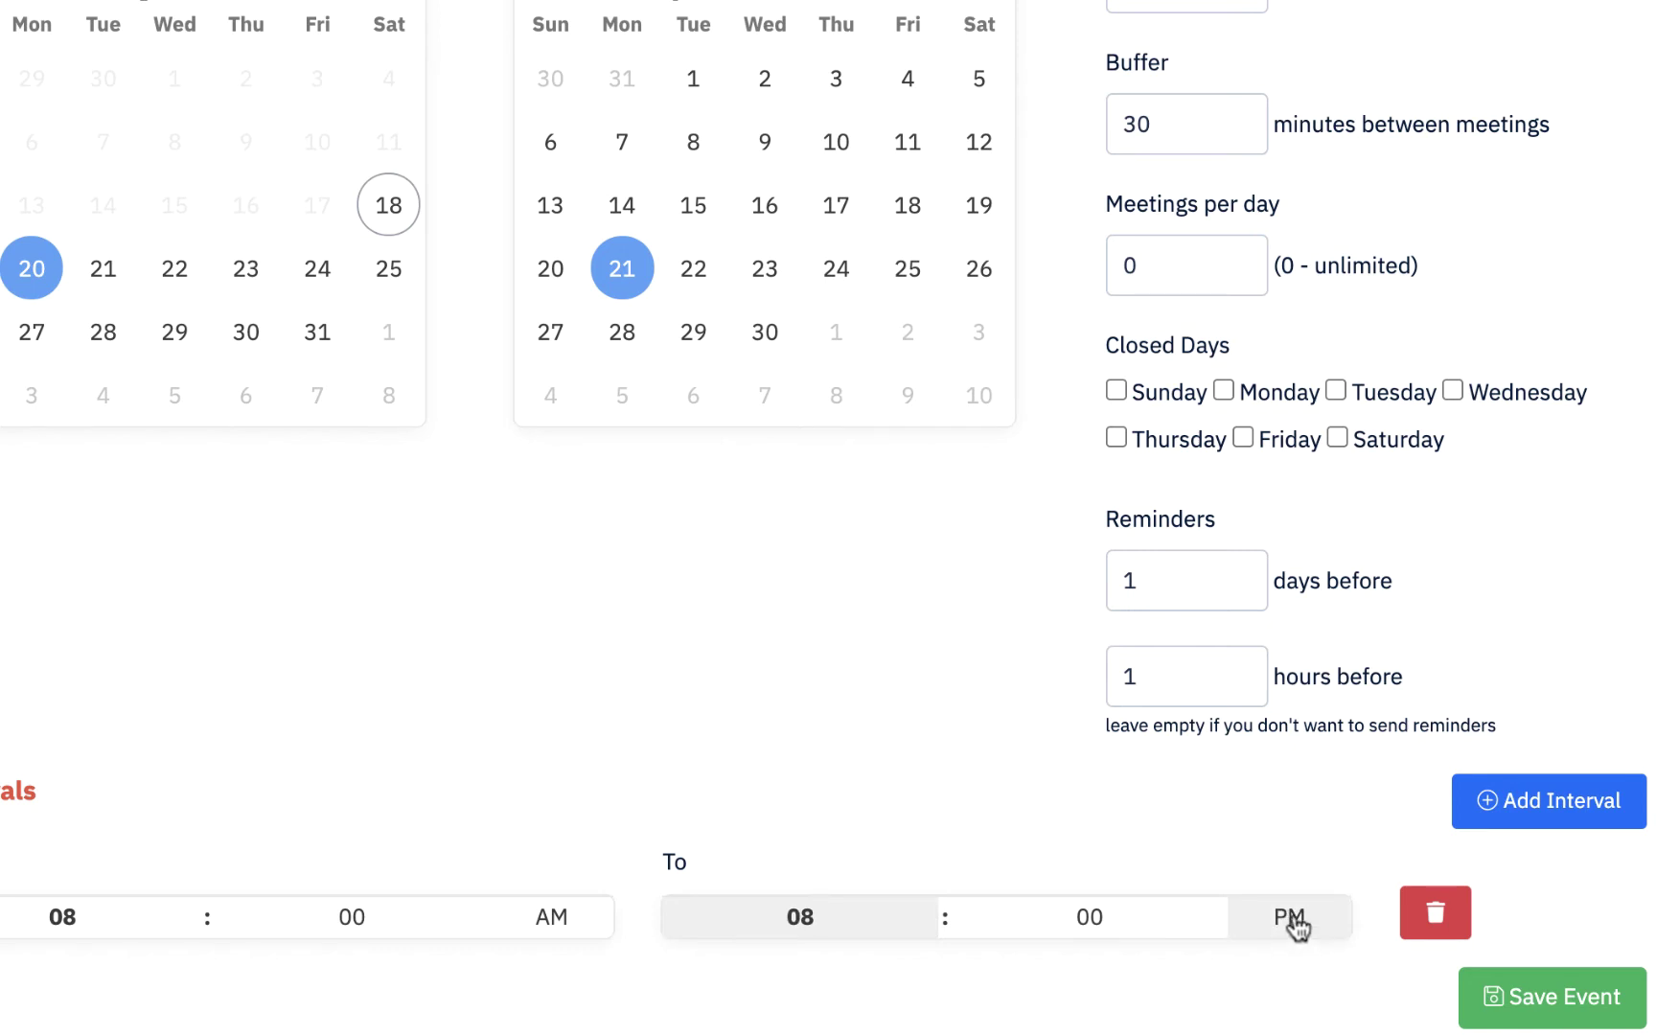
left_click(1307, 923)
left_click(1307, 923)
left_click(1558, 1017)
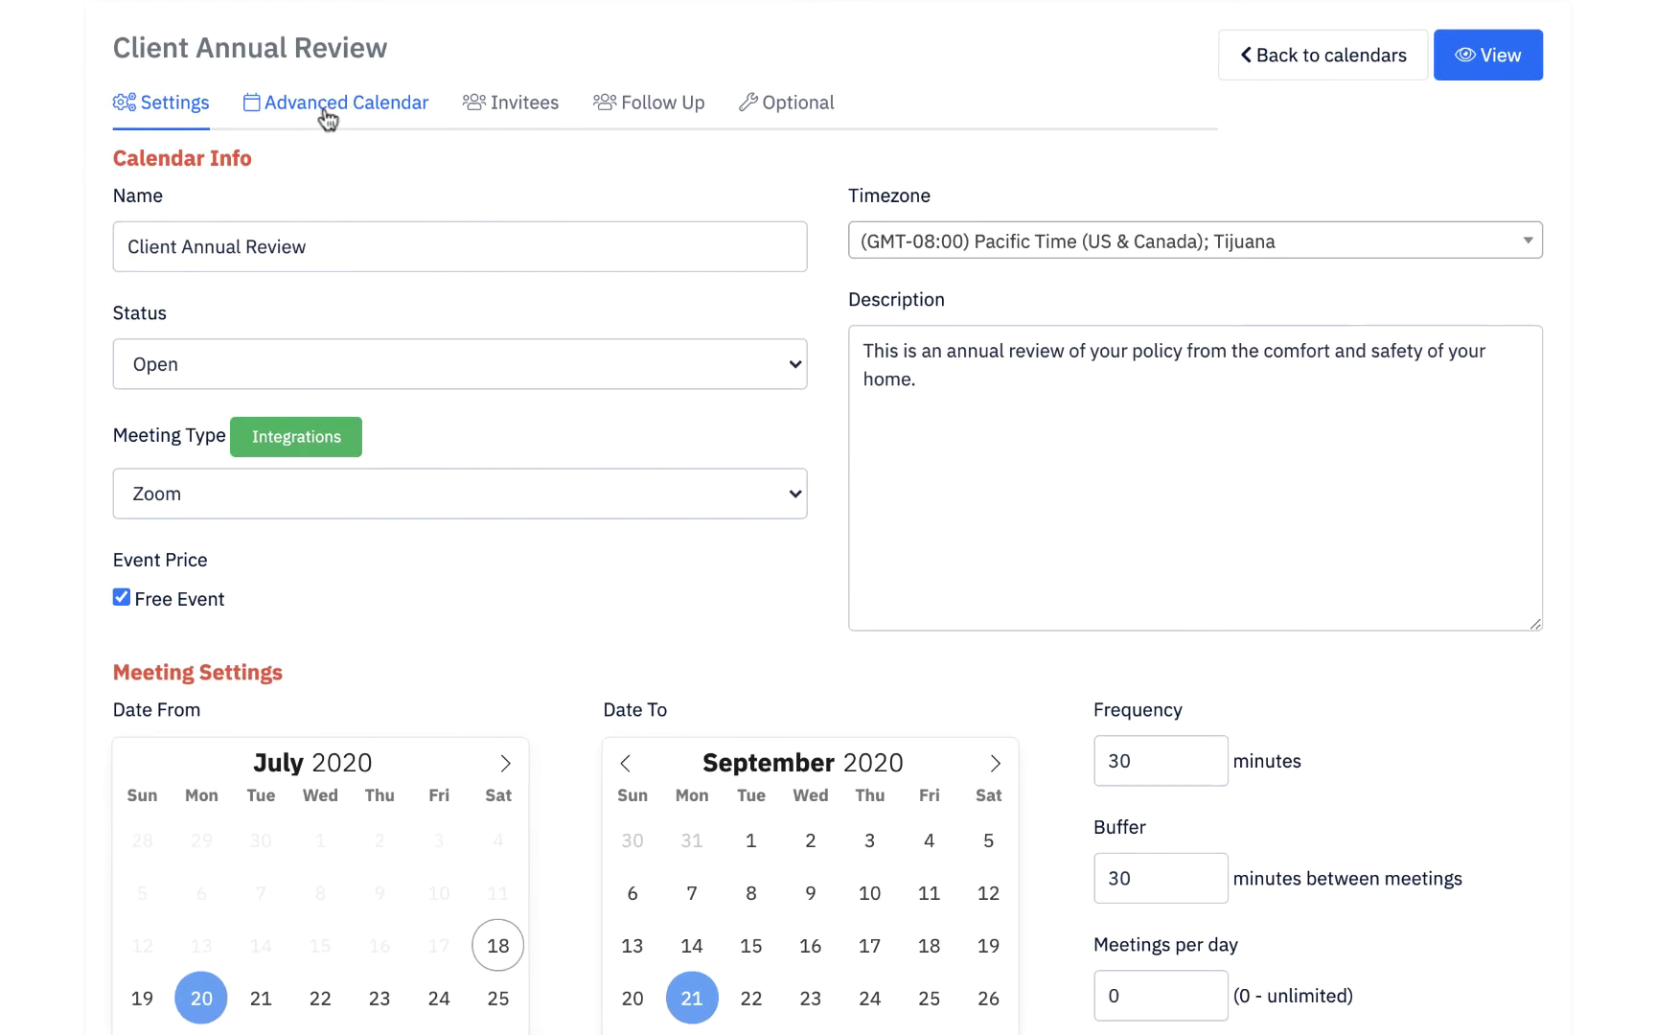
- In Advanced Calendar, add a 02:00 PM to 08:00 AM interval on July 22, 2020
left_click(333, 105)
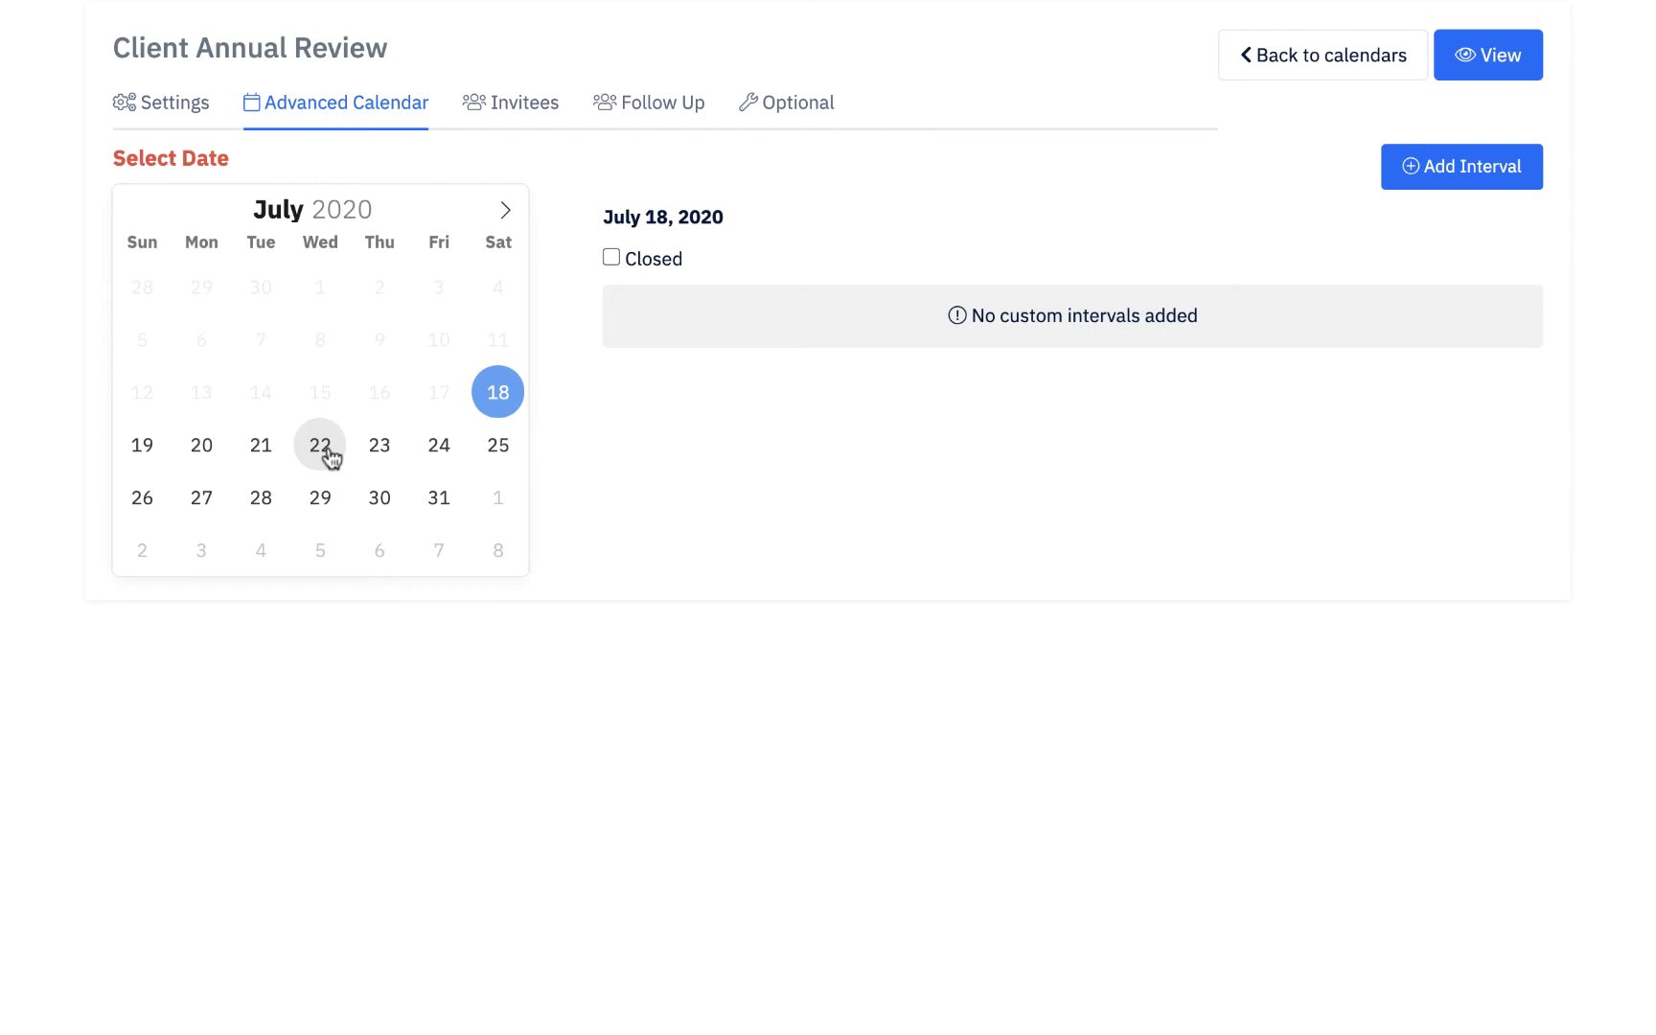
left_click(328, 458)
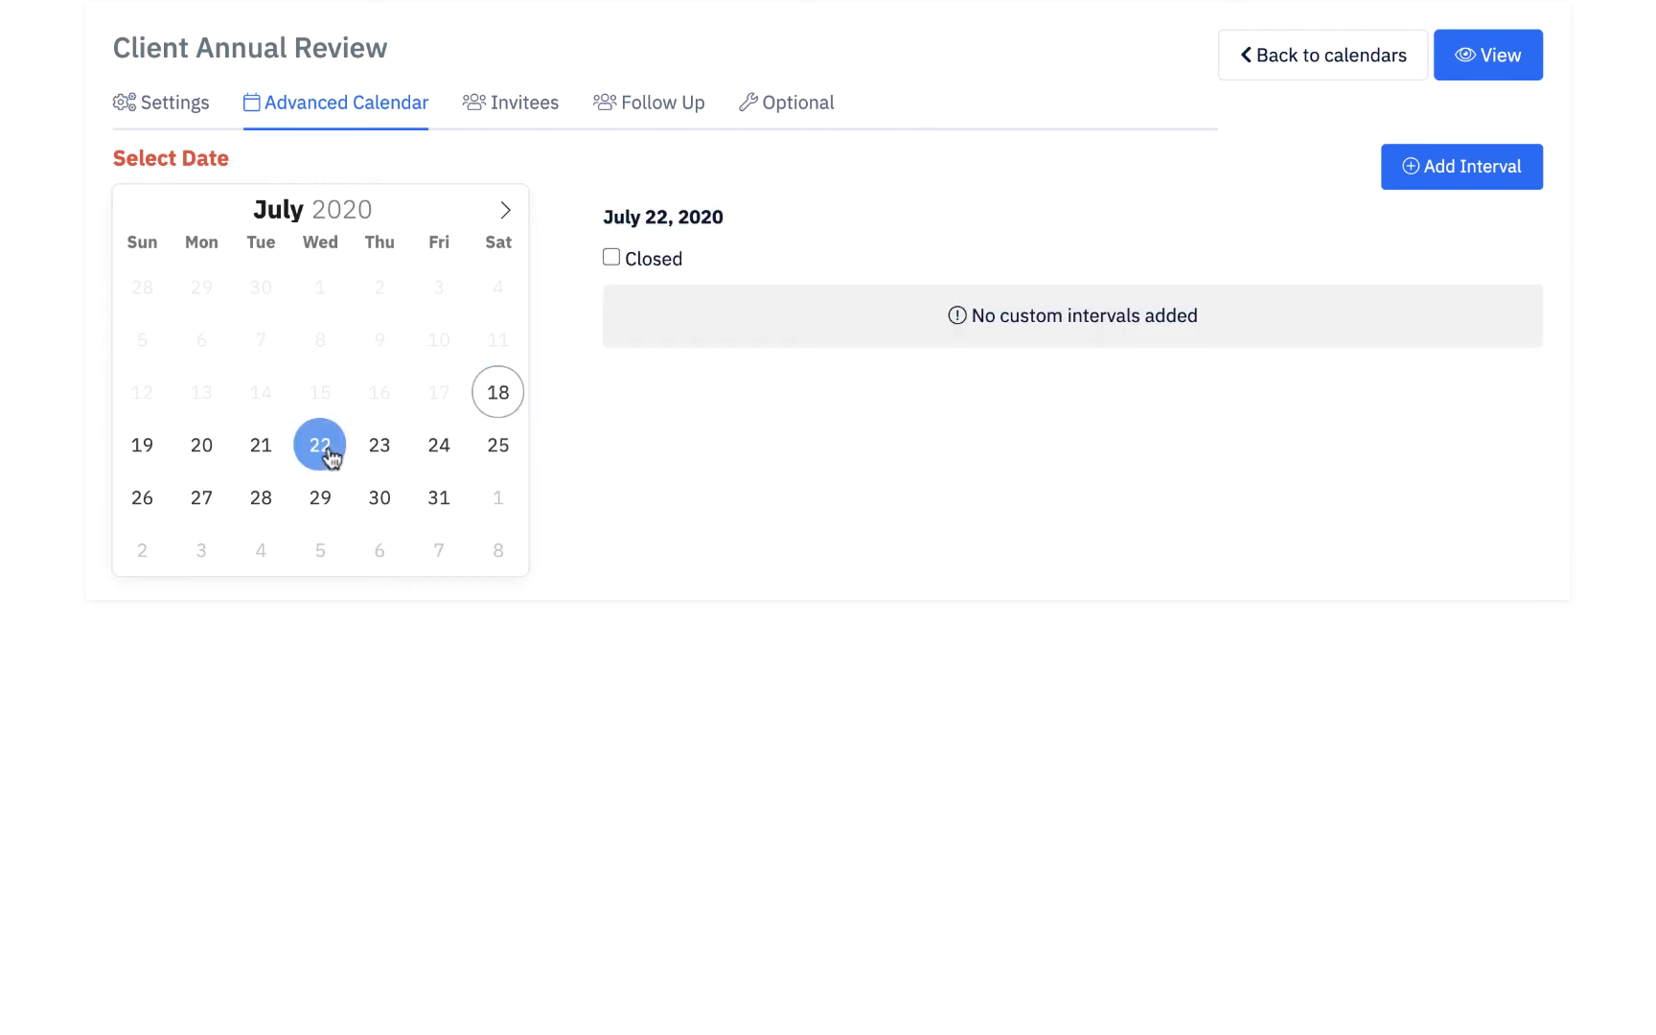
left_click(1466, 164)
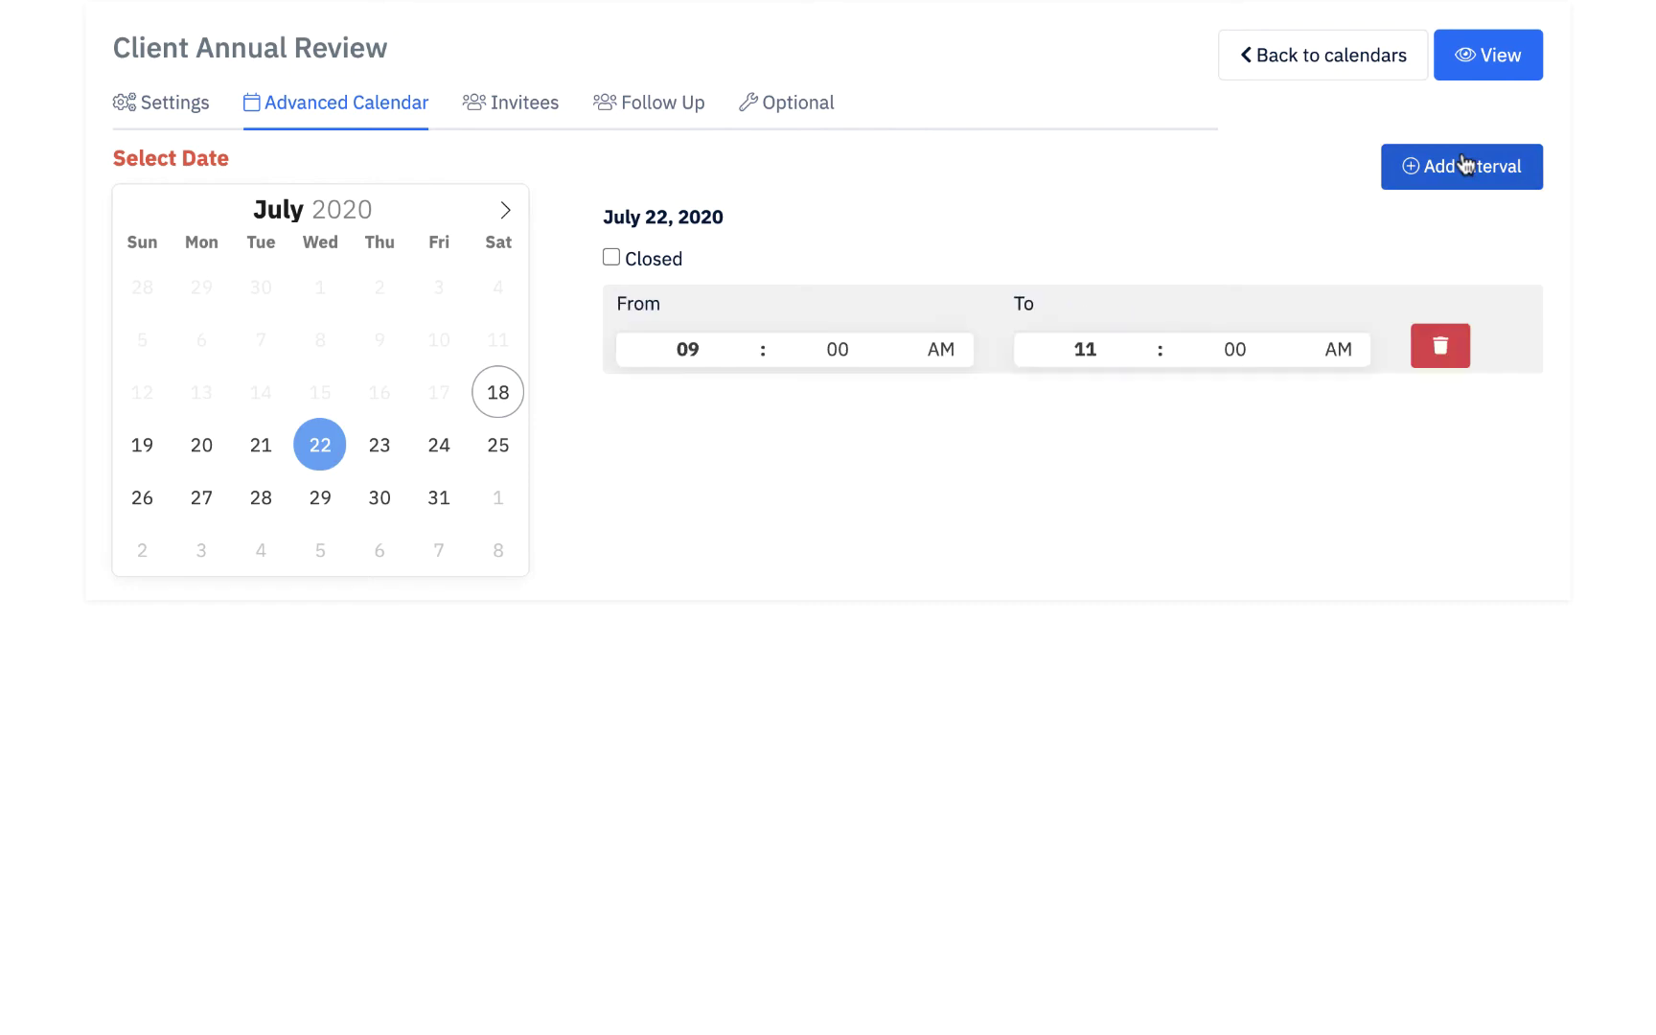
left_click(693, 347)
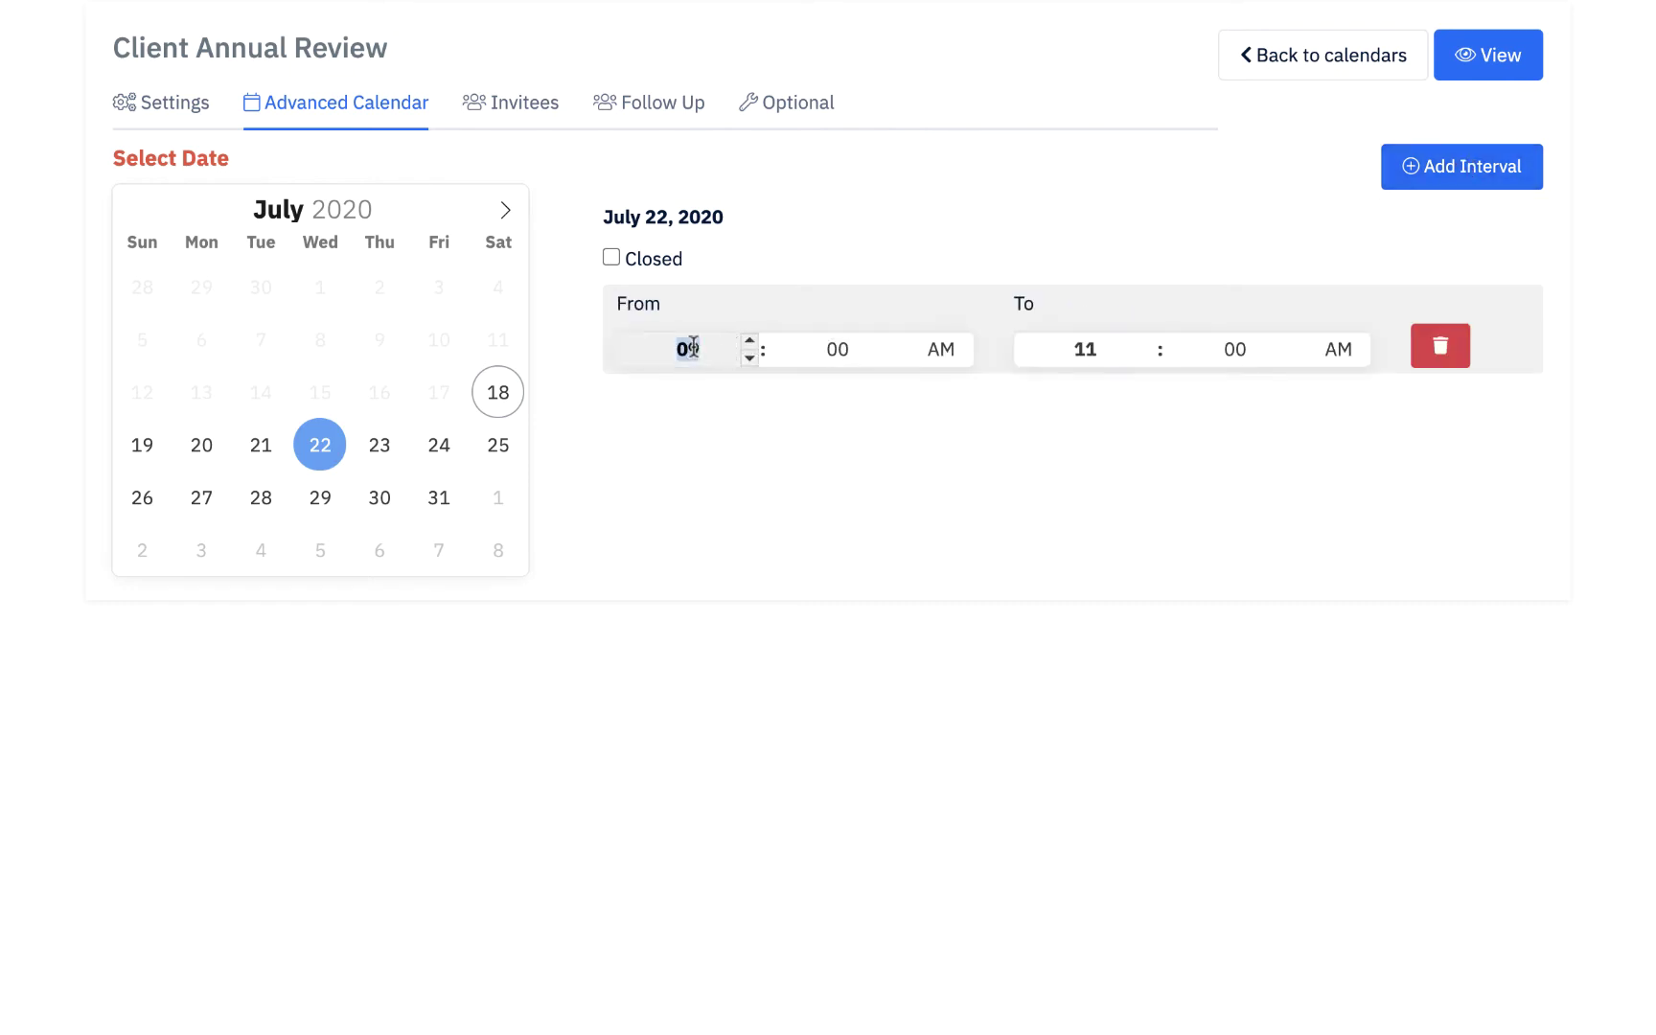
type("2")
left_click(958, 347)
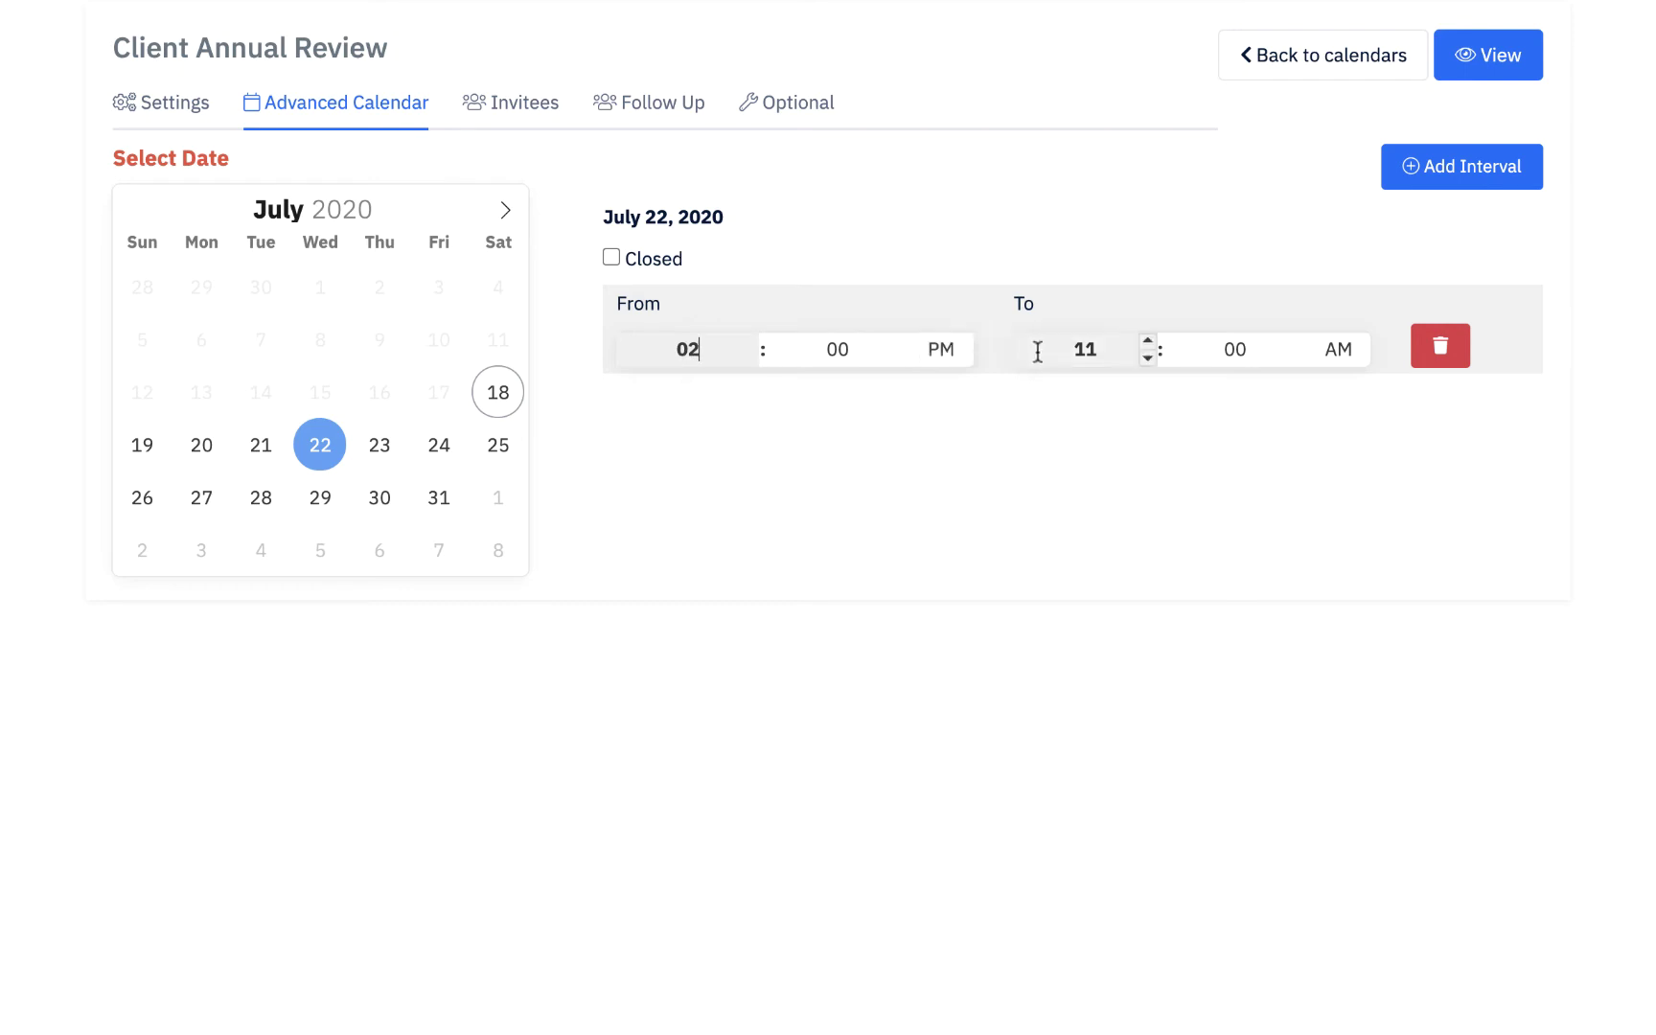
left_click(1088, 353)
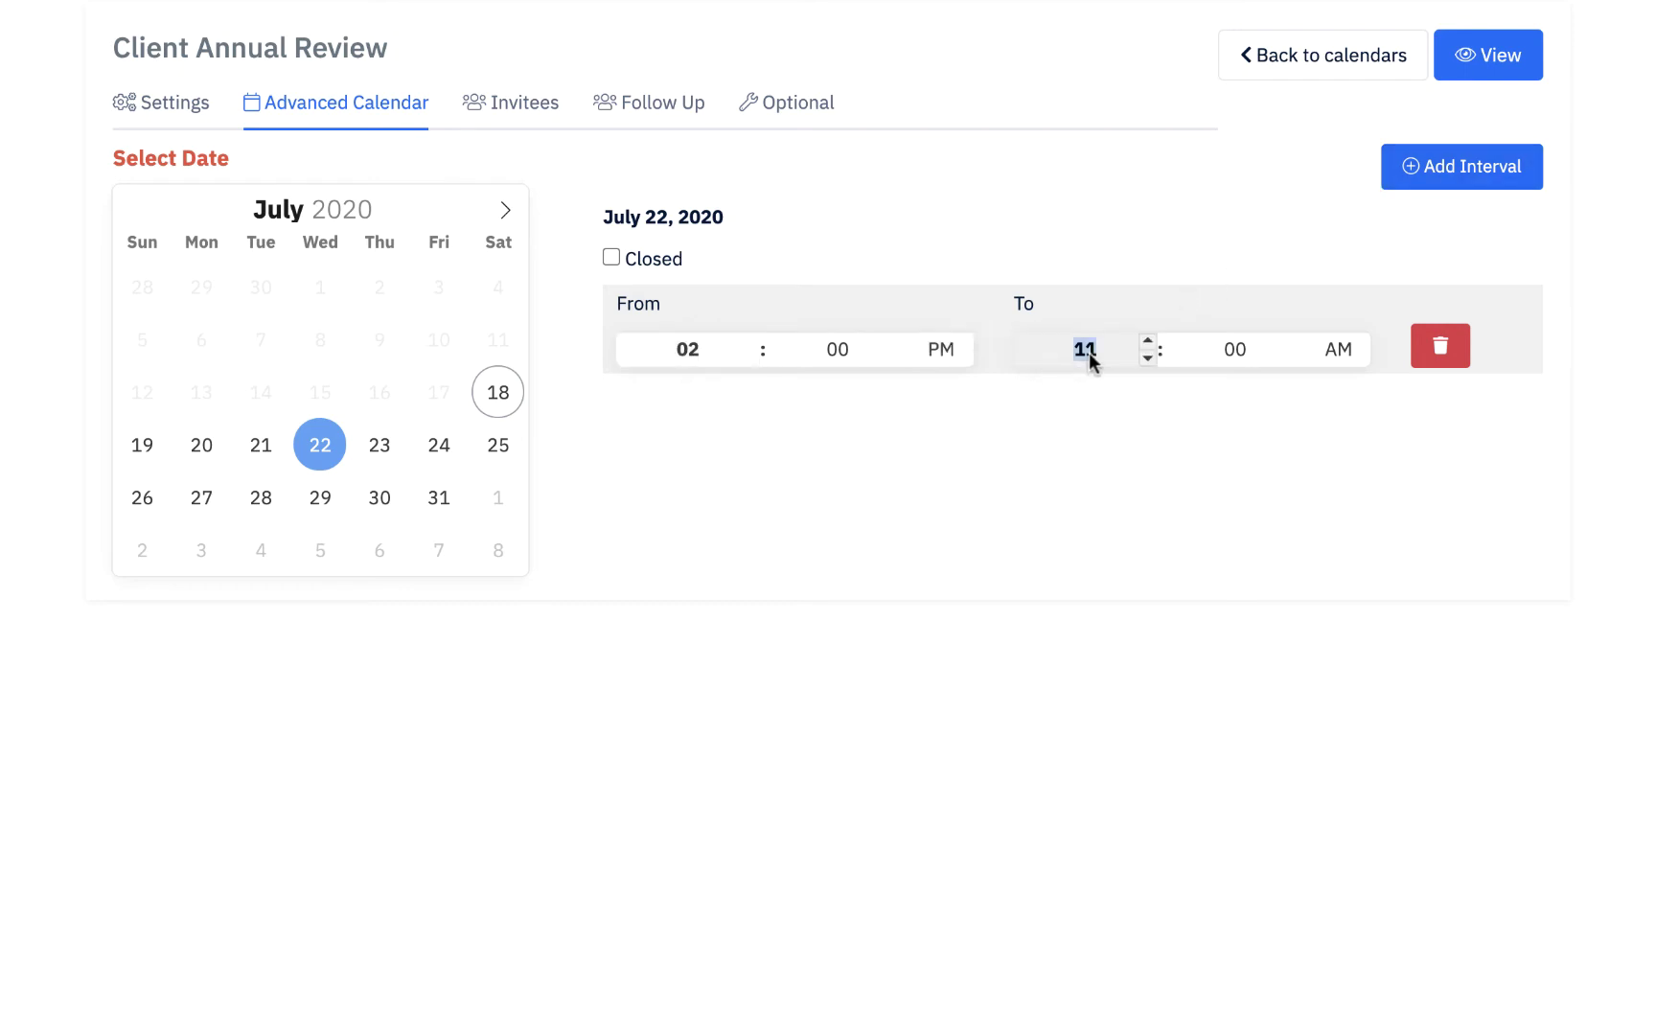
type("8")
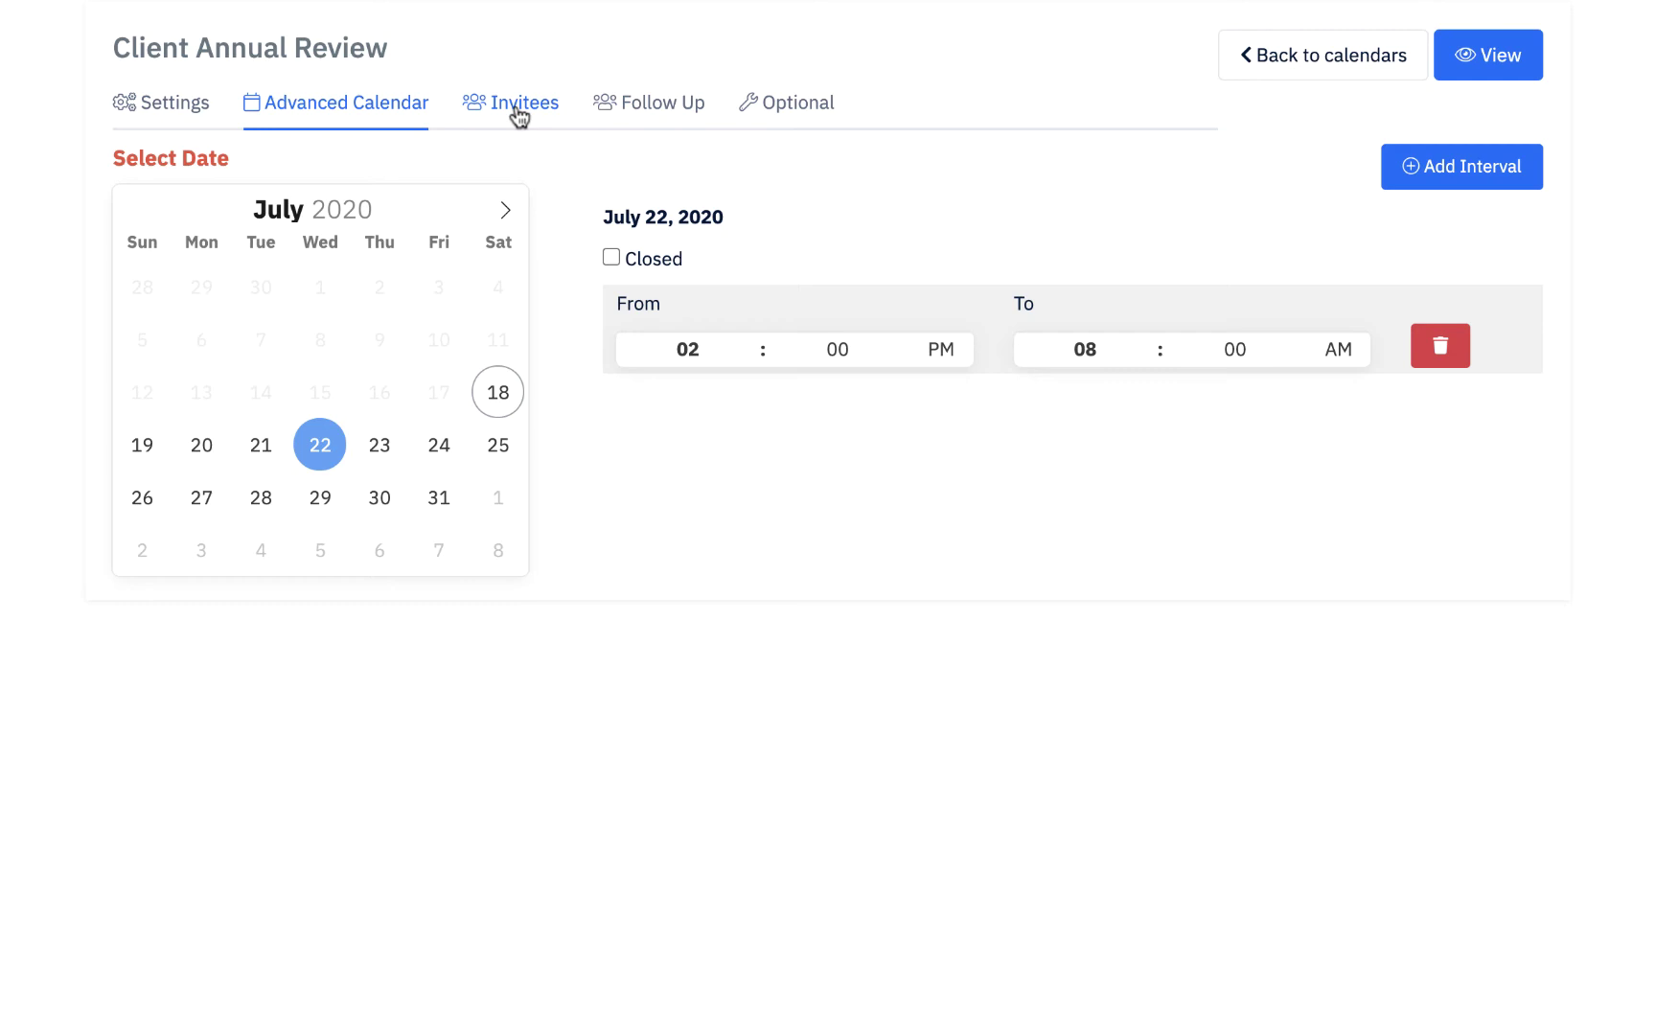
- Open the Invitees tab for Client Annual Review
left_click(519, 115)
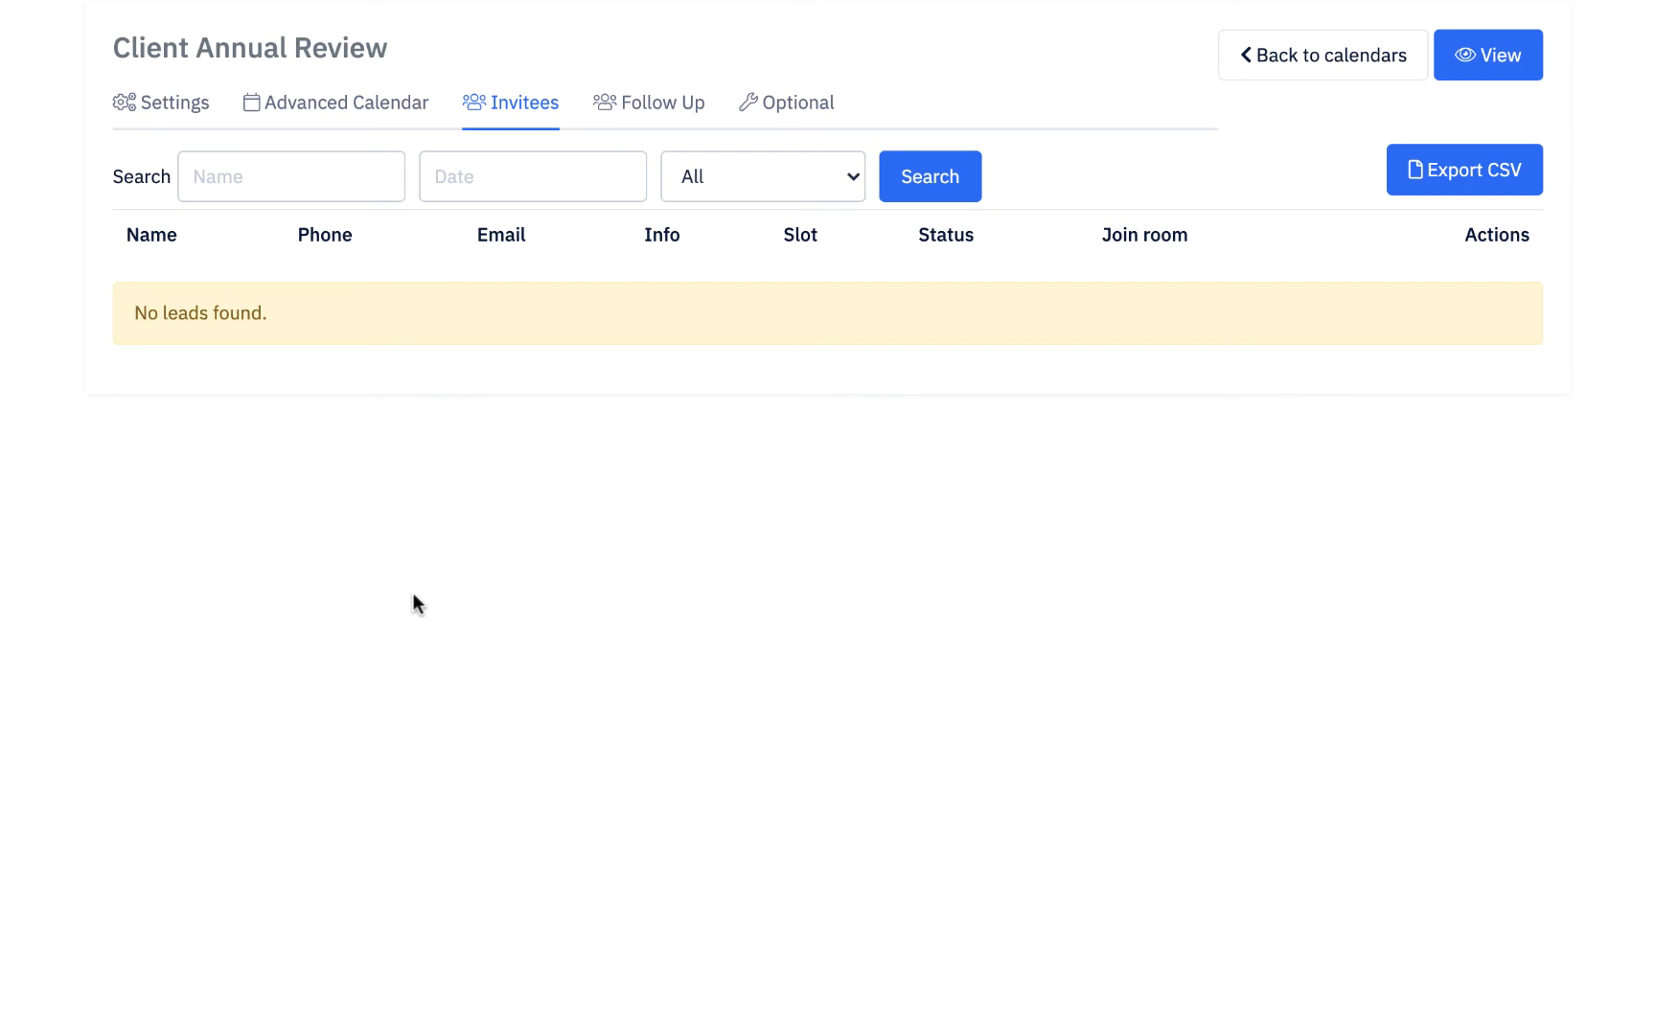
- Create a new email follow-up under Follow Up and focus its Subject field
left_click(650, 116)
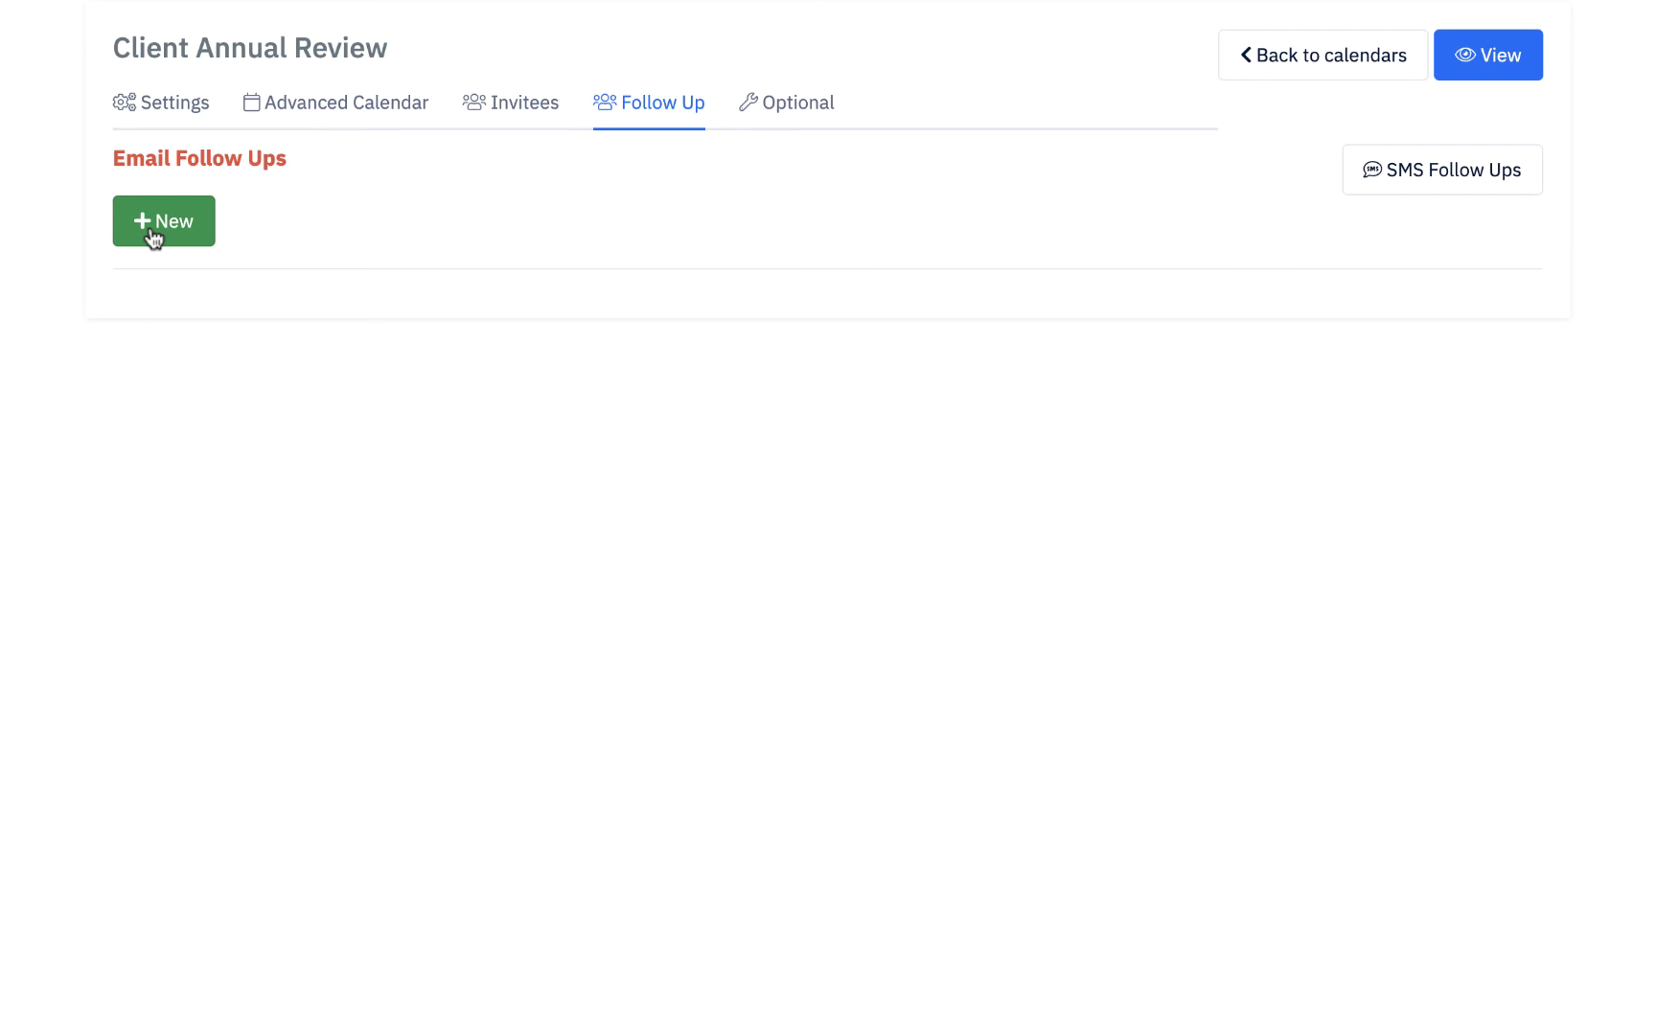
left_click(153, 238)
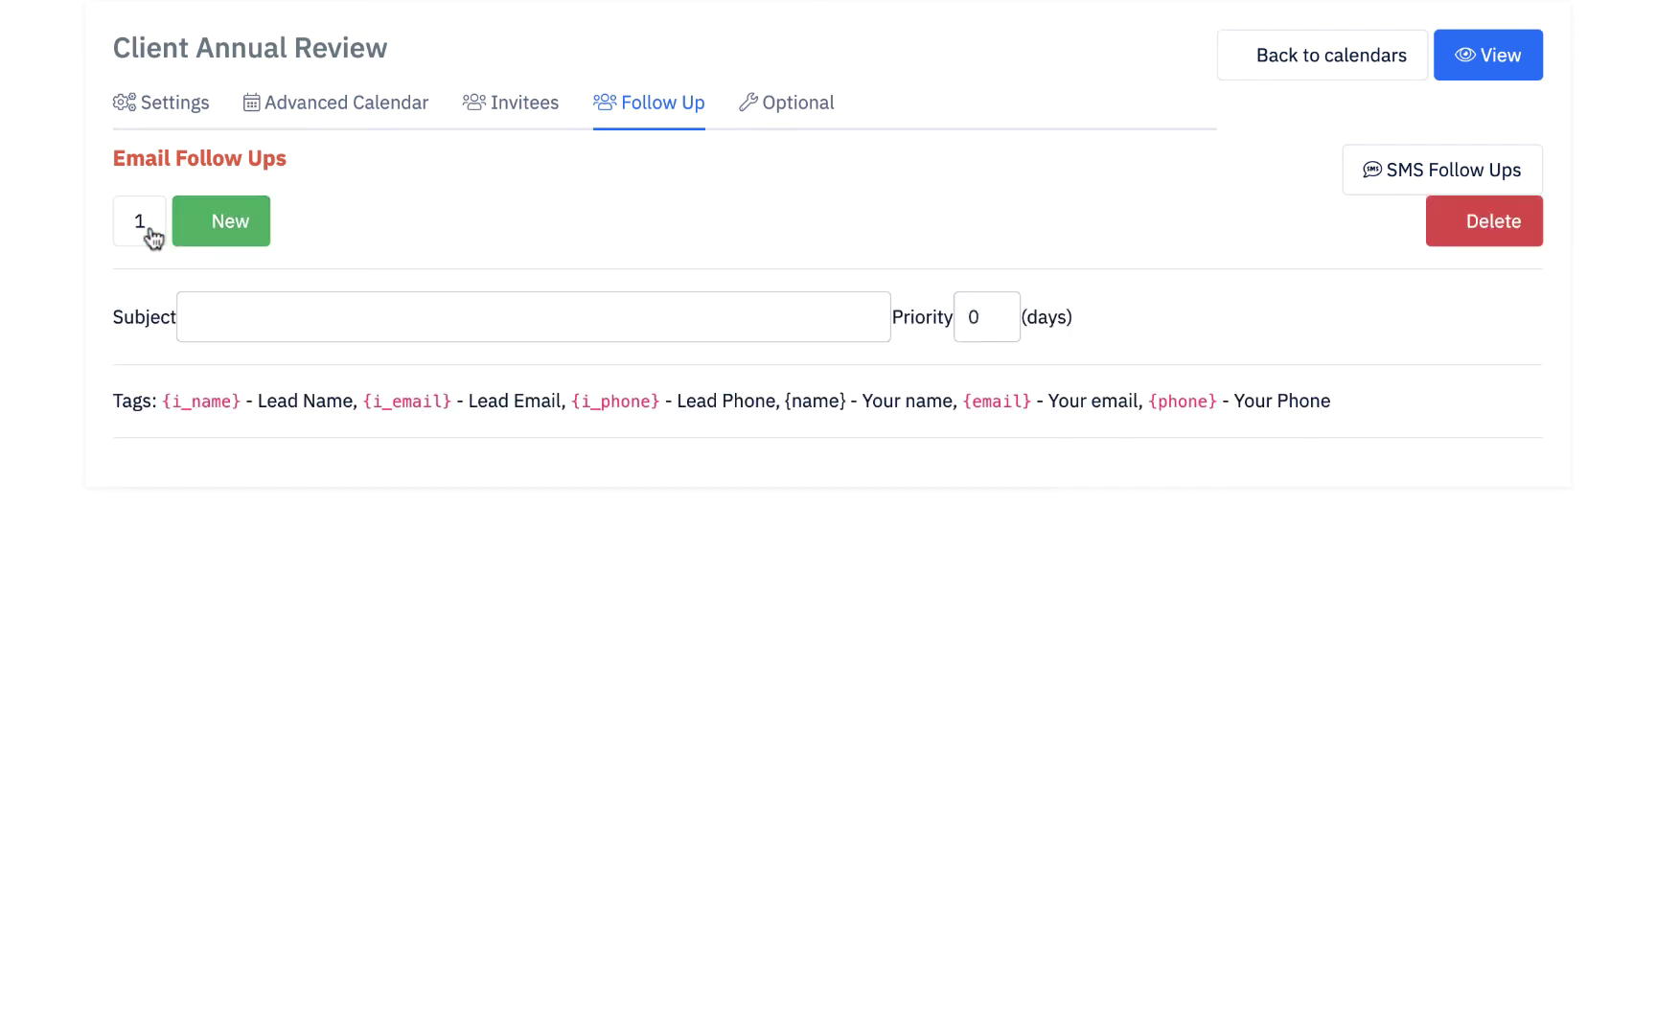
left_click(285, 325)
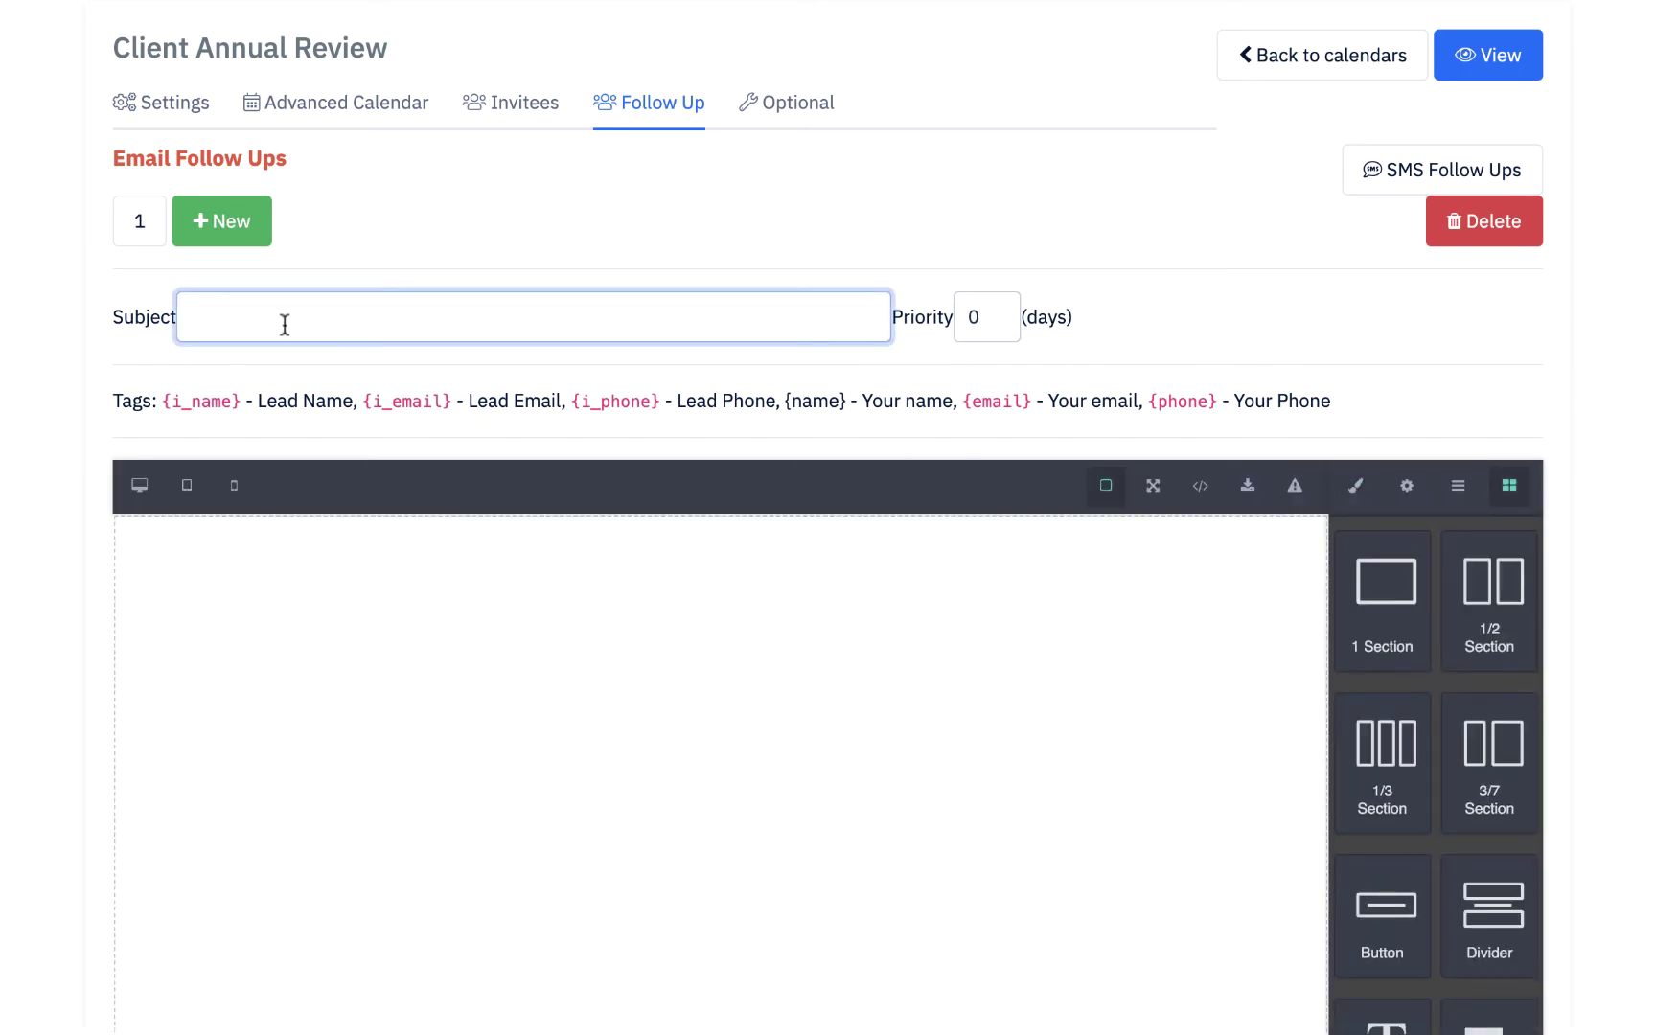
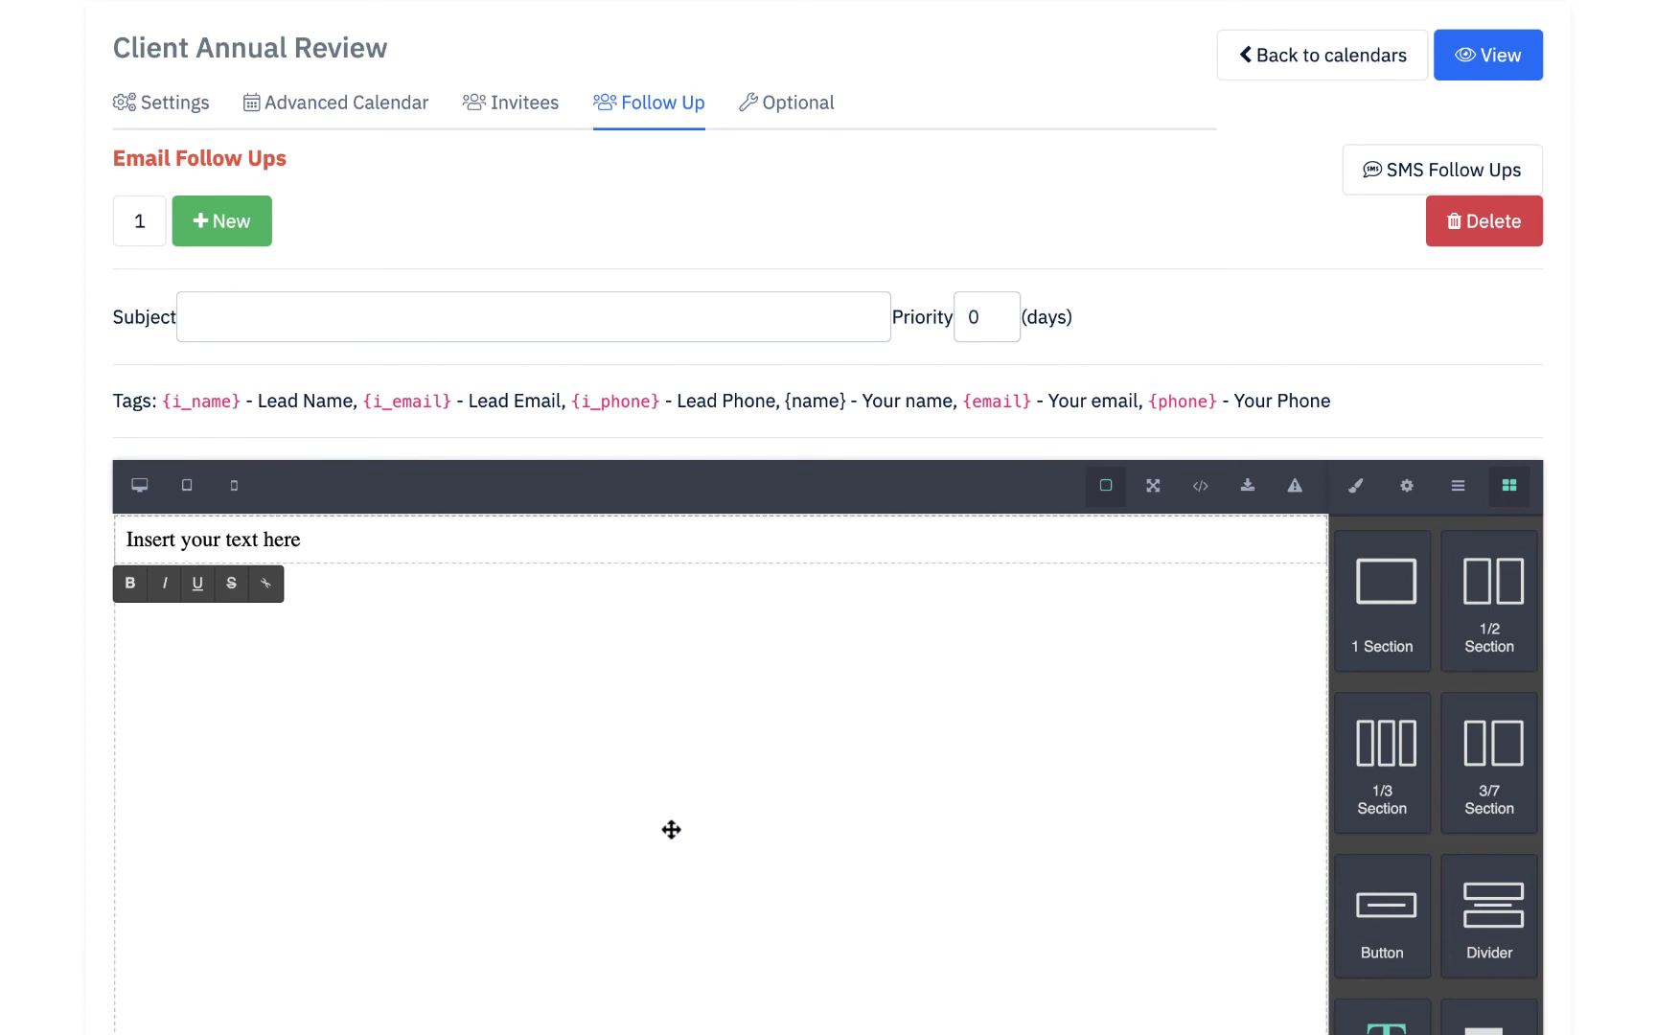
- Replace the follow-up email's placeholder text with 'Hello'
key("ctrl+a")
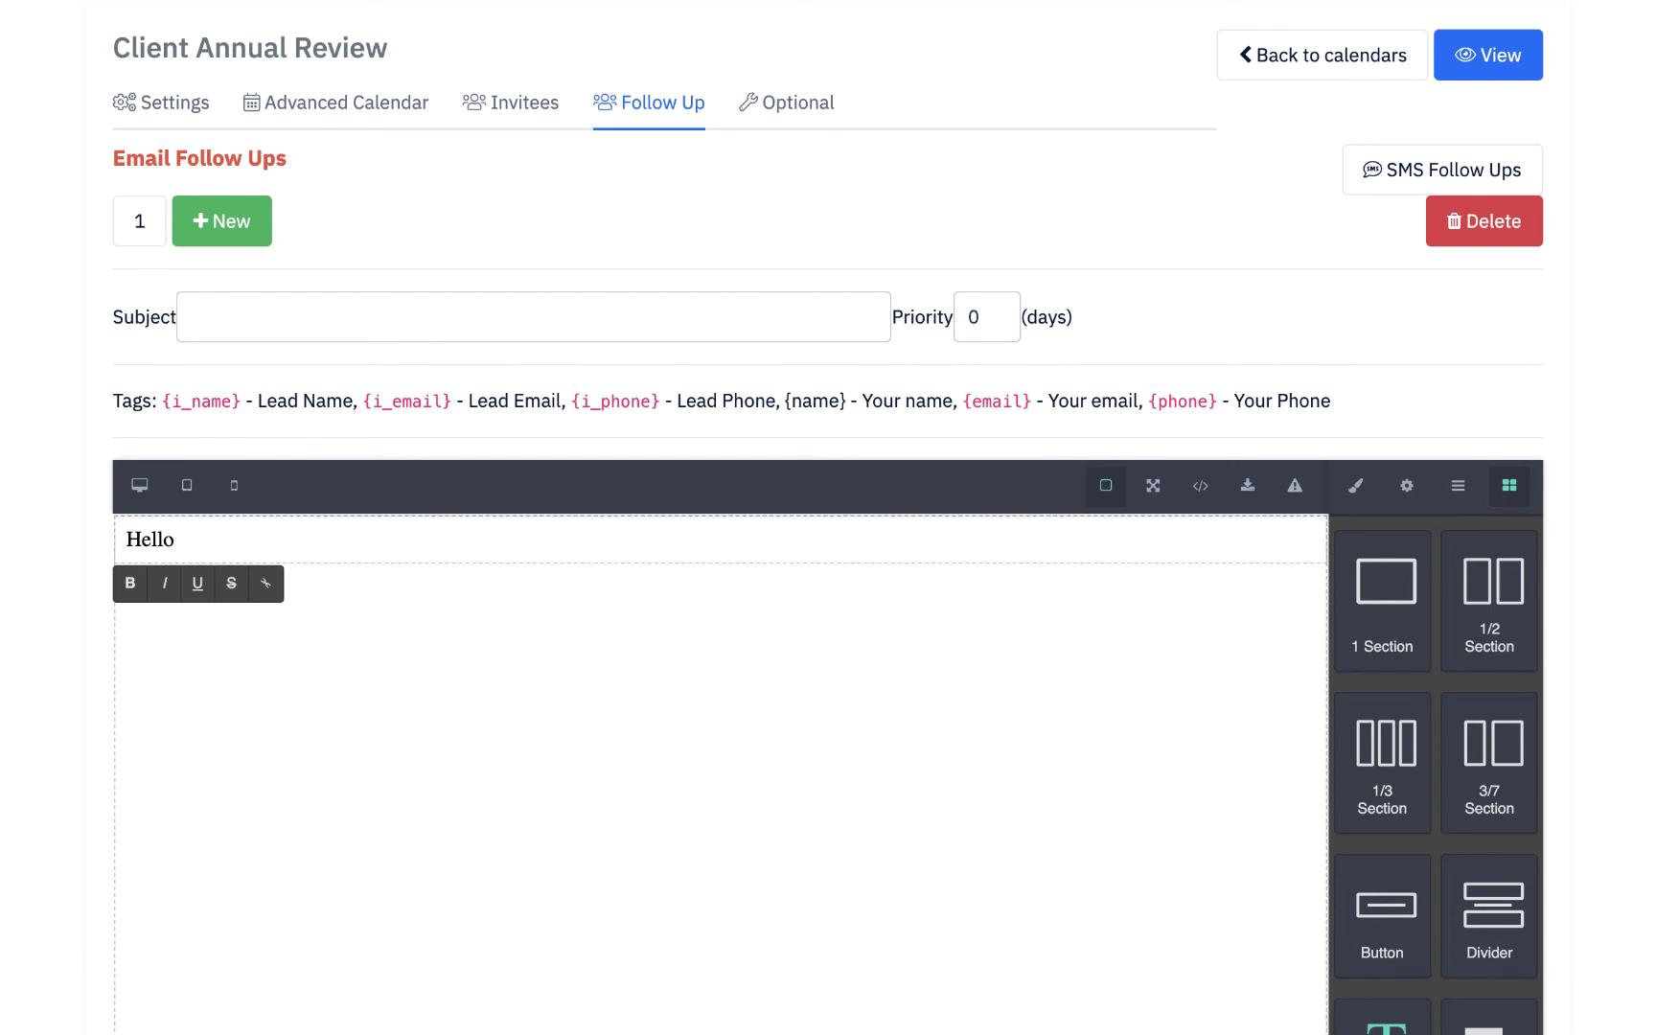
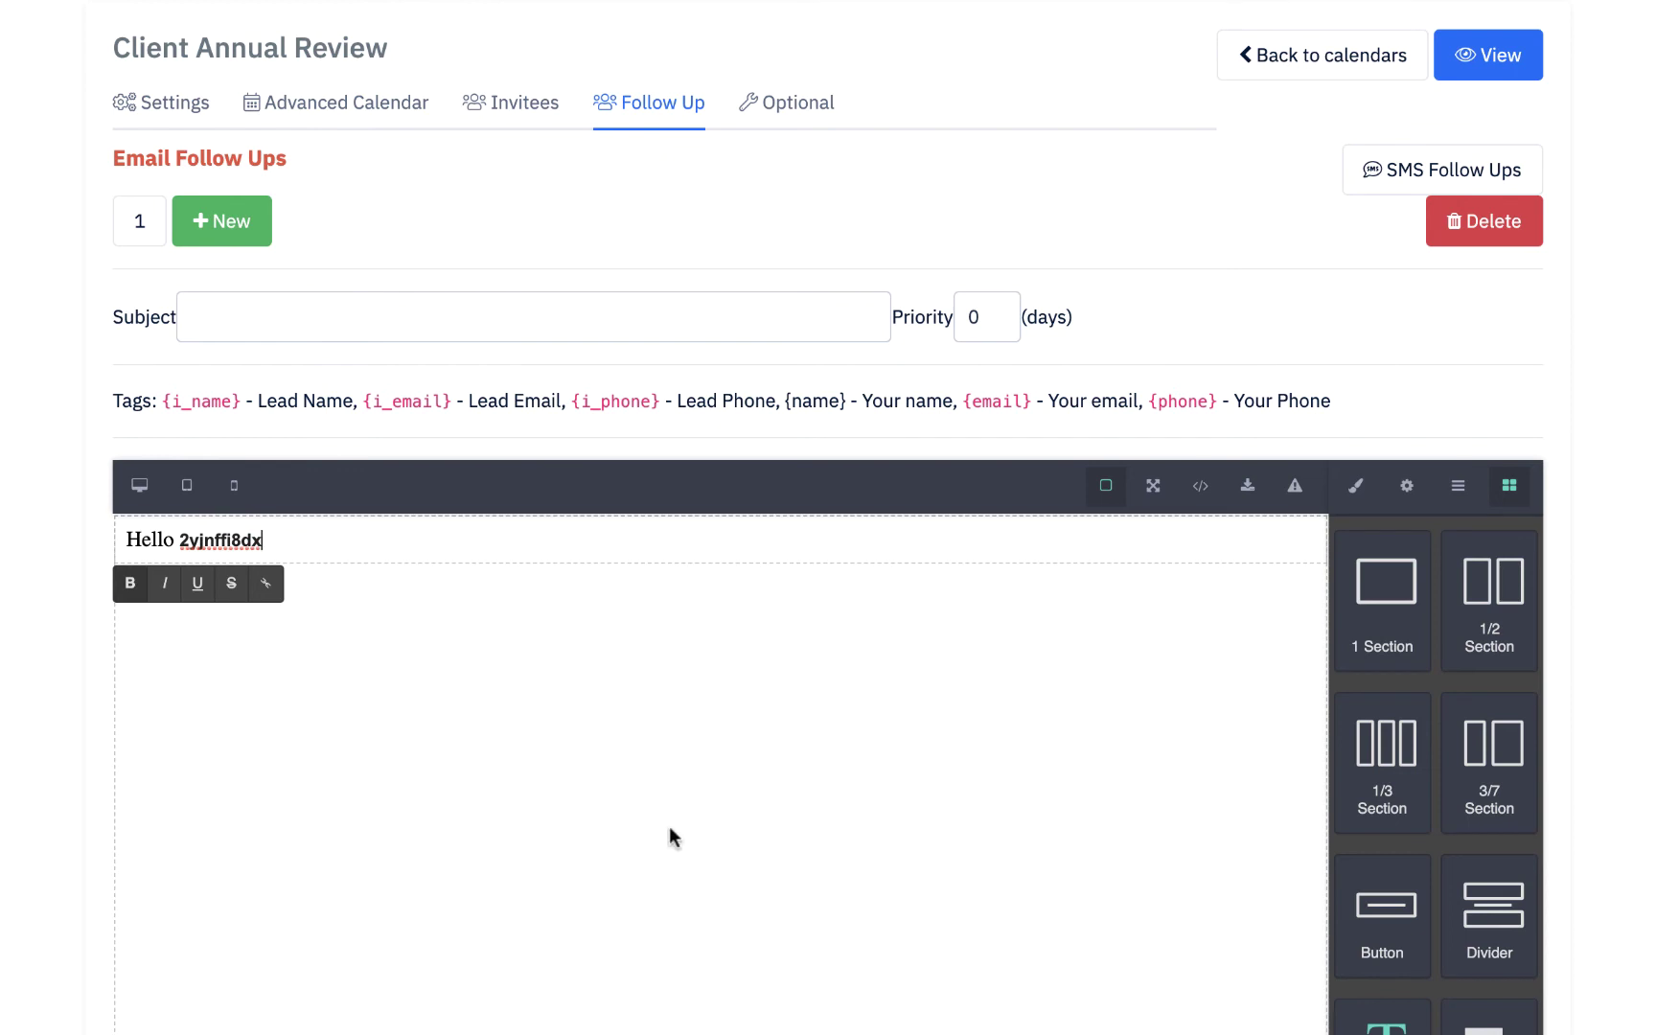
double_click(240, 537)
key("BackSpace")
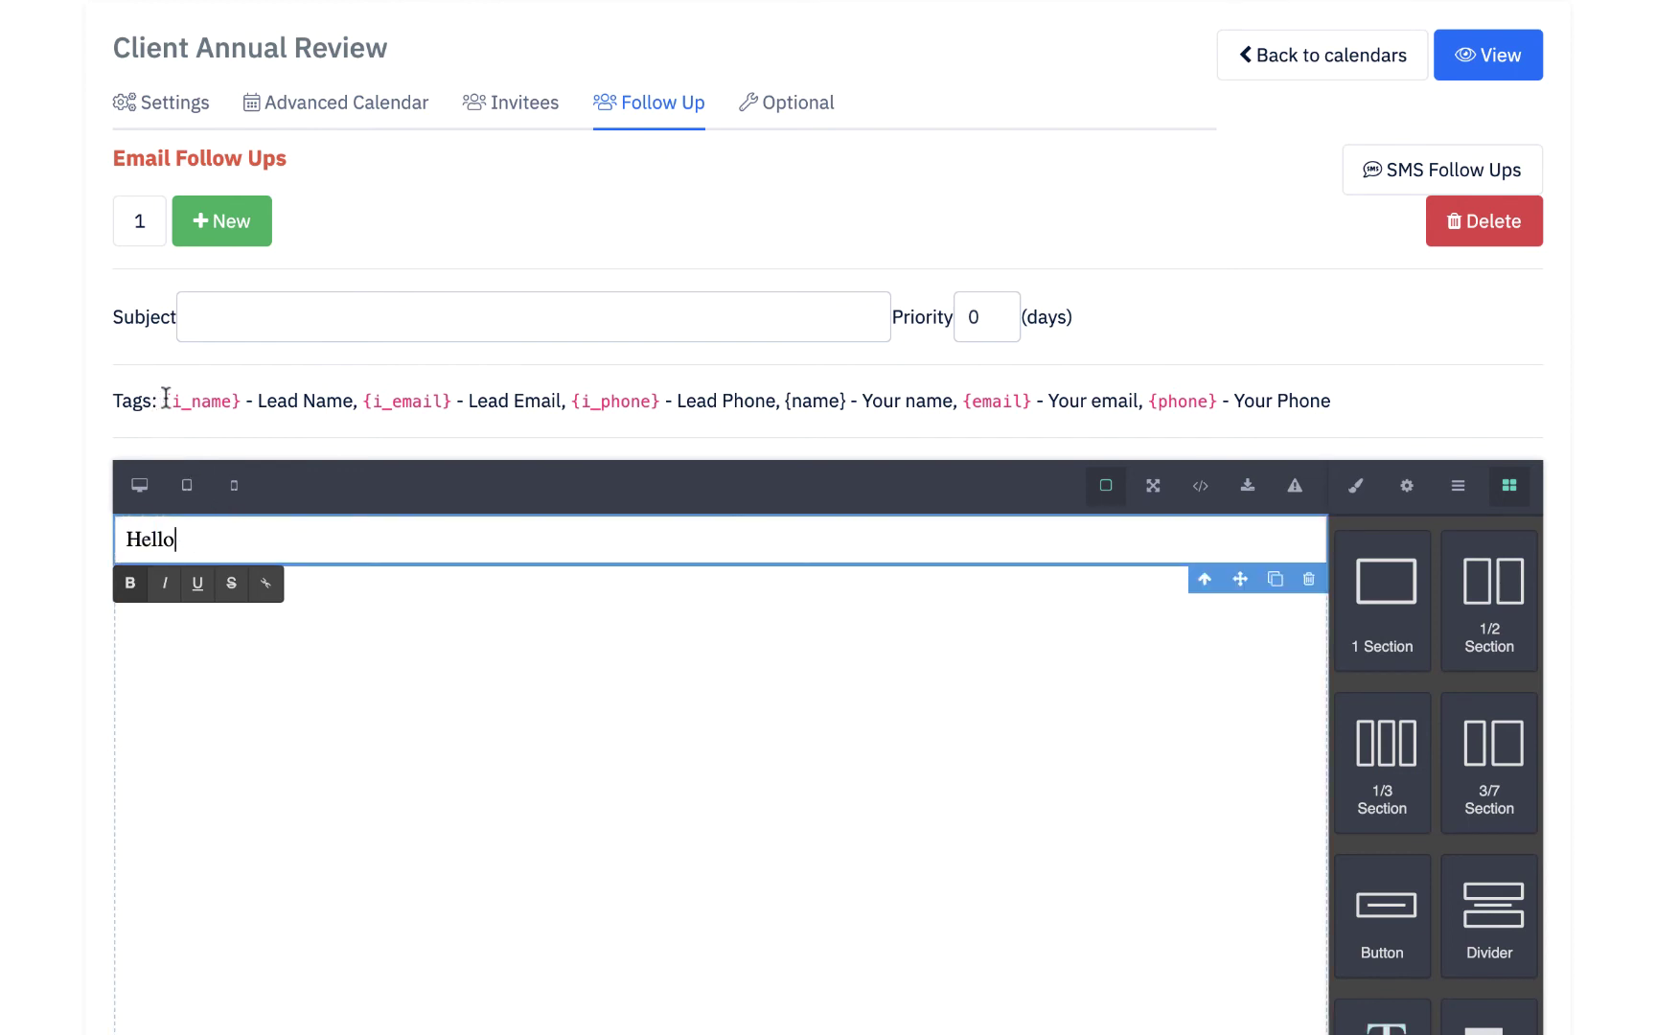
- Paste the {i_name} lead-name tag after Hello and add a comma
left_click_drag(160, 401, 242, 402)
key("ctrl+c")
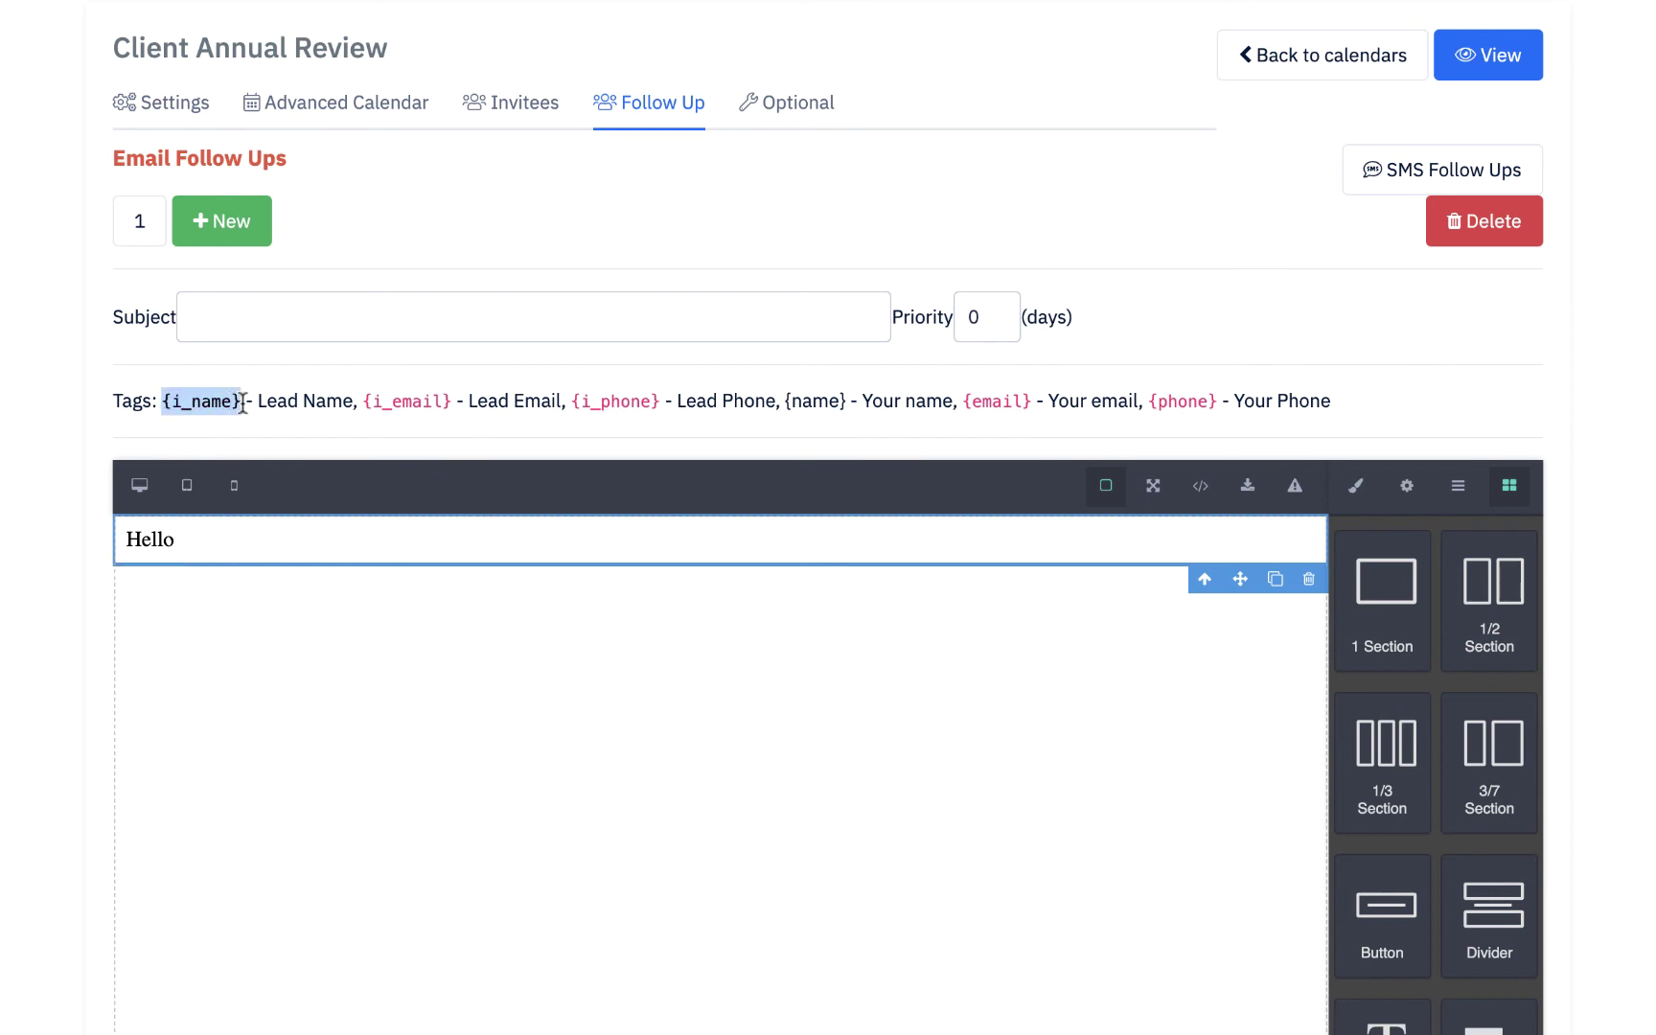
left_click(247, 543)
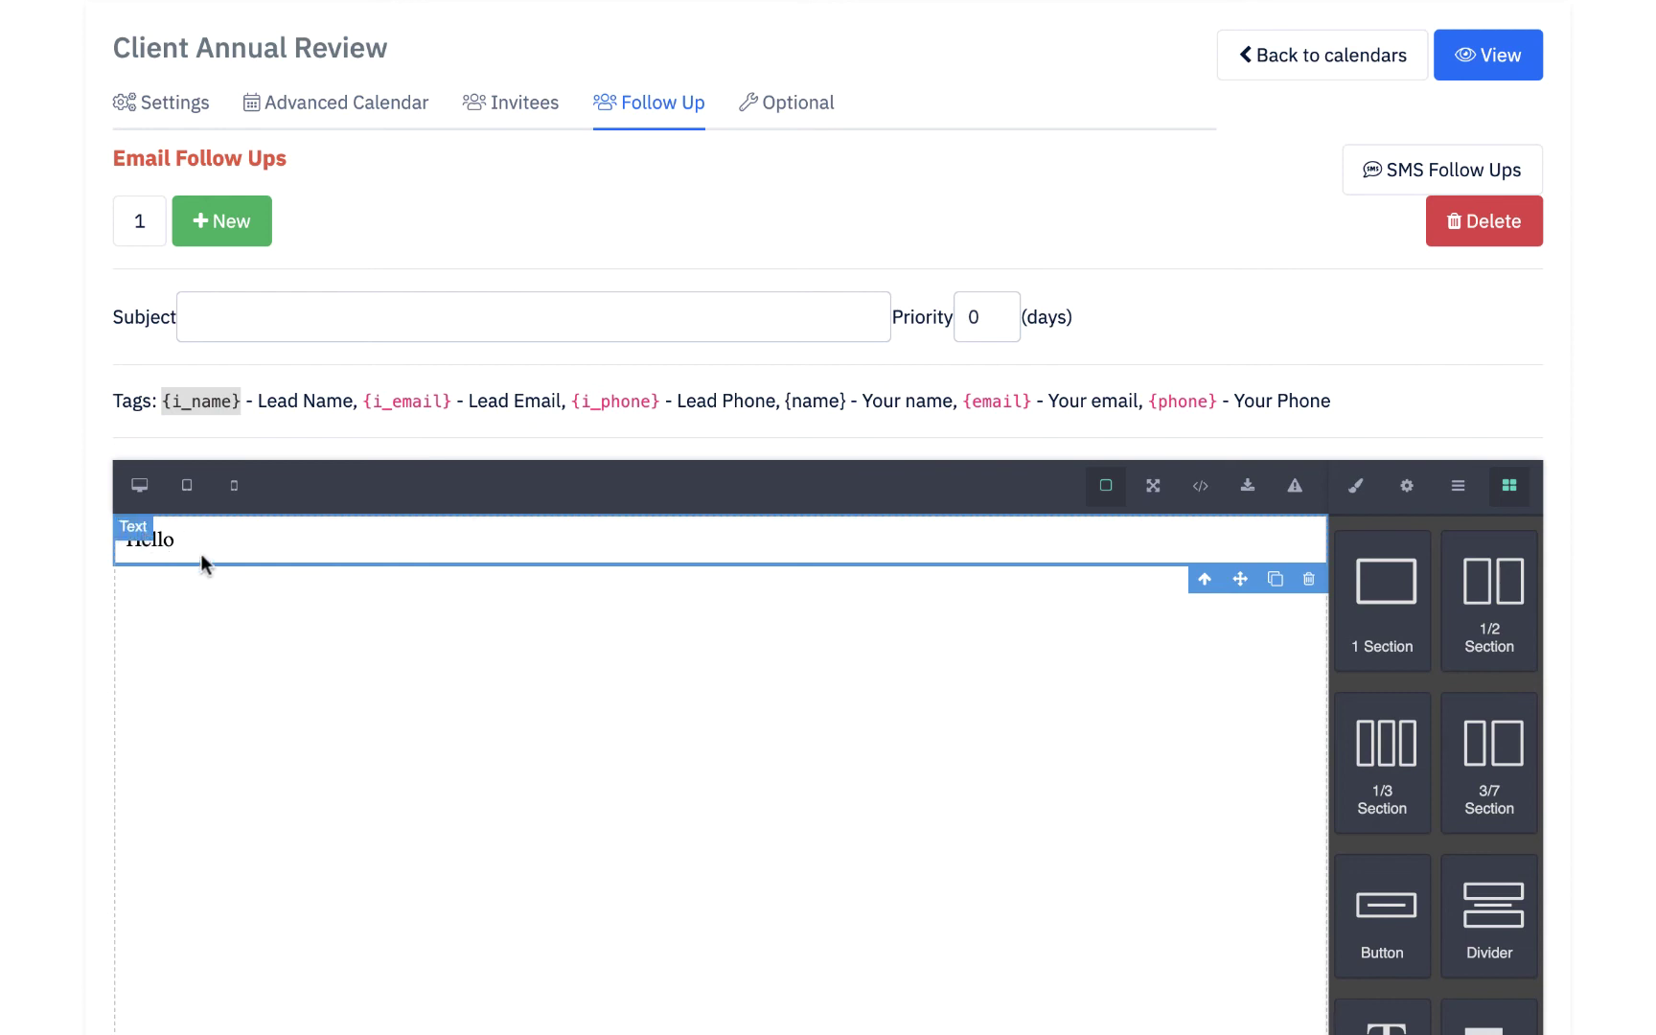
double_click(151, 539)
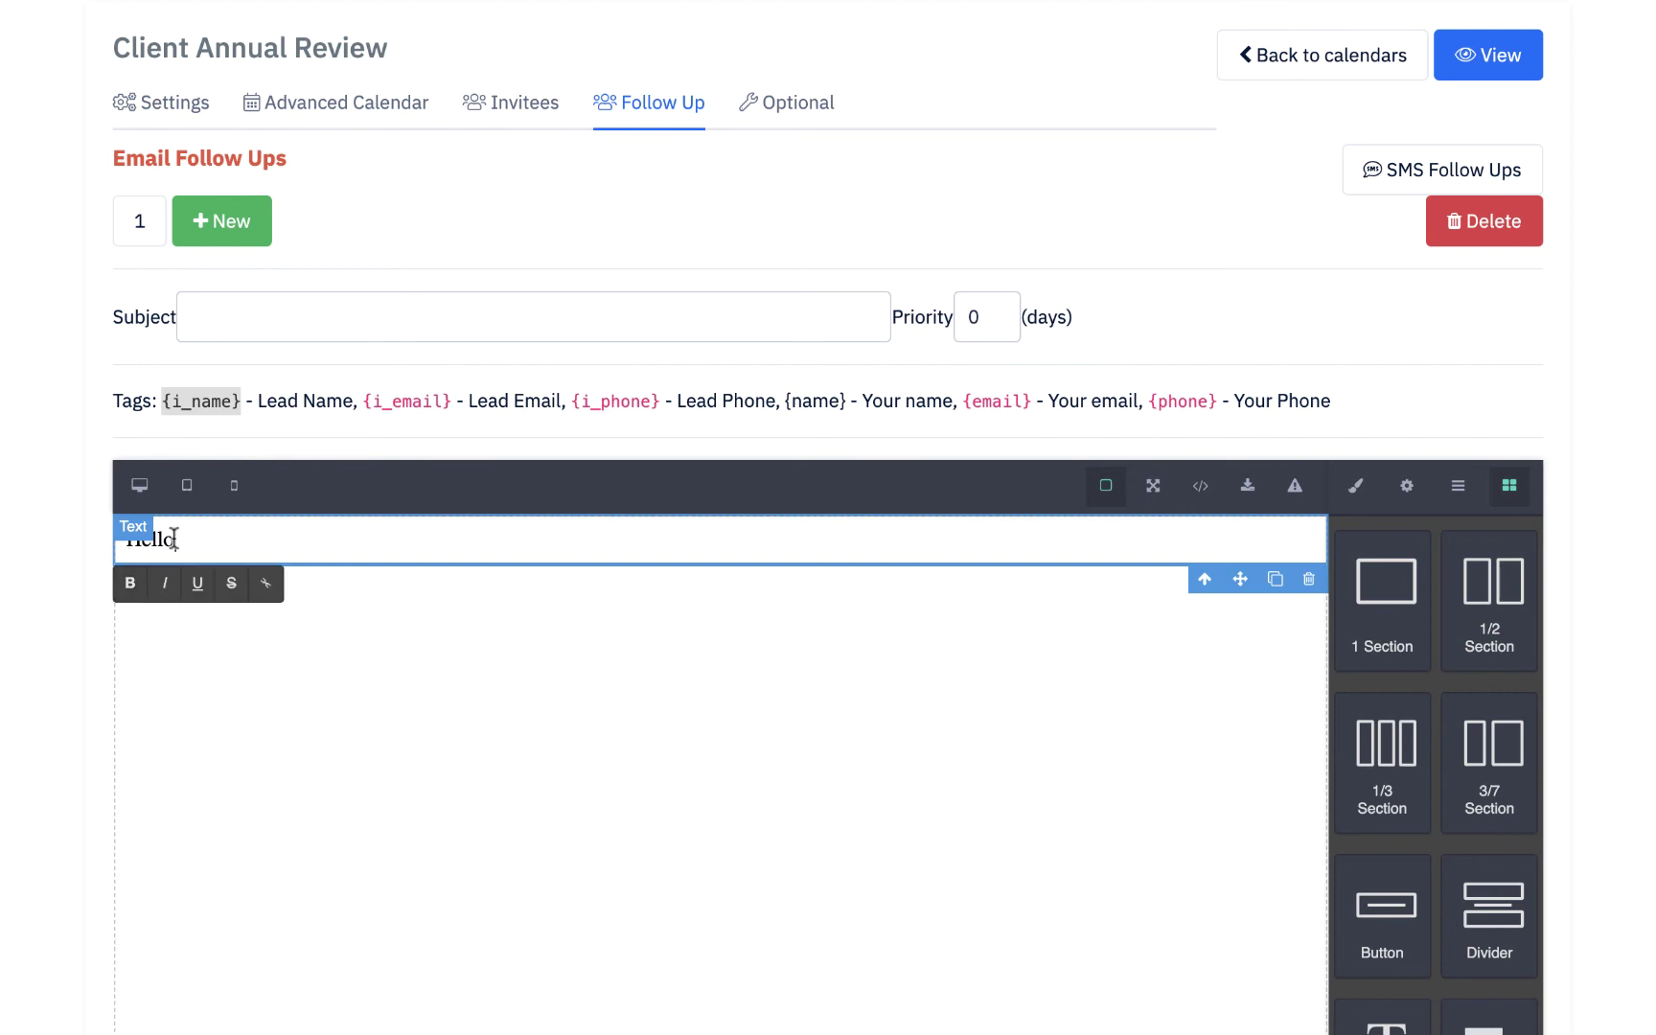
key("ctrl+v")
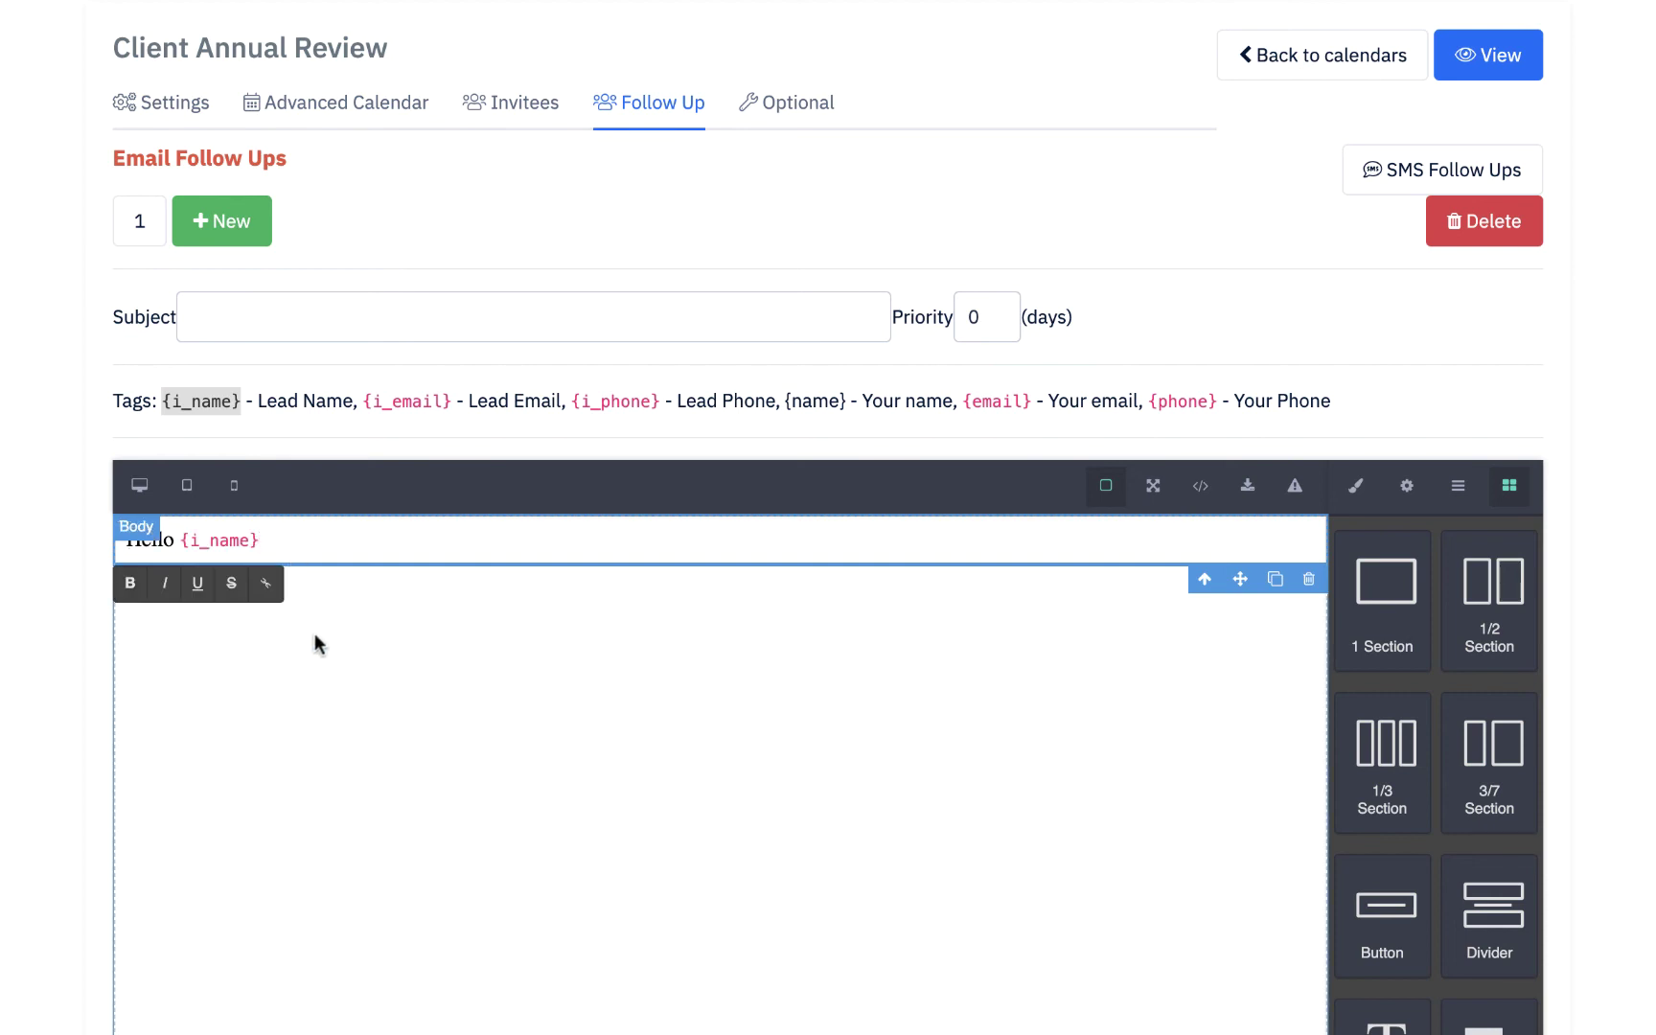
type(",")
left_click(1417, 161)
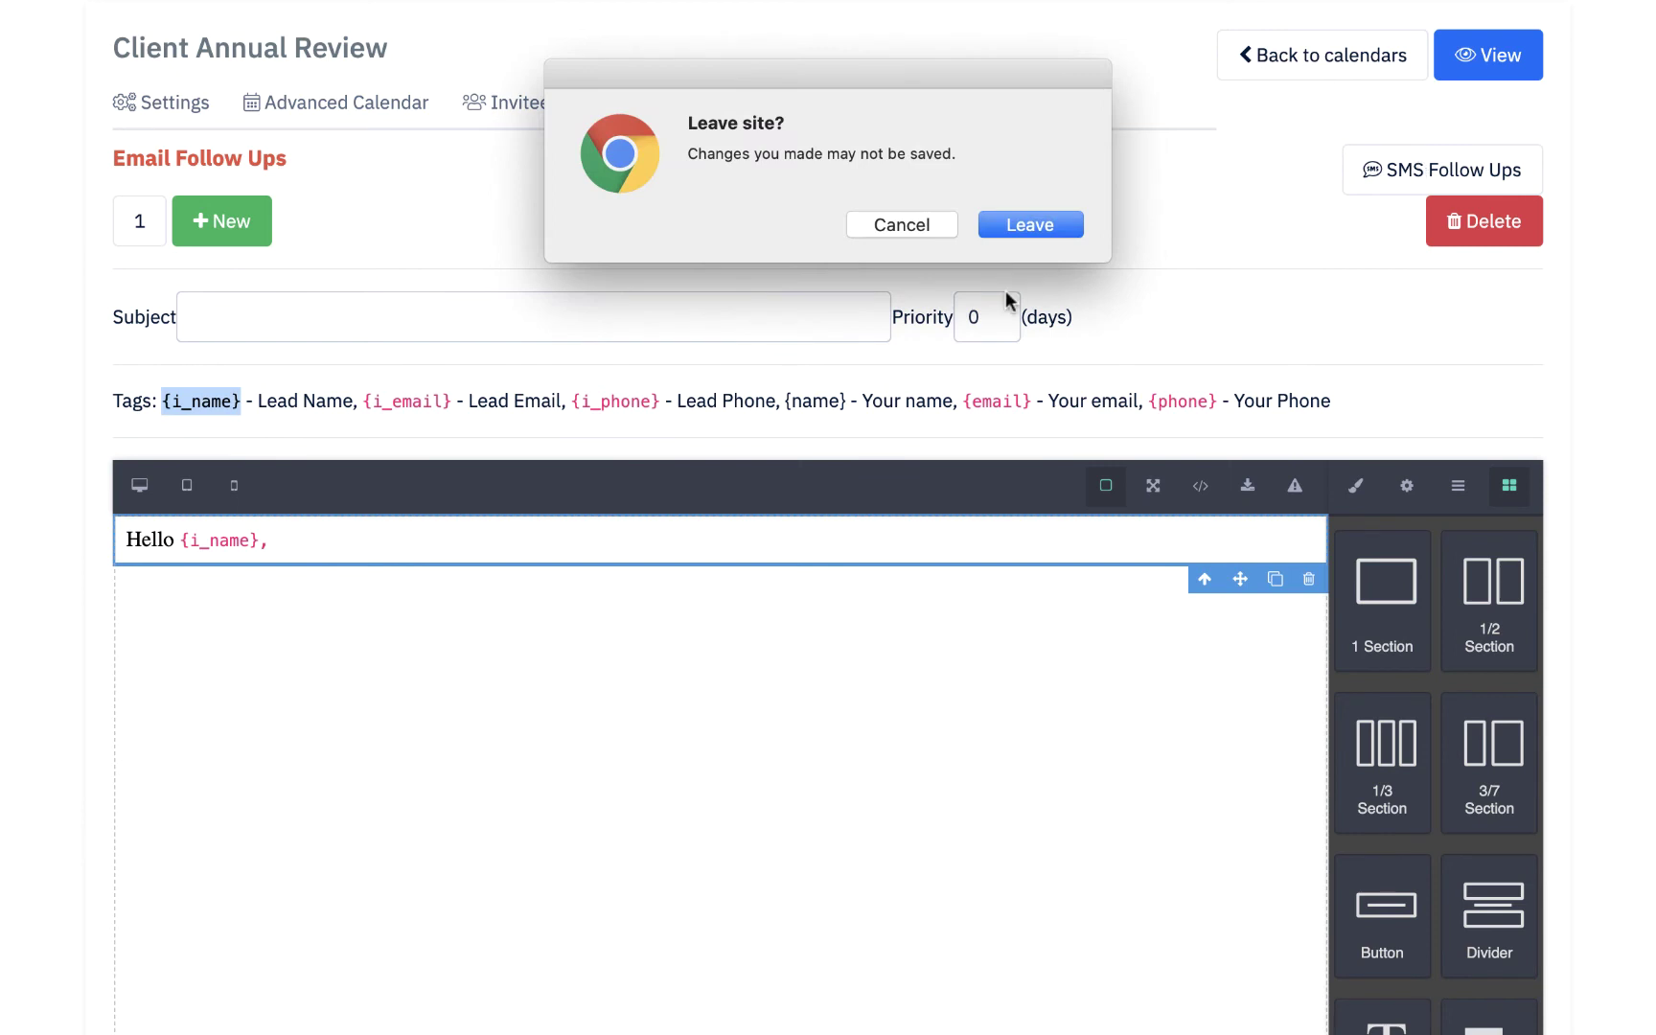
- Stay on the page at the Leave site prompt and confirm no email follow-ups remain
left_click(914, 222)
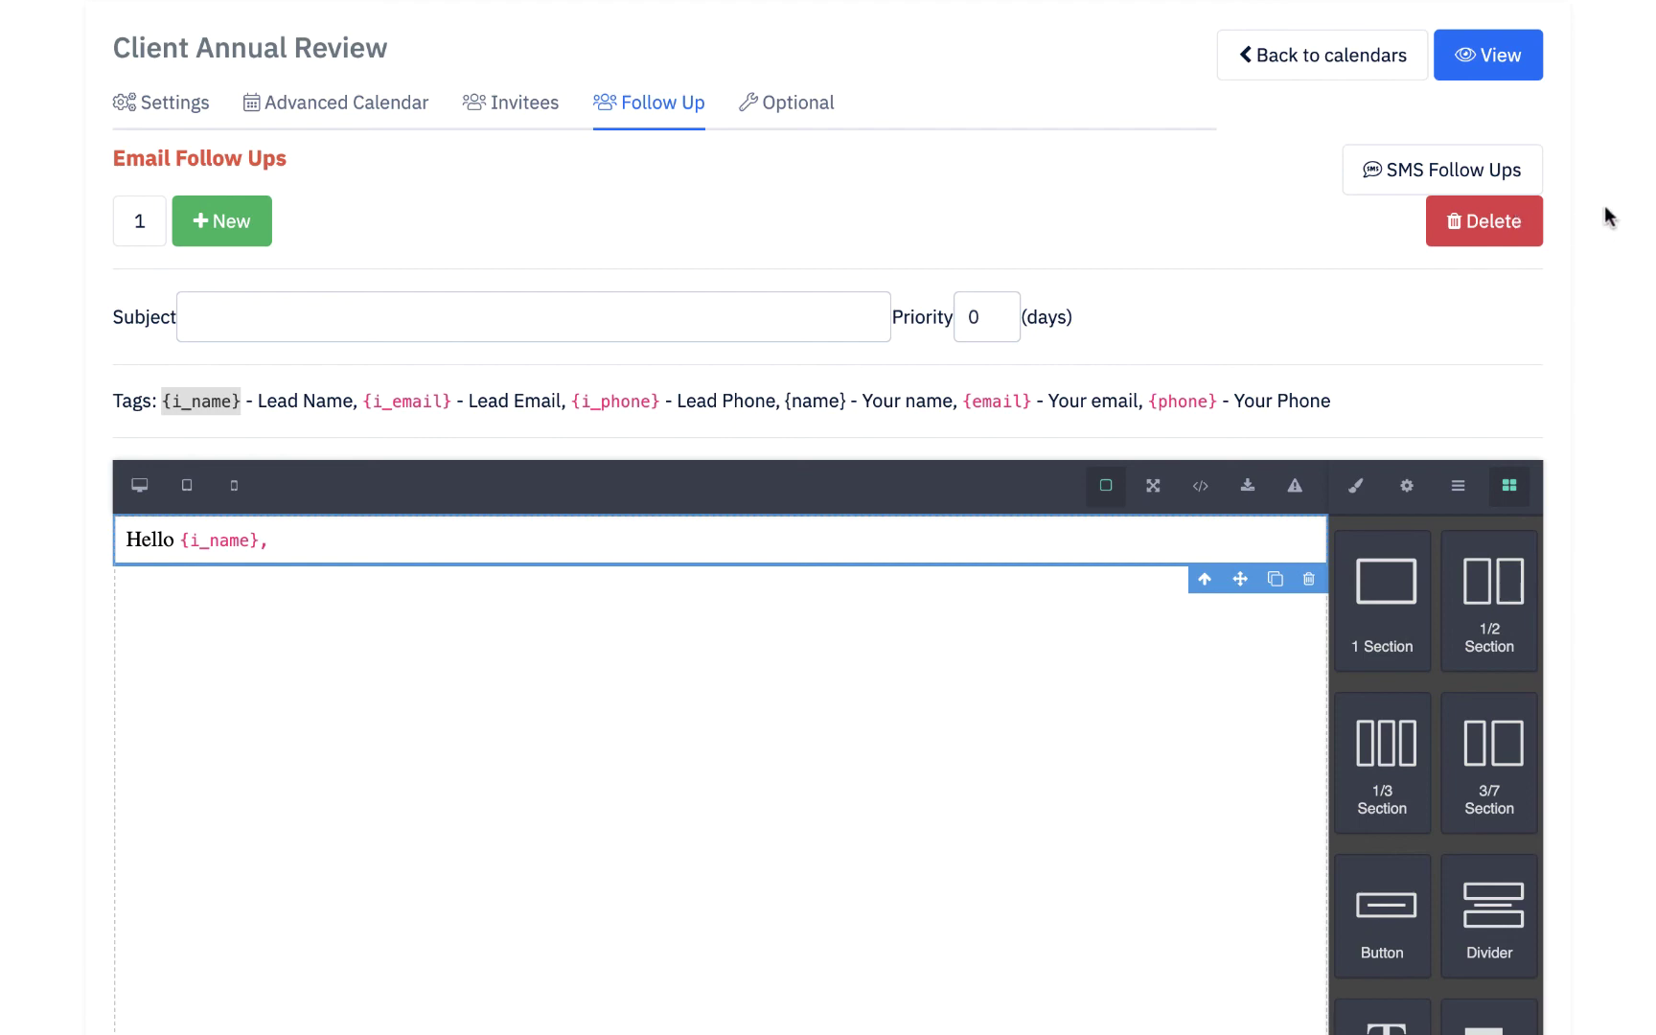
scroll(1608, 216, "down", 5)
scroll(1608, 216, "up", 5)
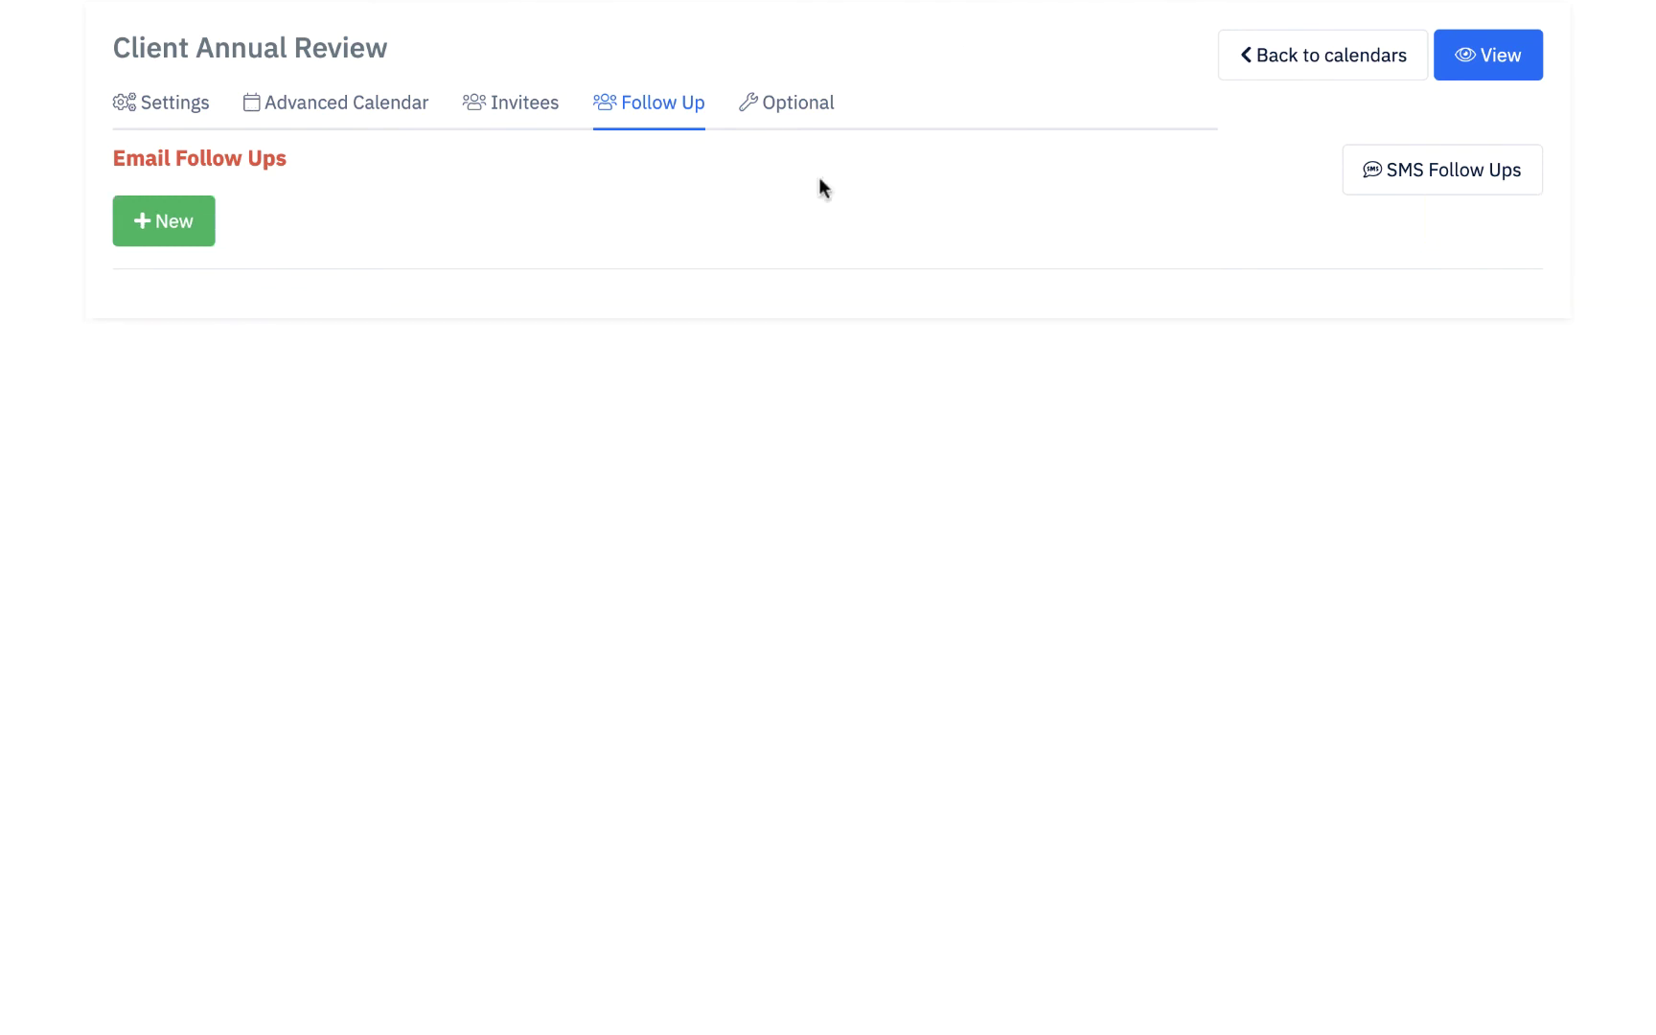
- View the Optional tab, then return to Settings showing Pacific Time and the description
left_click(801, 105)
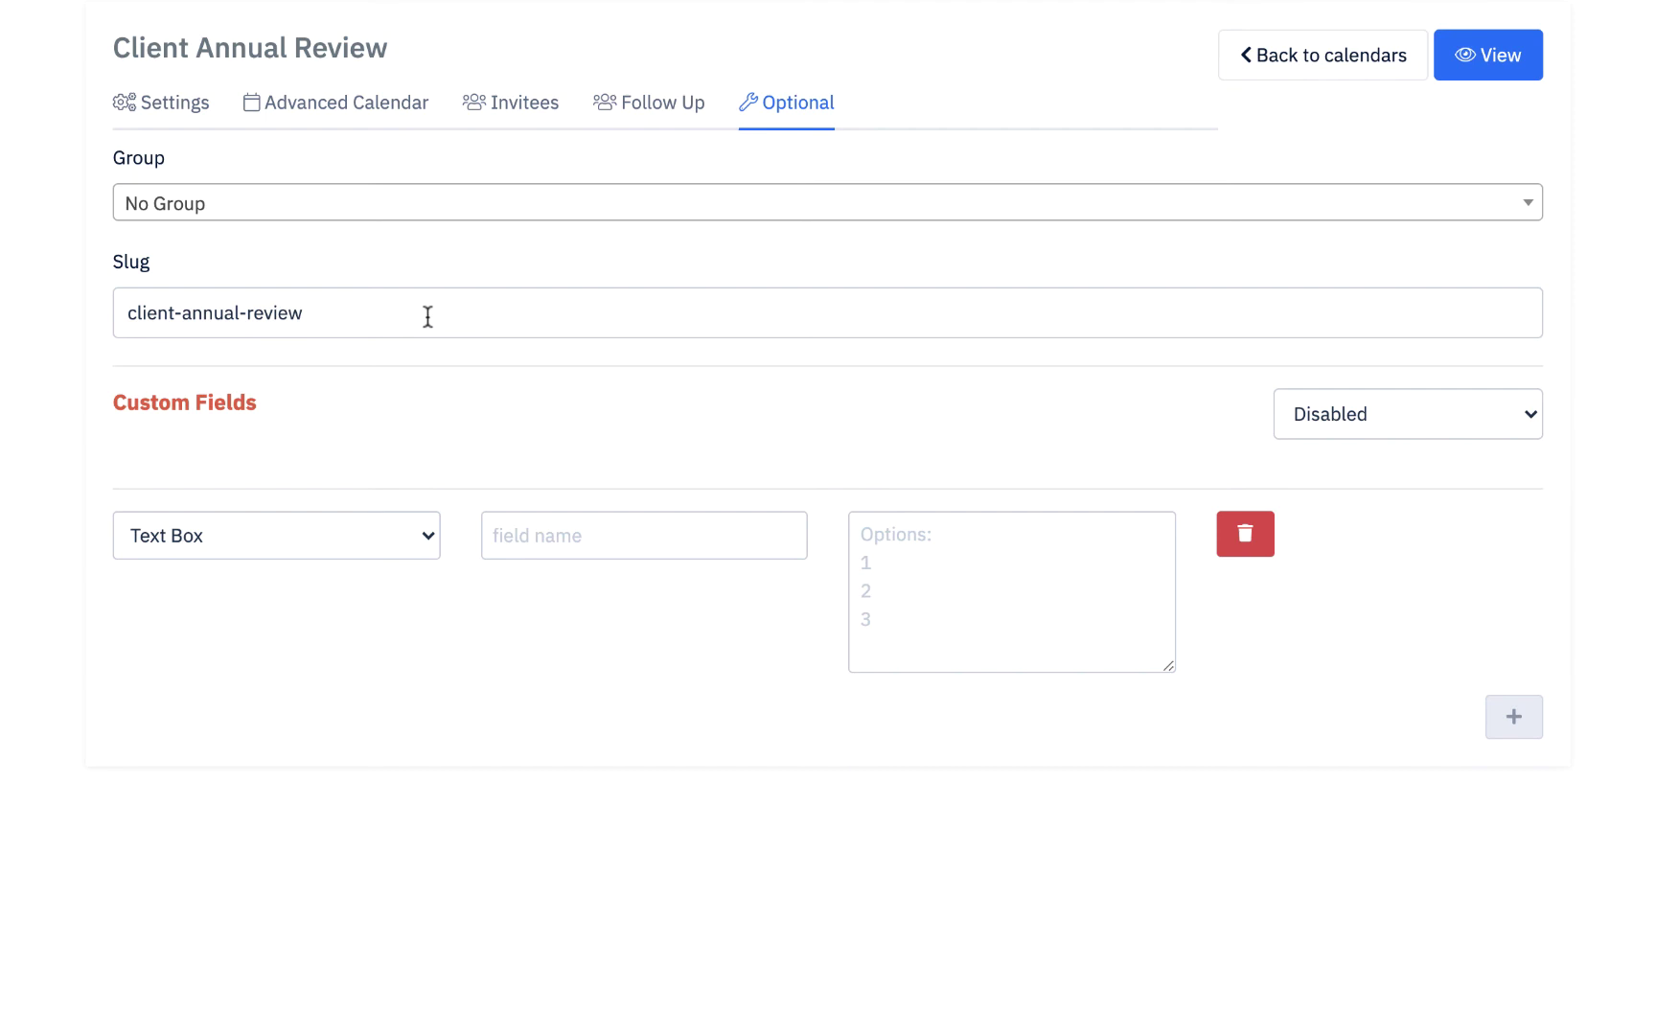
left_click(163, 110)
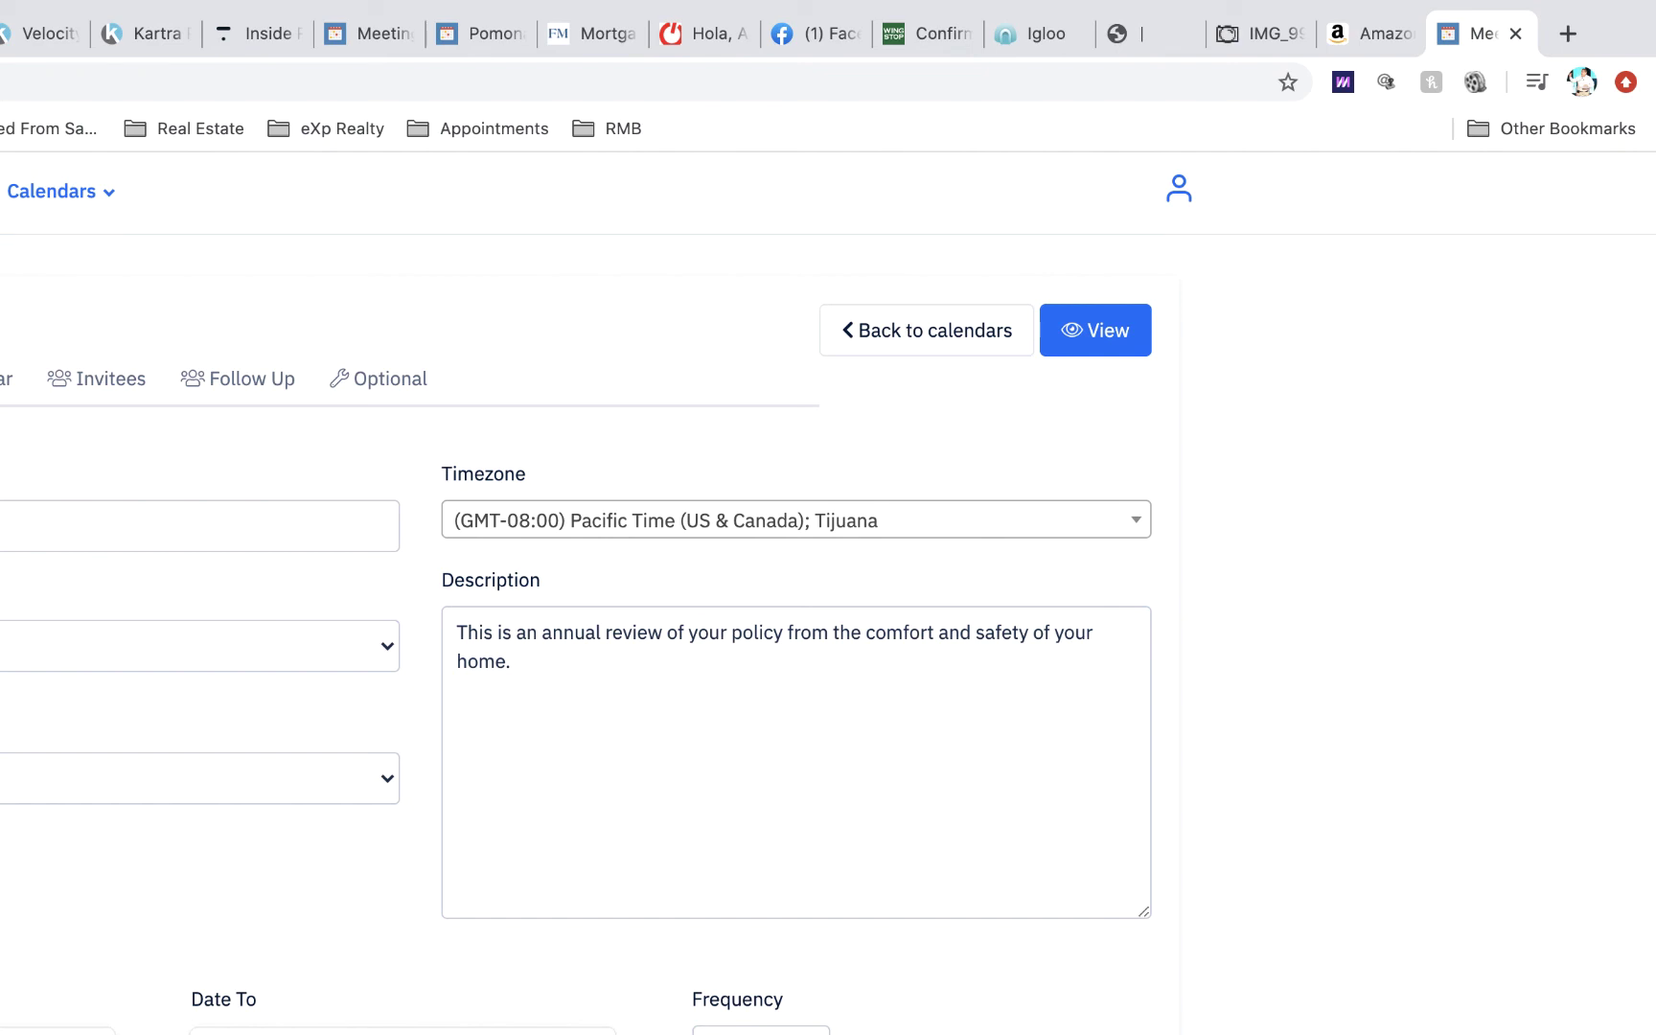
- Open the public booking page and browse July 20–23 and 30 availability, ending on July 29
left_click(1099, 340)
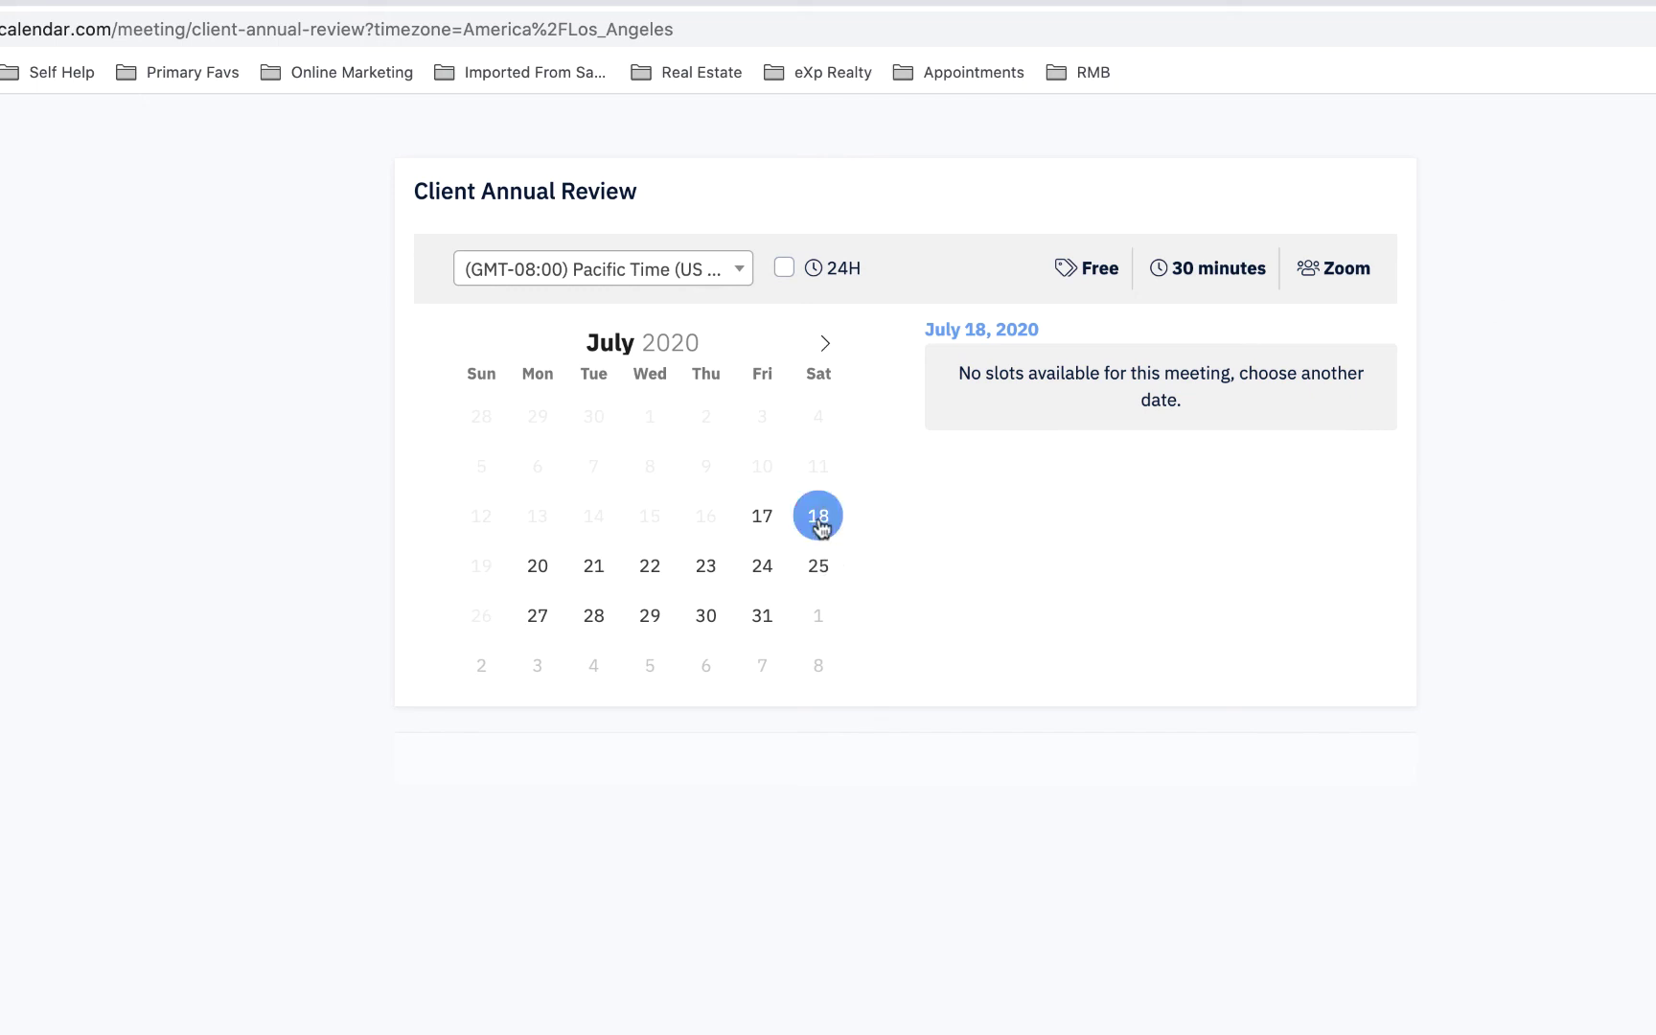
left_click(536, 577)
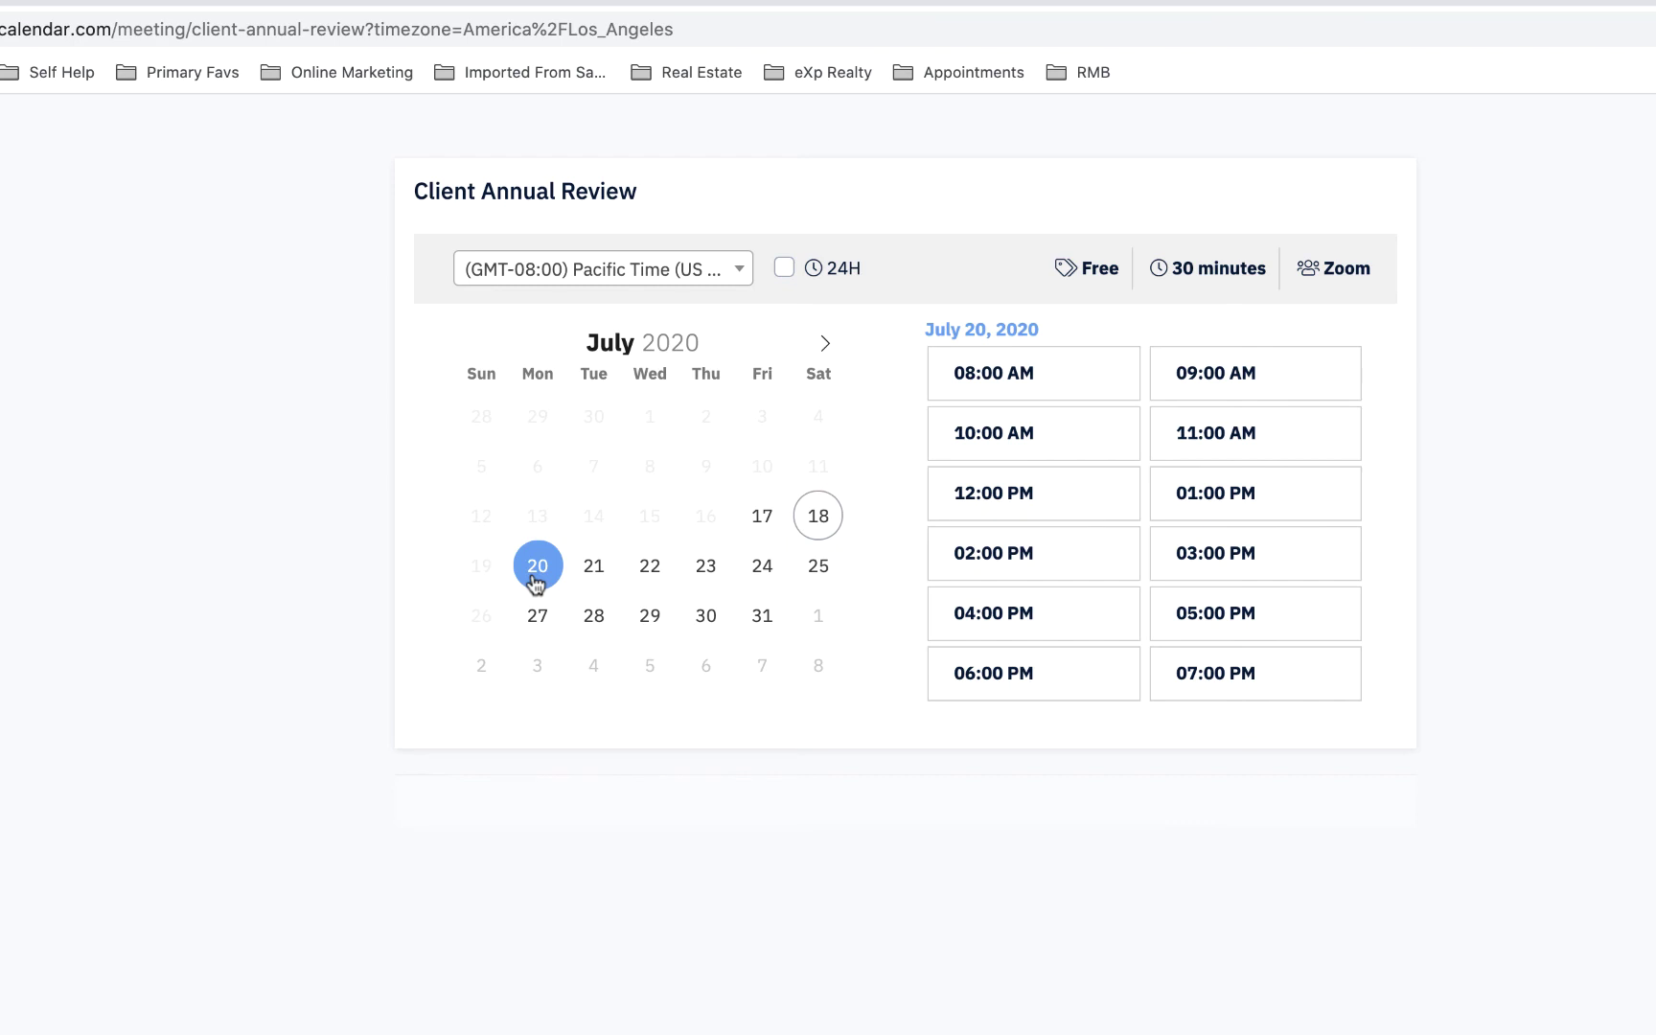
left_click(594, 577)
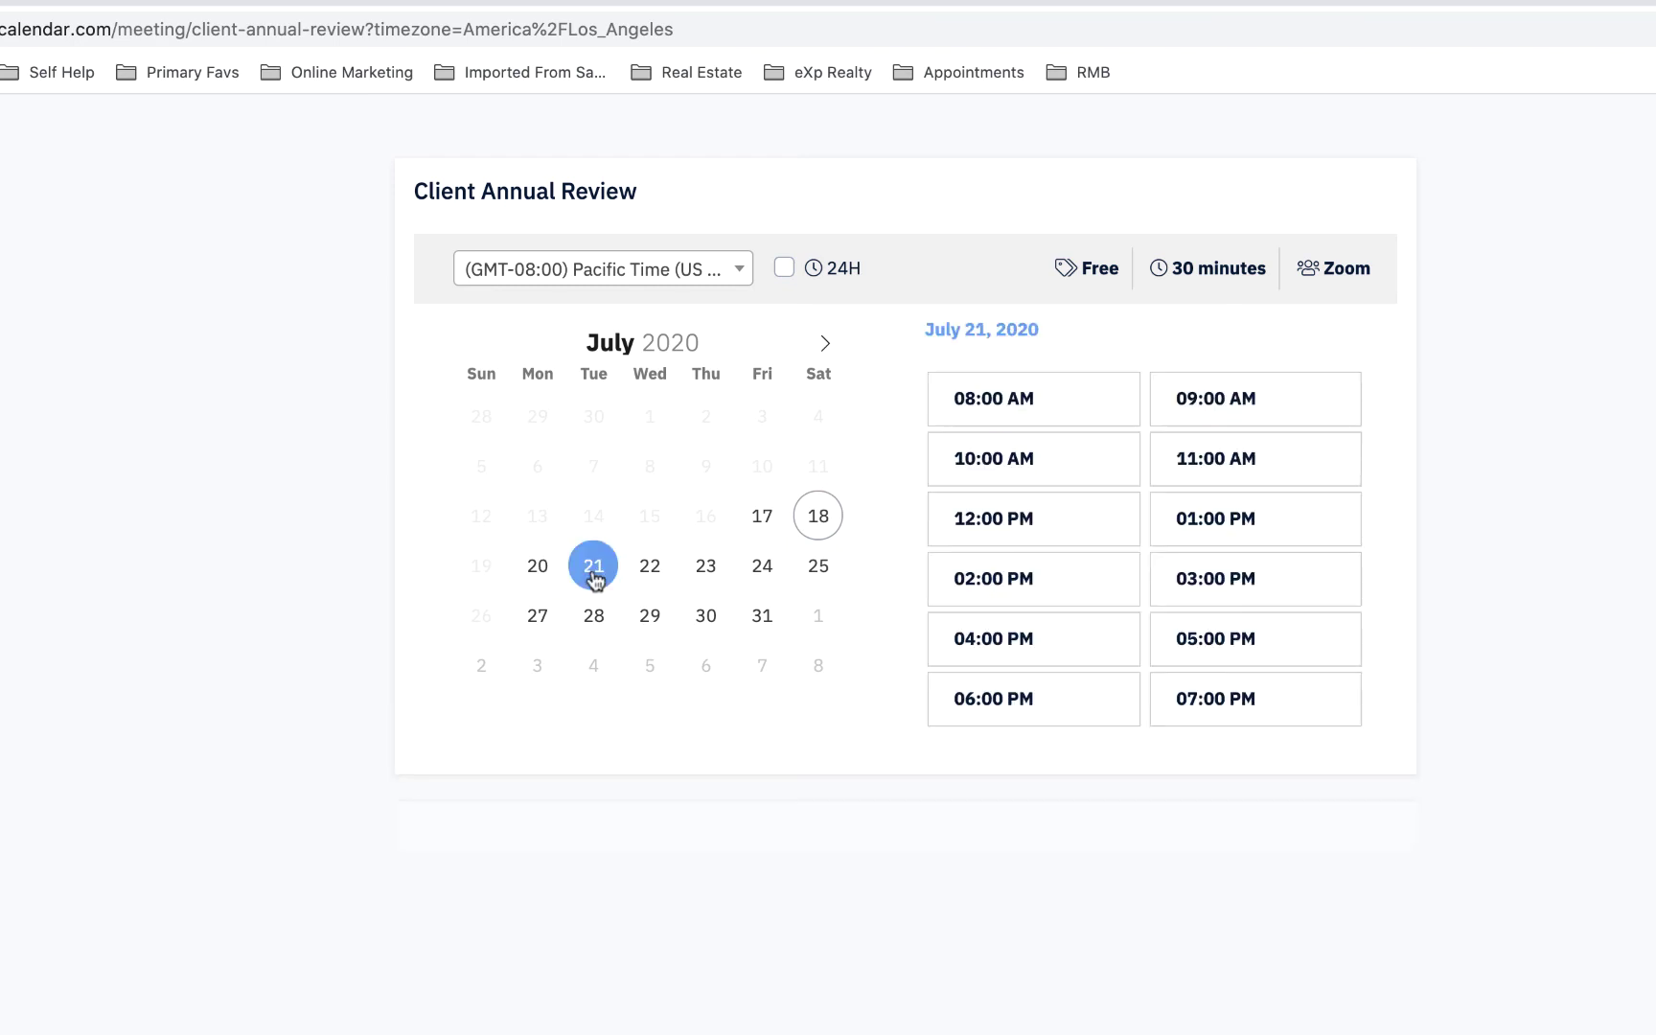
left_click(651, 571)
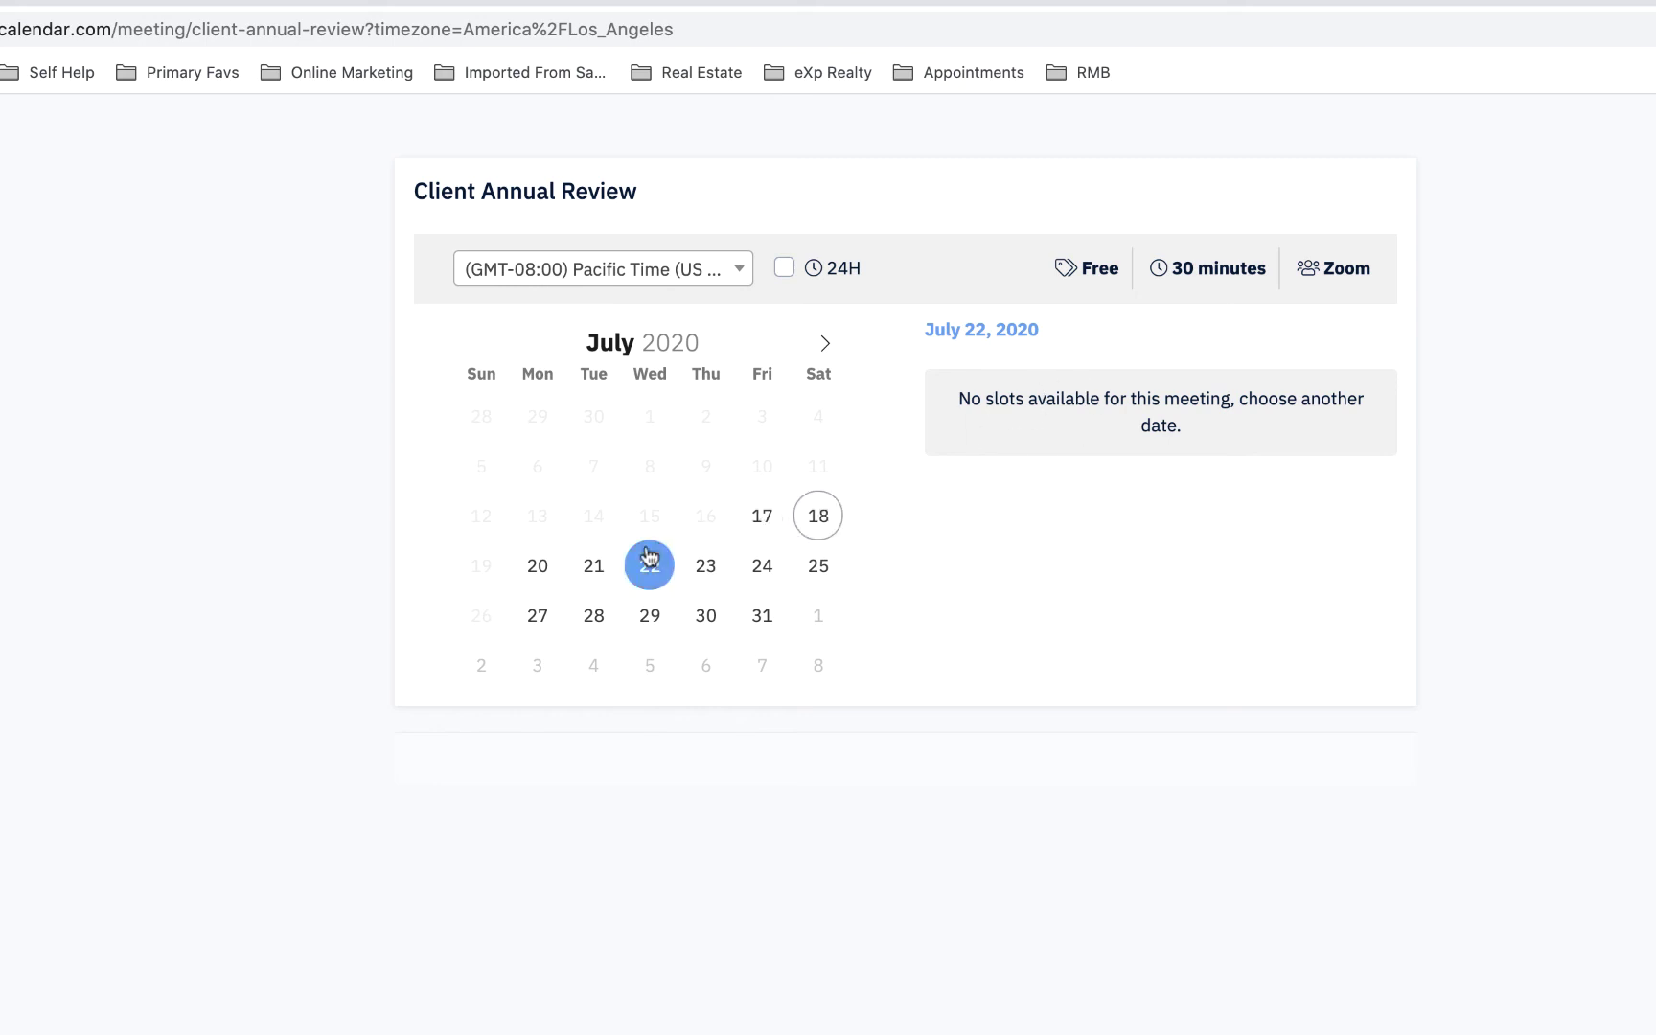
left_click(595, 569)
left_click(669, 575)
left_click(706, 573)
left_click(710, 621)
left_click(649, 623)
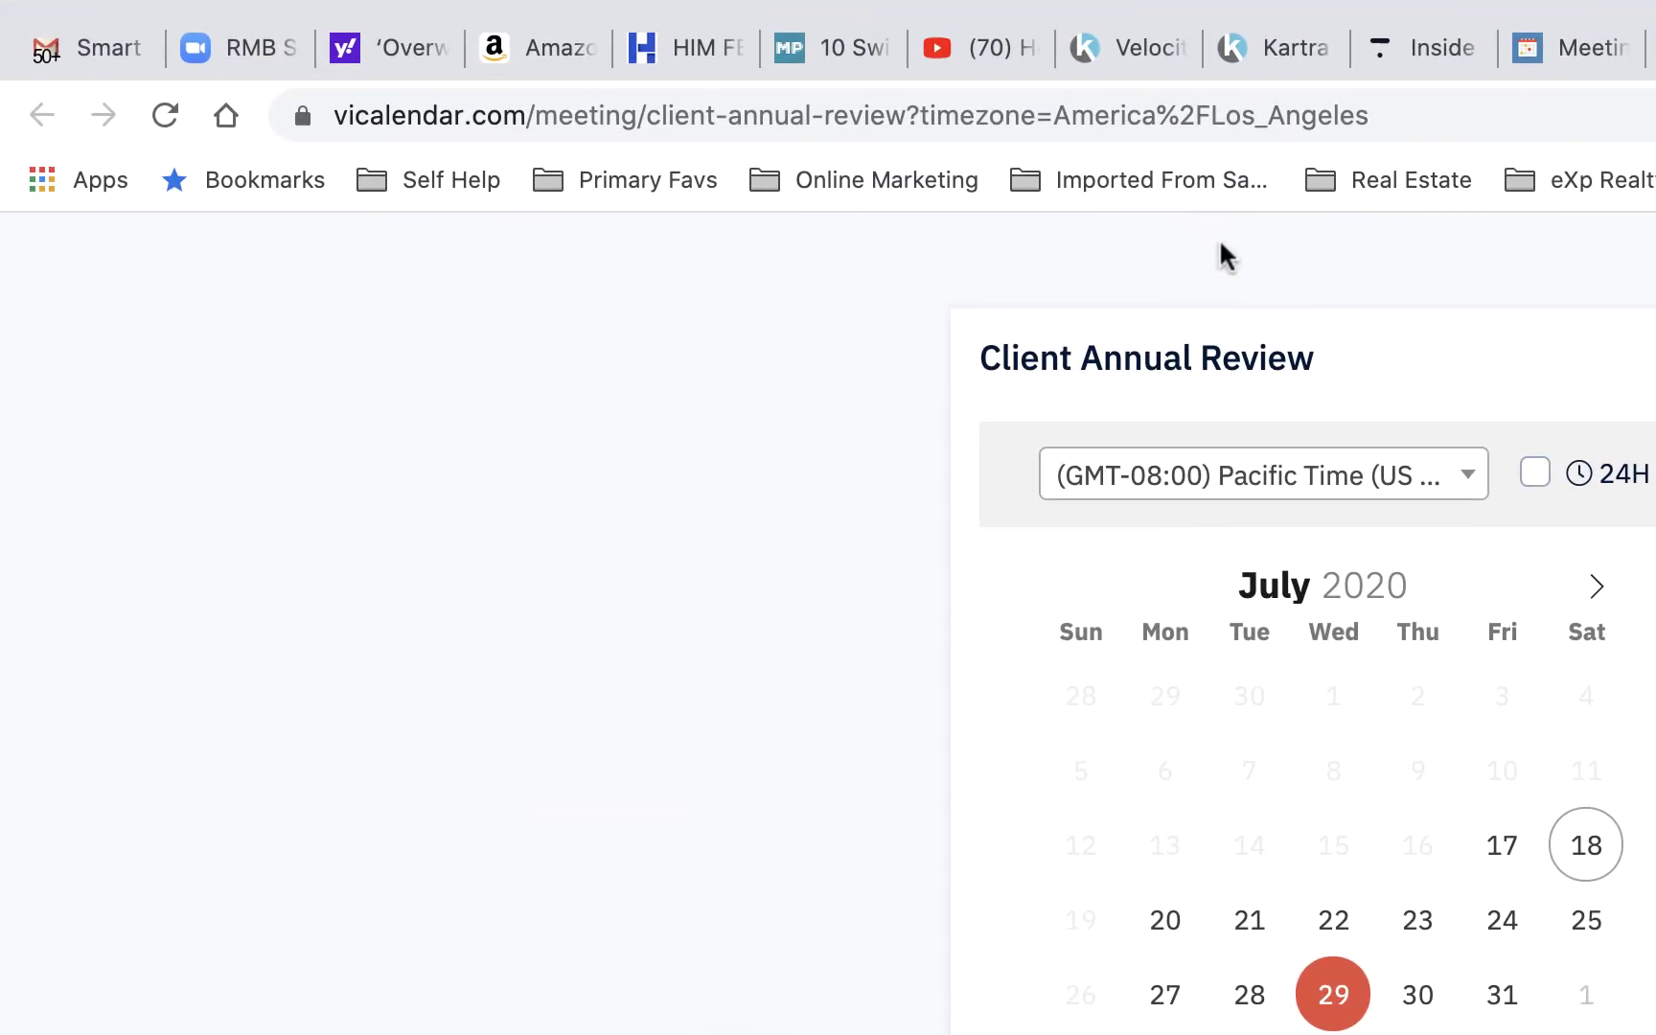
left_click(1118, 116)
key("ctrl+c")
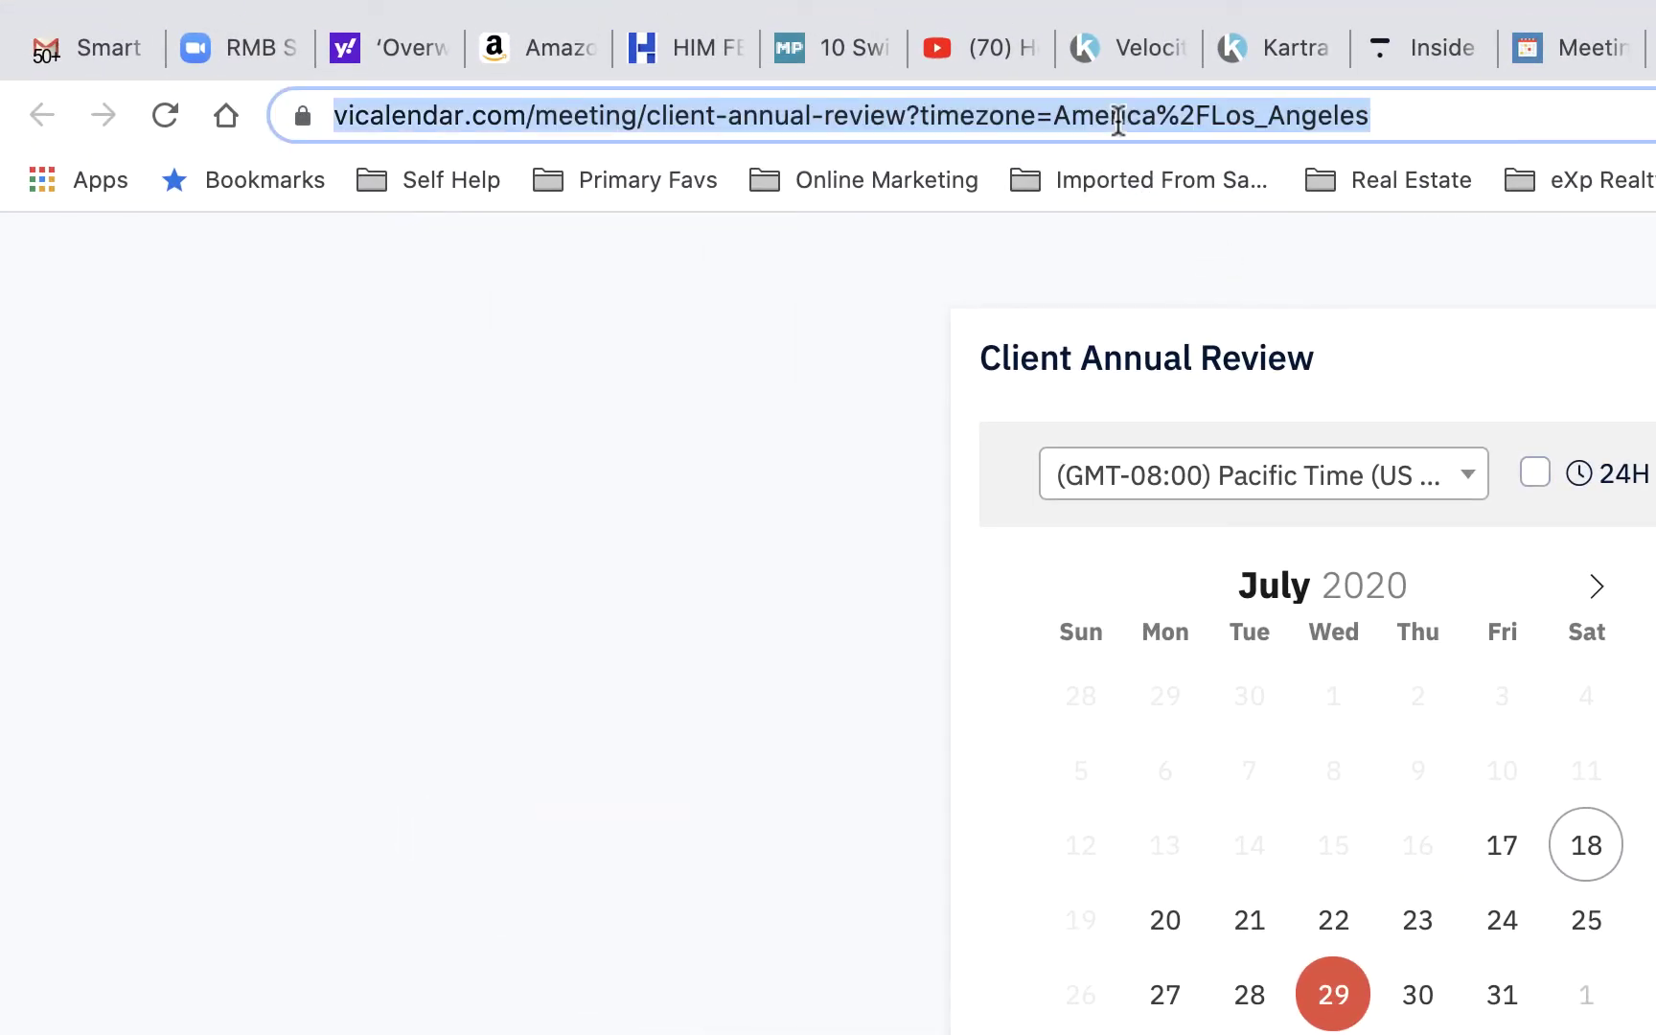
left_click(771, 121)
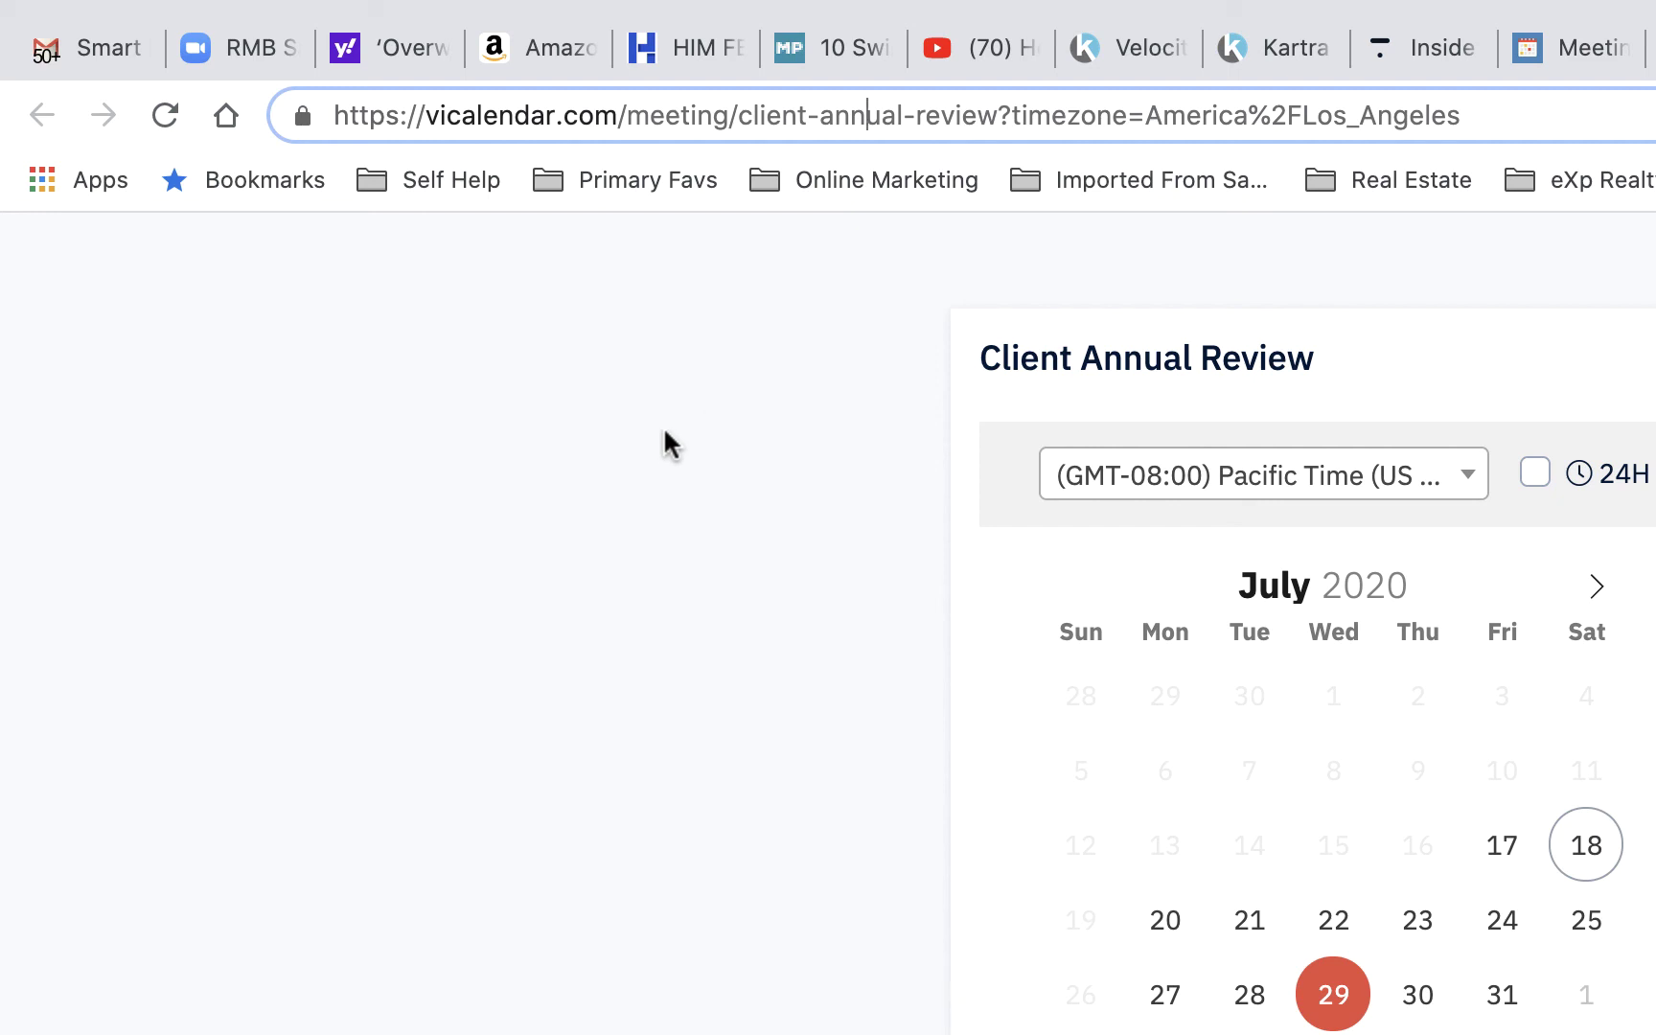
- Give the Gmail draft the subject 'Link to schedule your annual review'
left_click(80, 57)
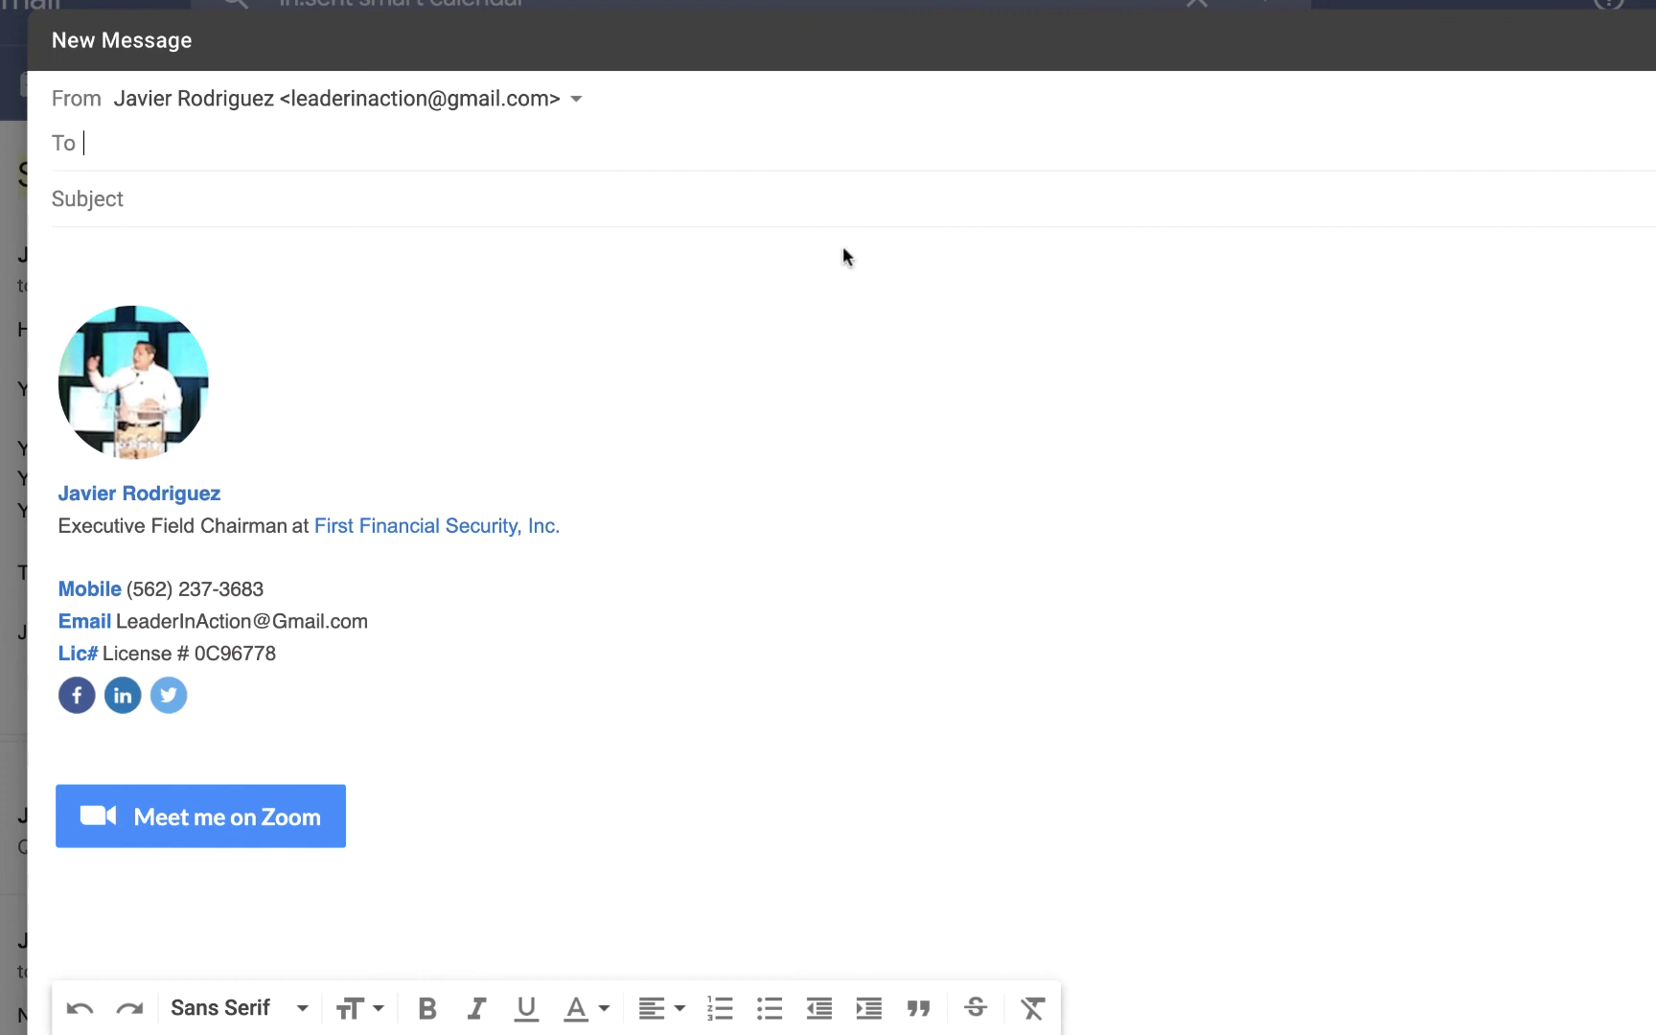
left_click(810, 197)
type("Lin")
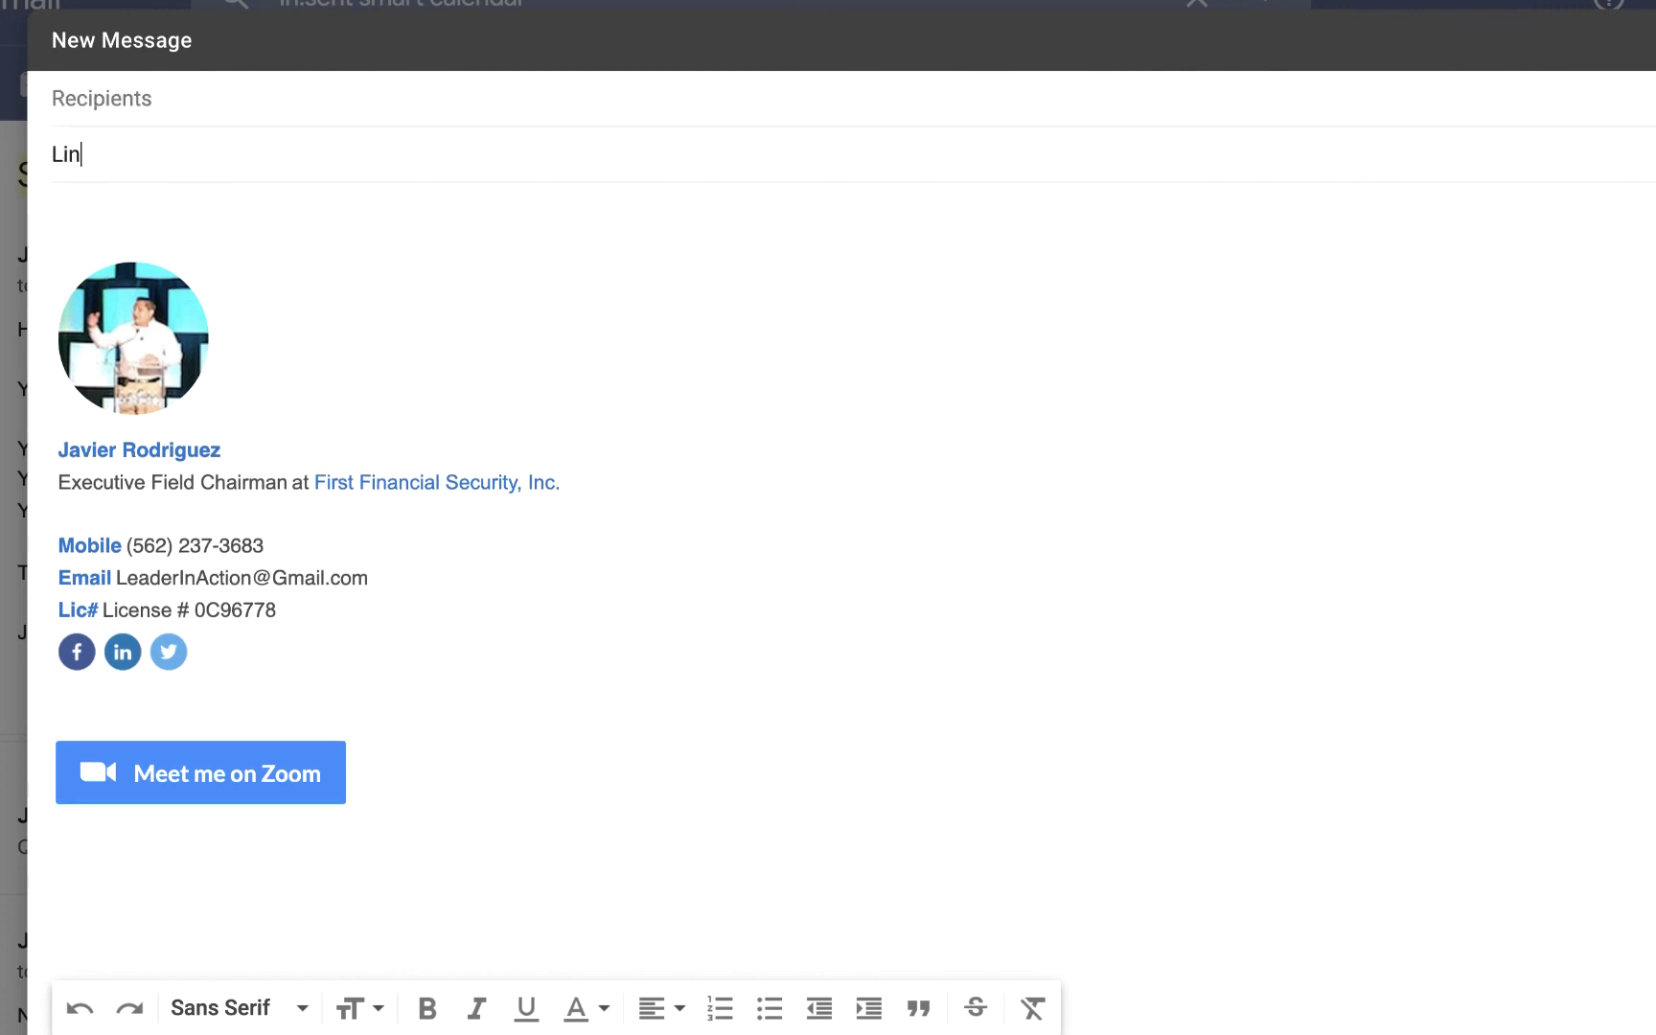
type("k to schedule your annual re")
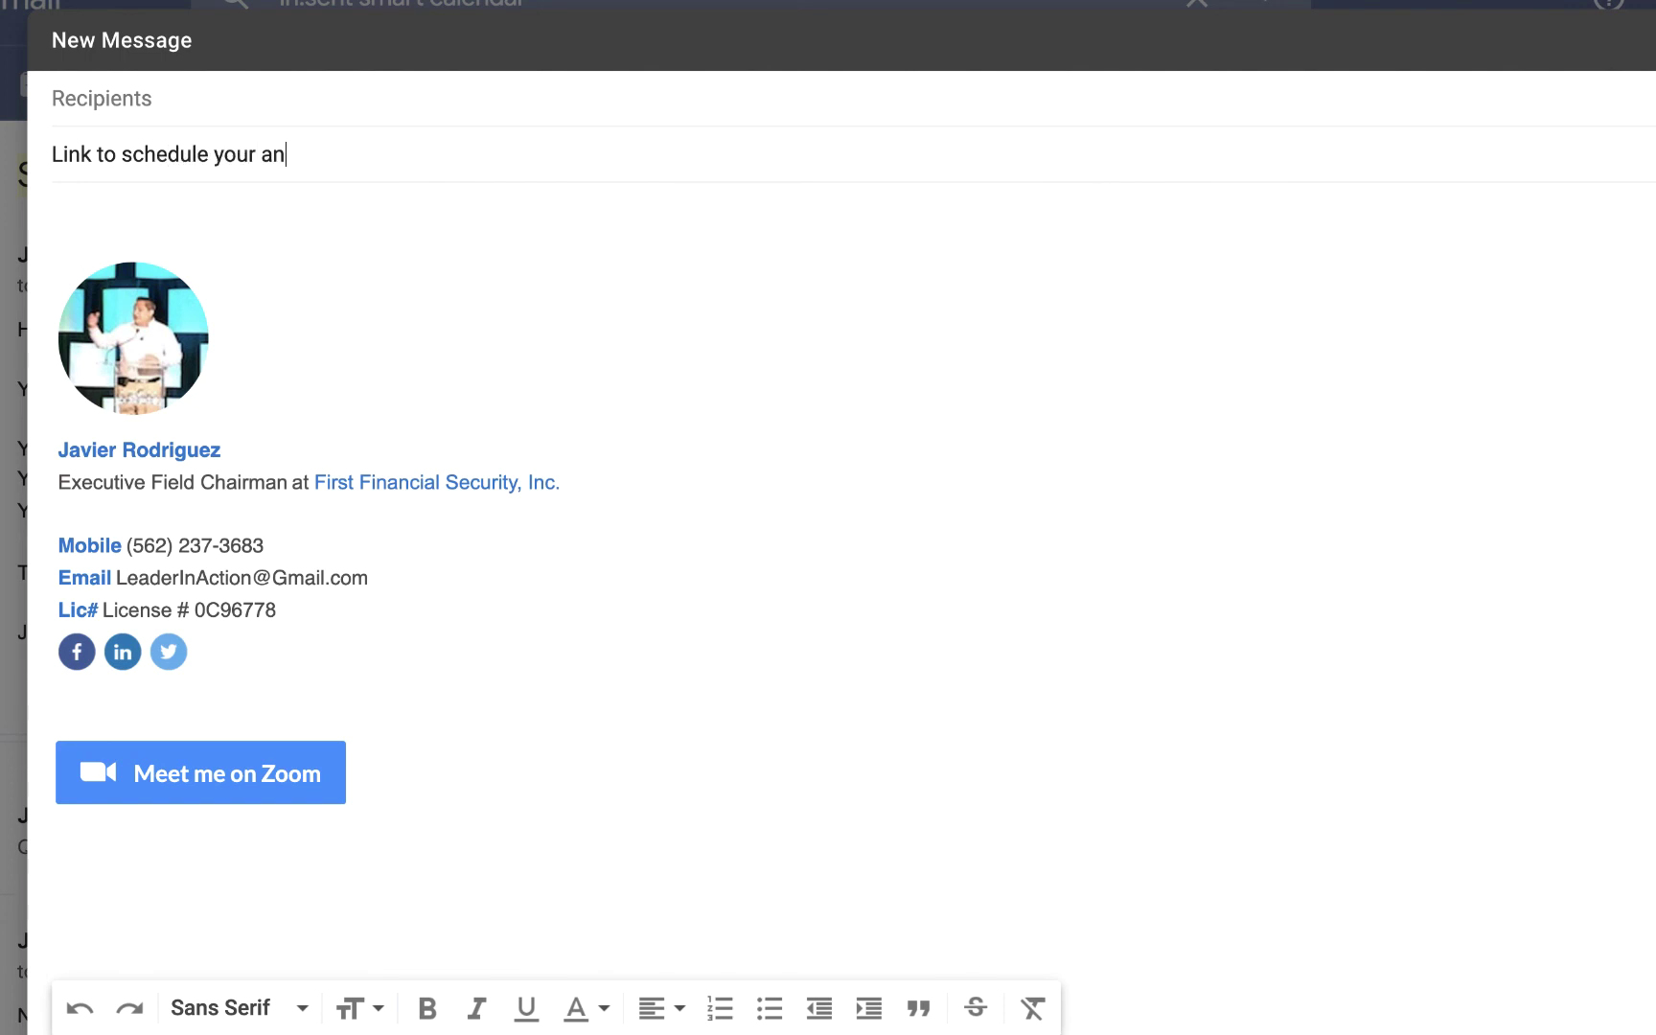
type("view")
- Start the email body with the greeting 'Hello,' above the signature
left_click(707, 213)
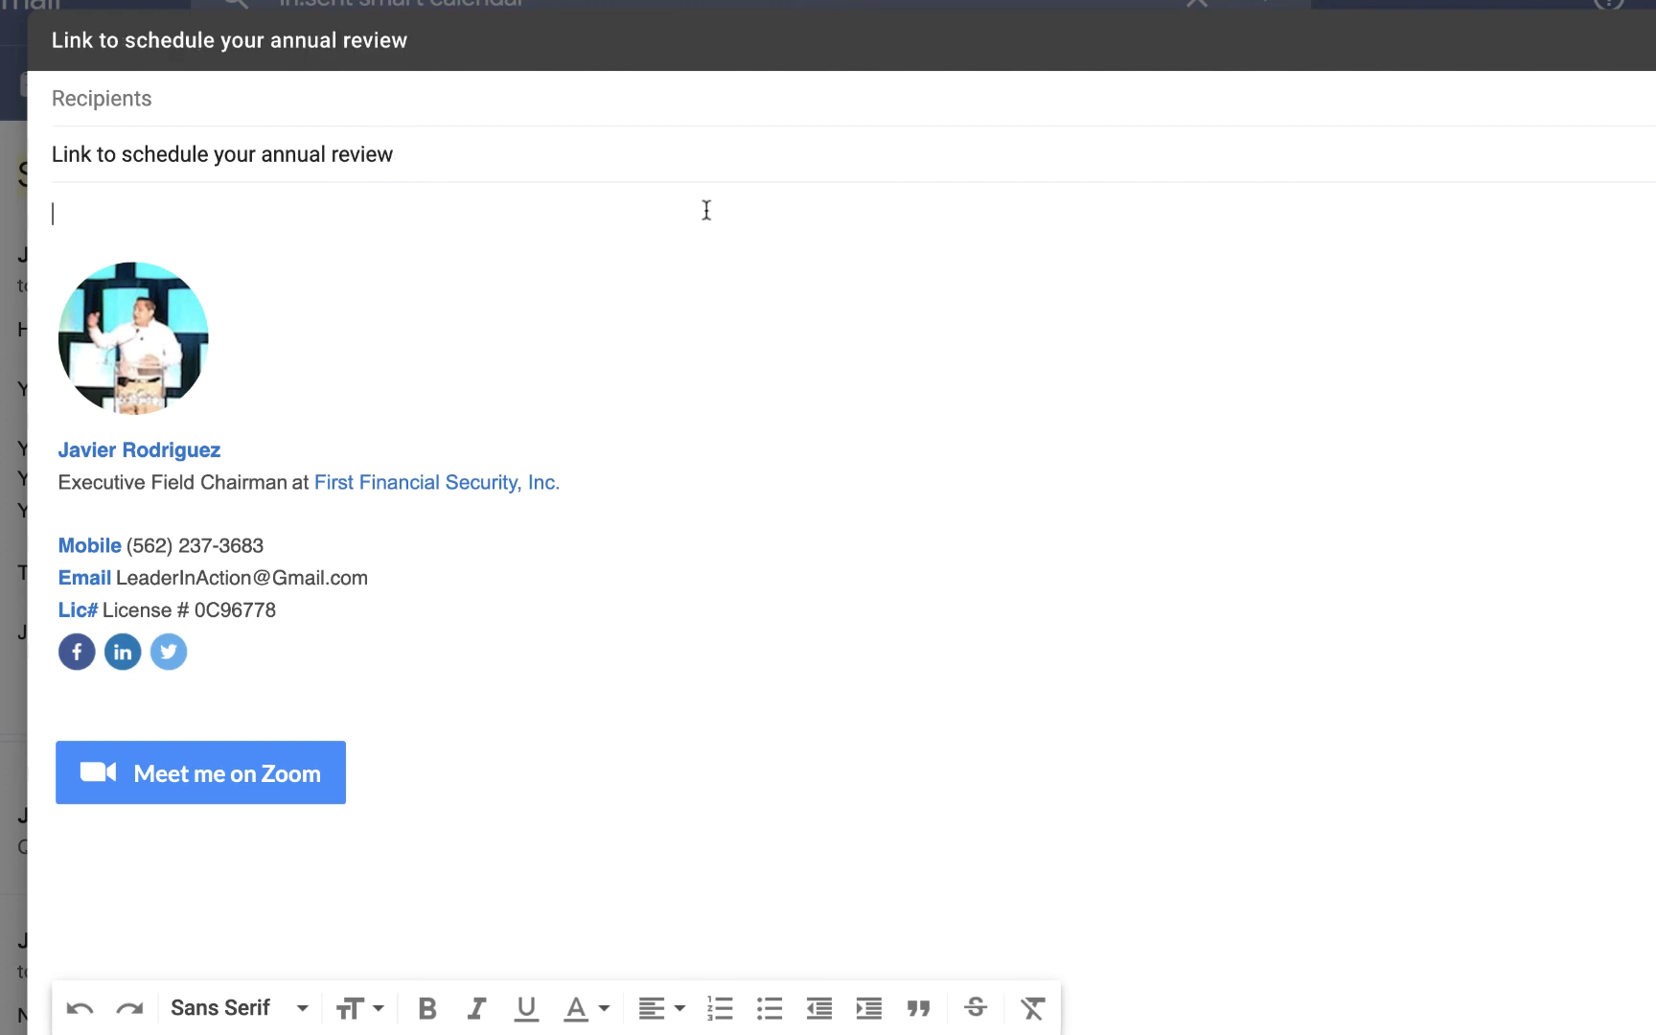
key("Return")
key("Return")
key("Return")
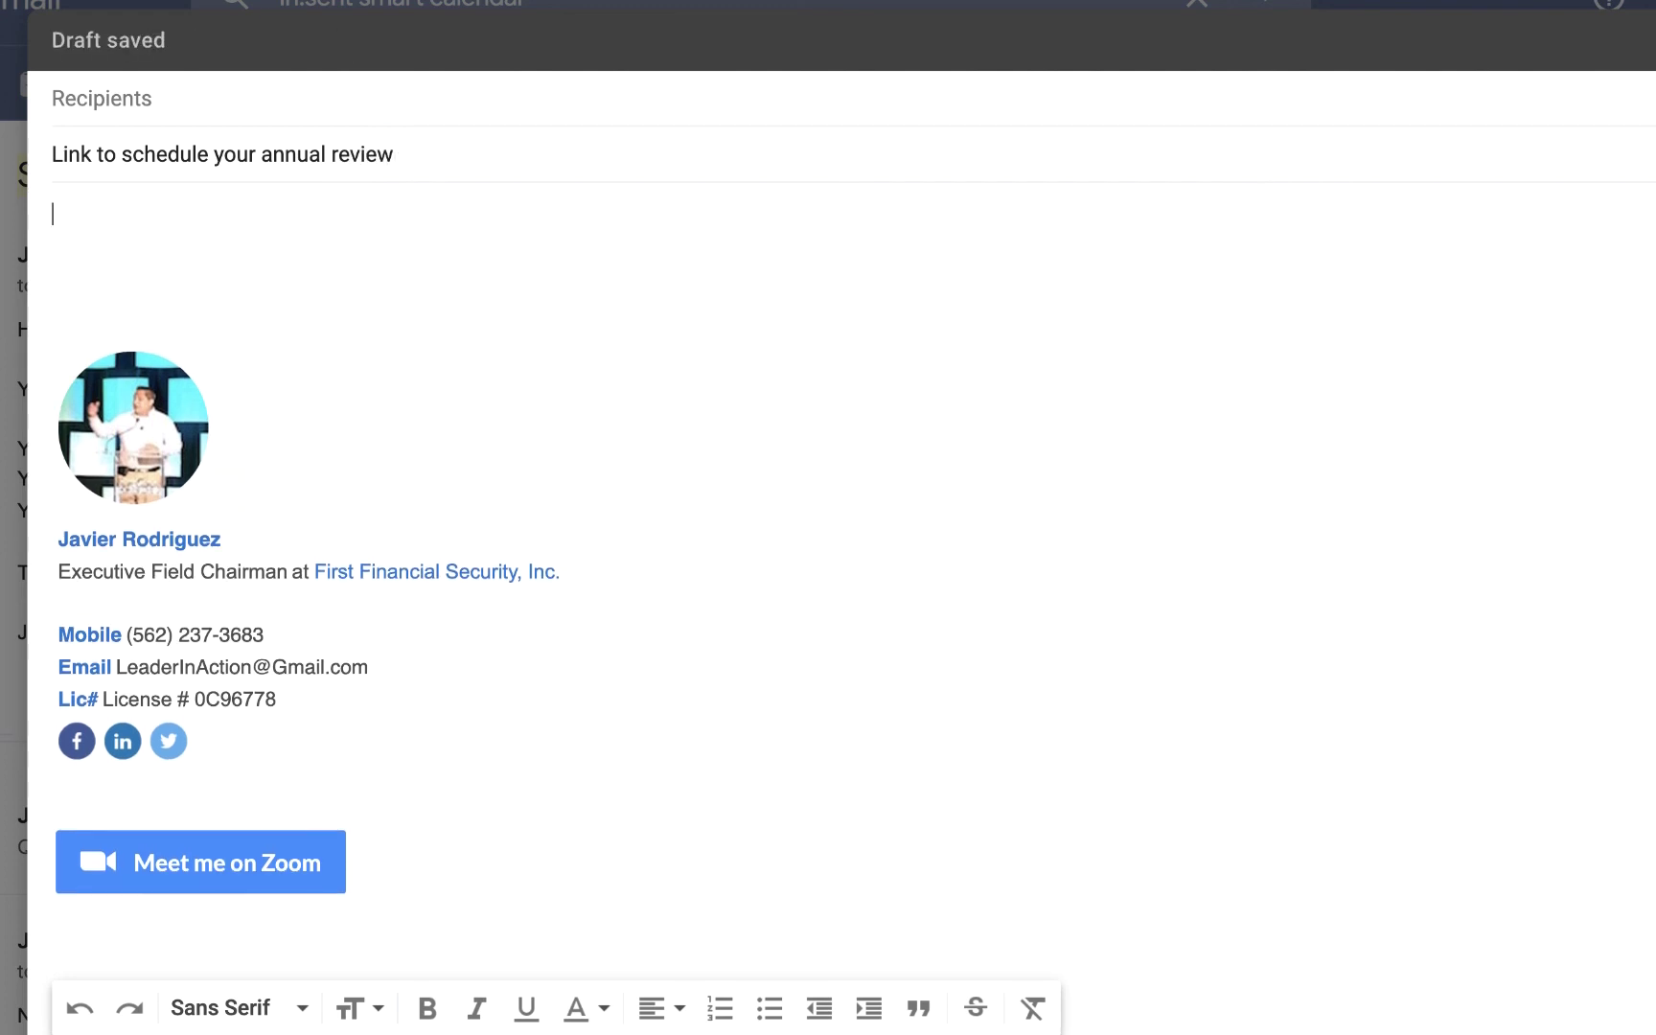
type("Hello,")
key("Return")
key("Return")
- Write 'Please click on the link to schedule your annual review.' without the pasted URL
type("Please cl")
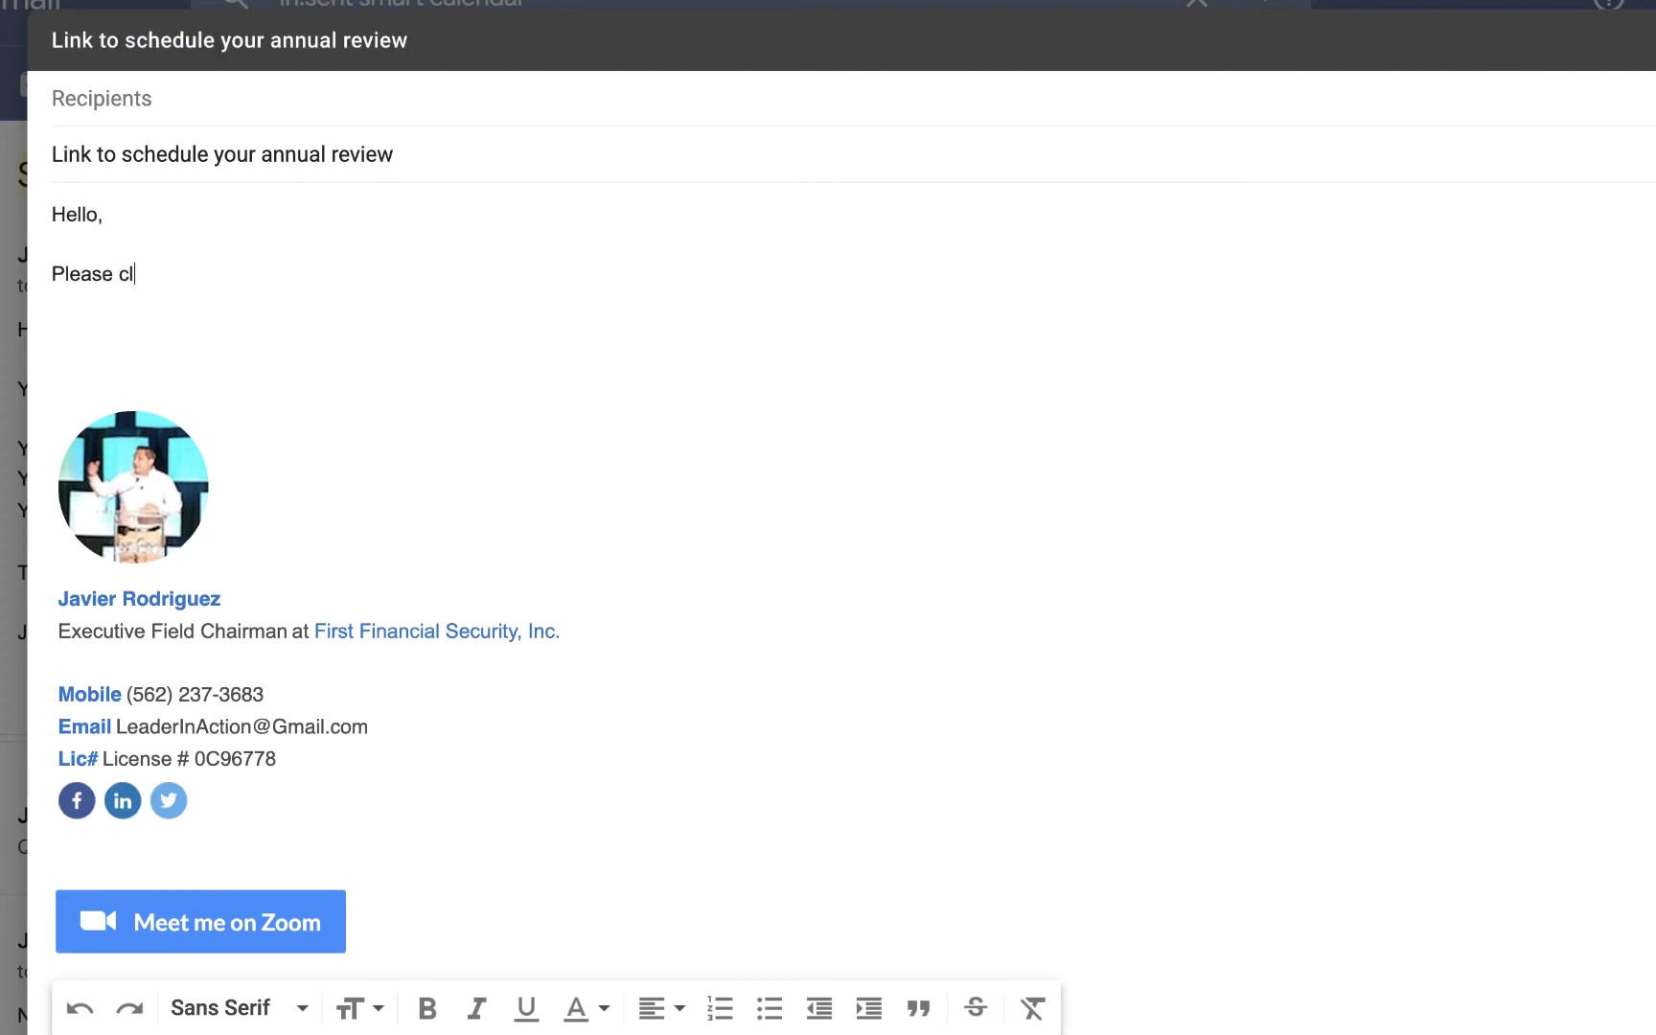
type("ick on the link to")
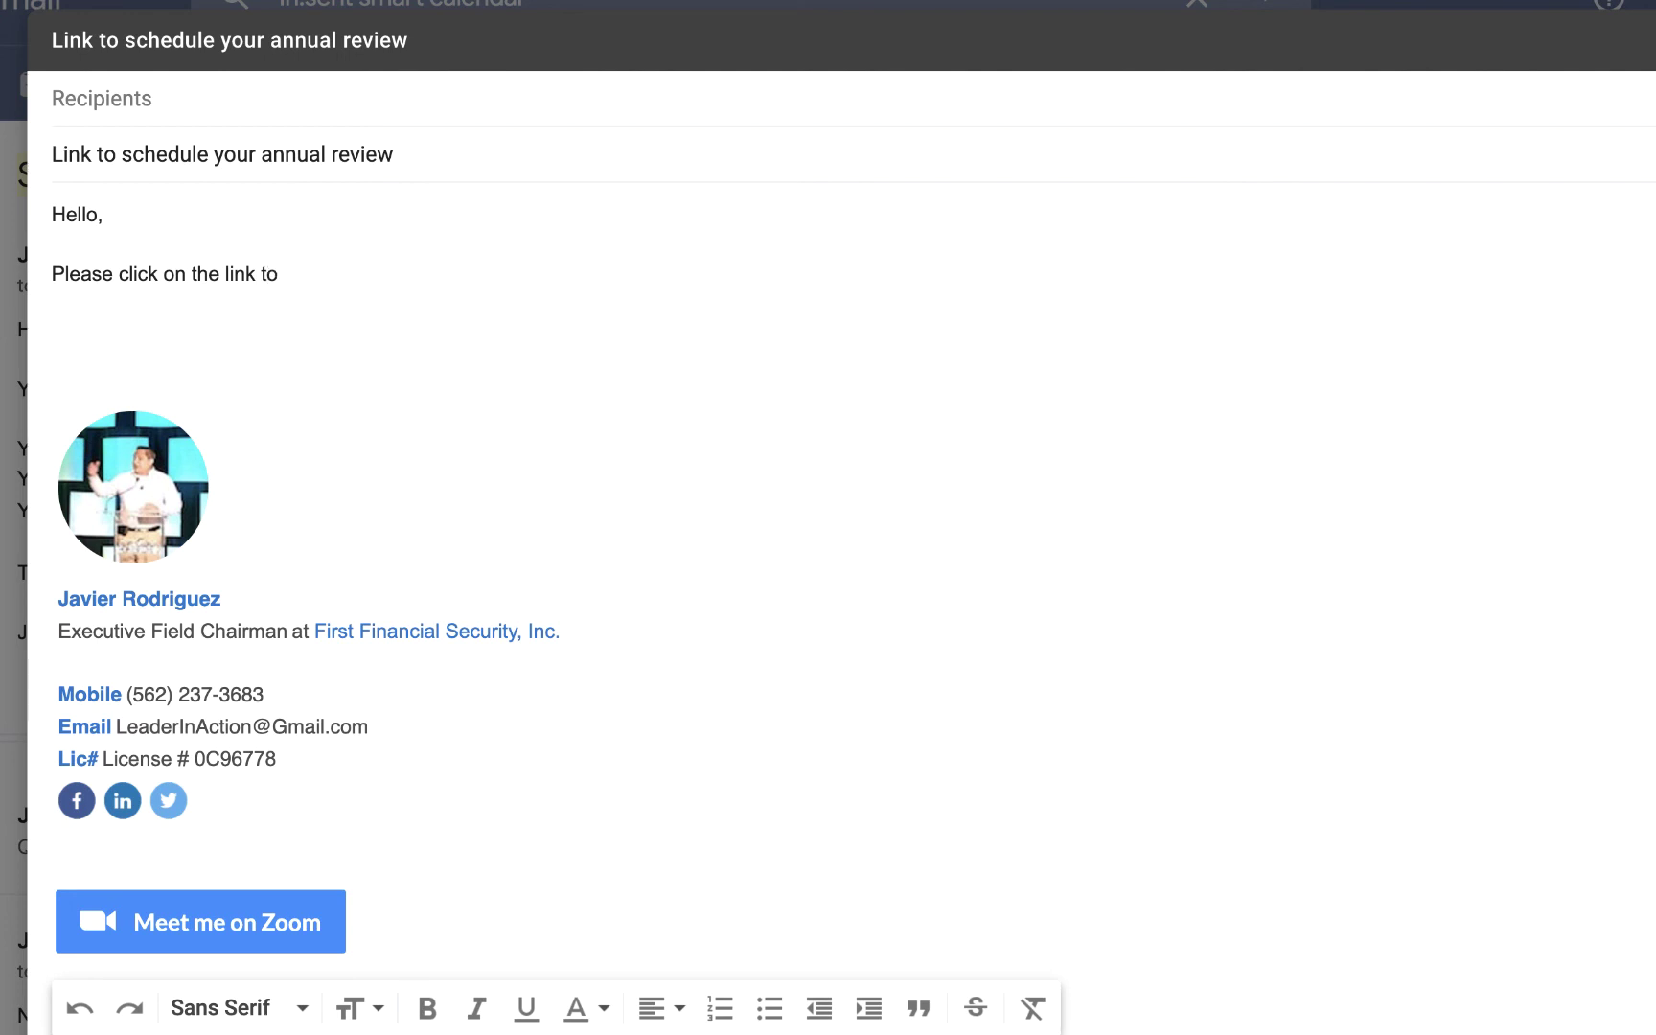
key("BackSpace")
key("BackSpace")
type("o schedule your annual review:")
key("Tab")
type(":")
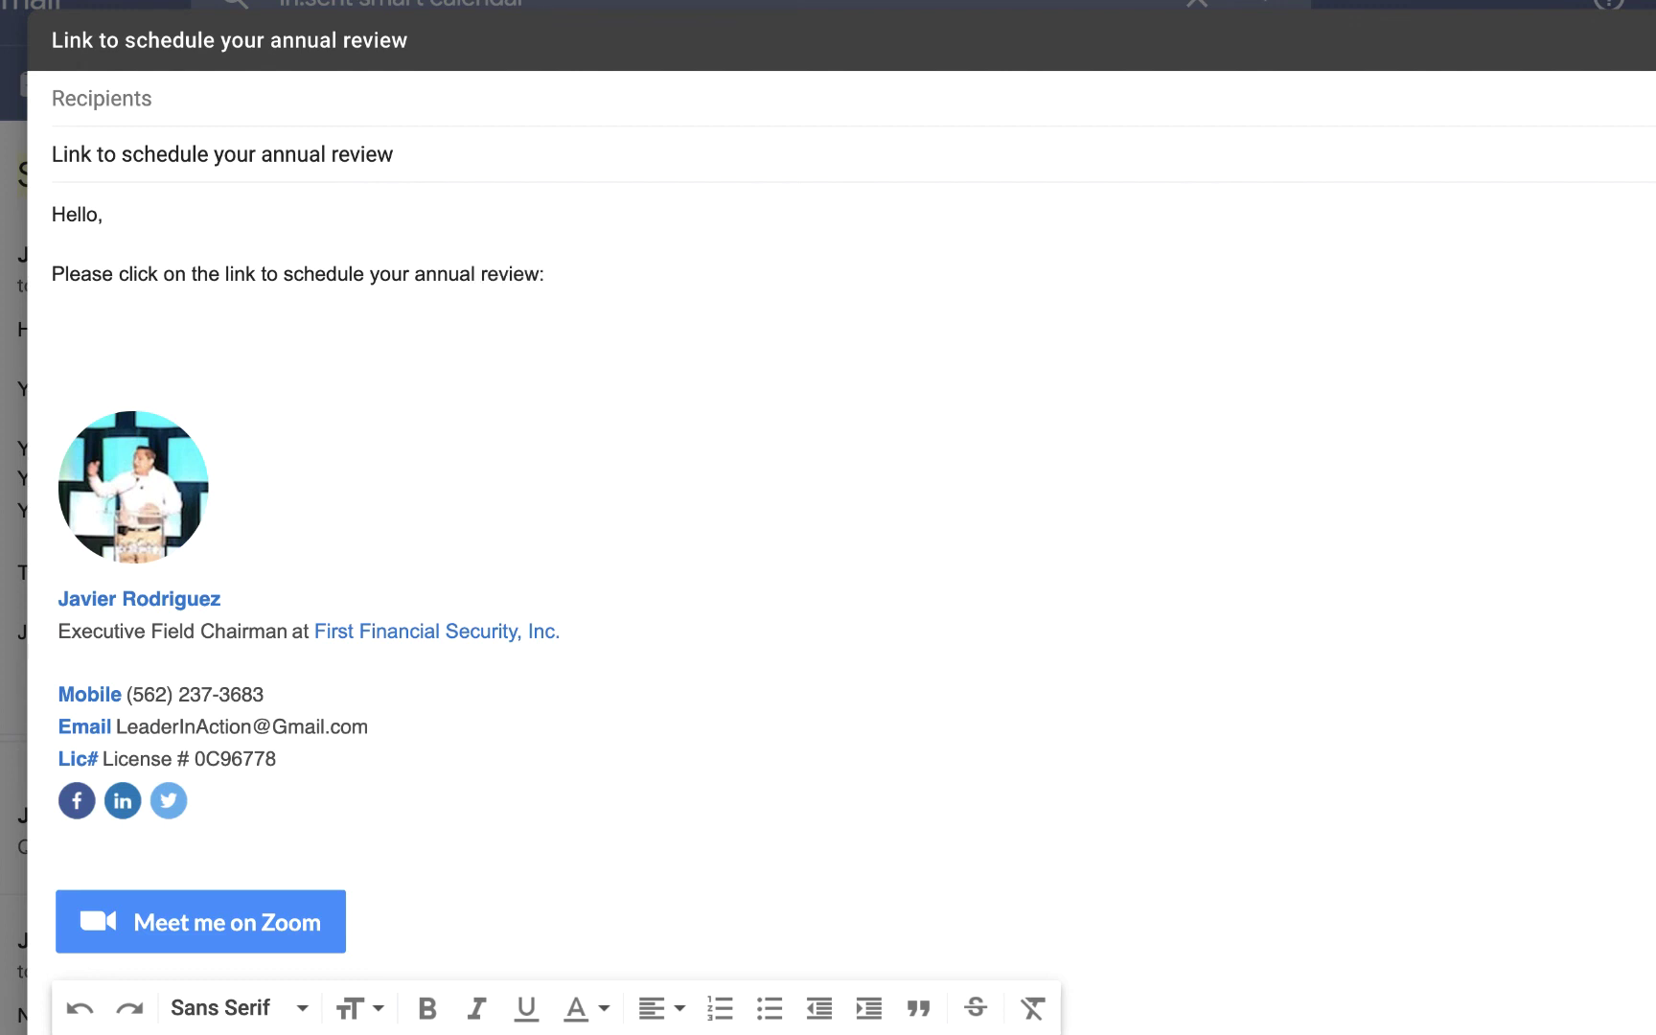
key("ctrl+v")
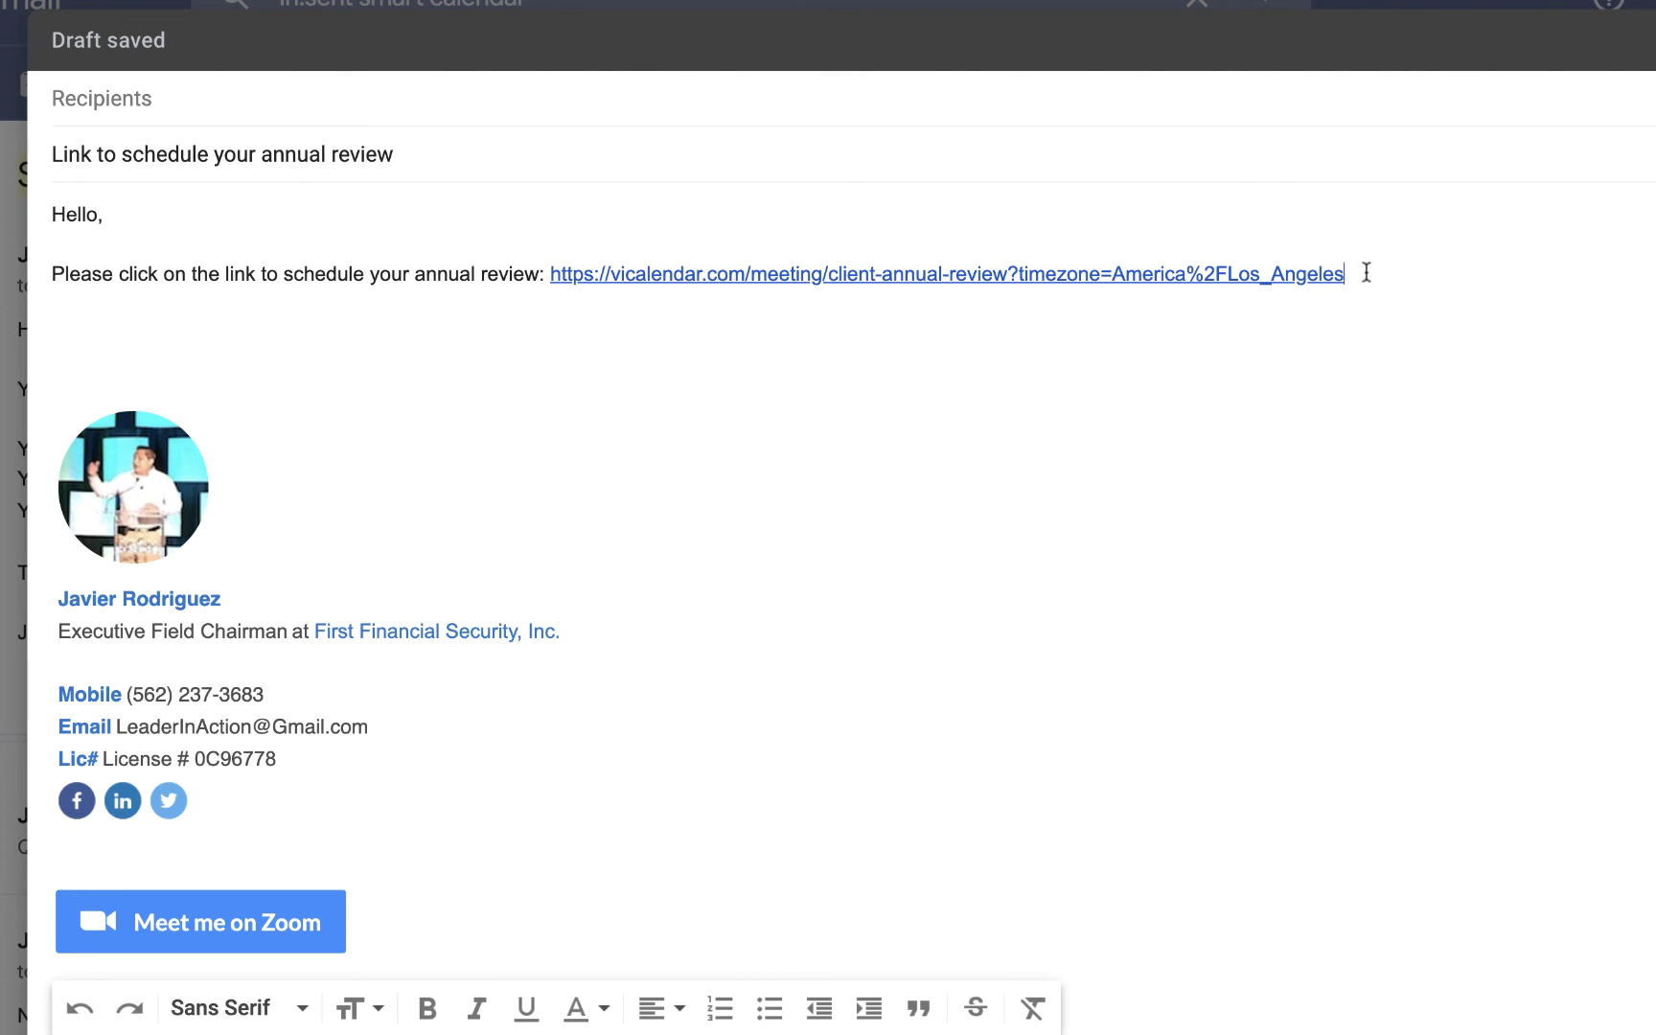
left_click(554, 275, "shift")
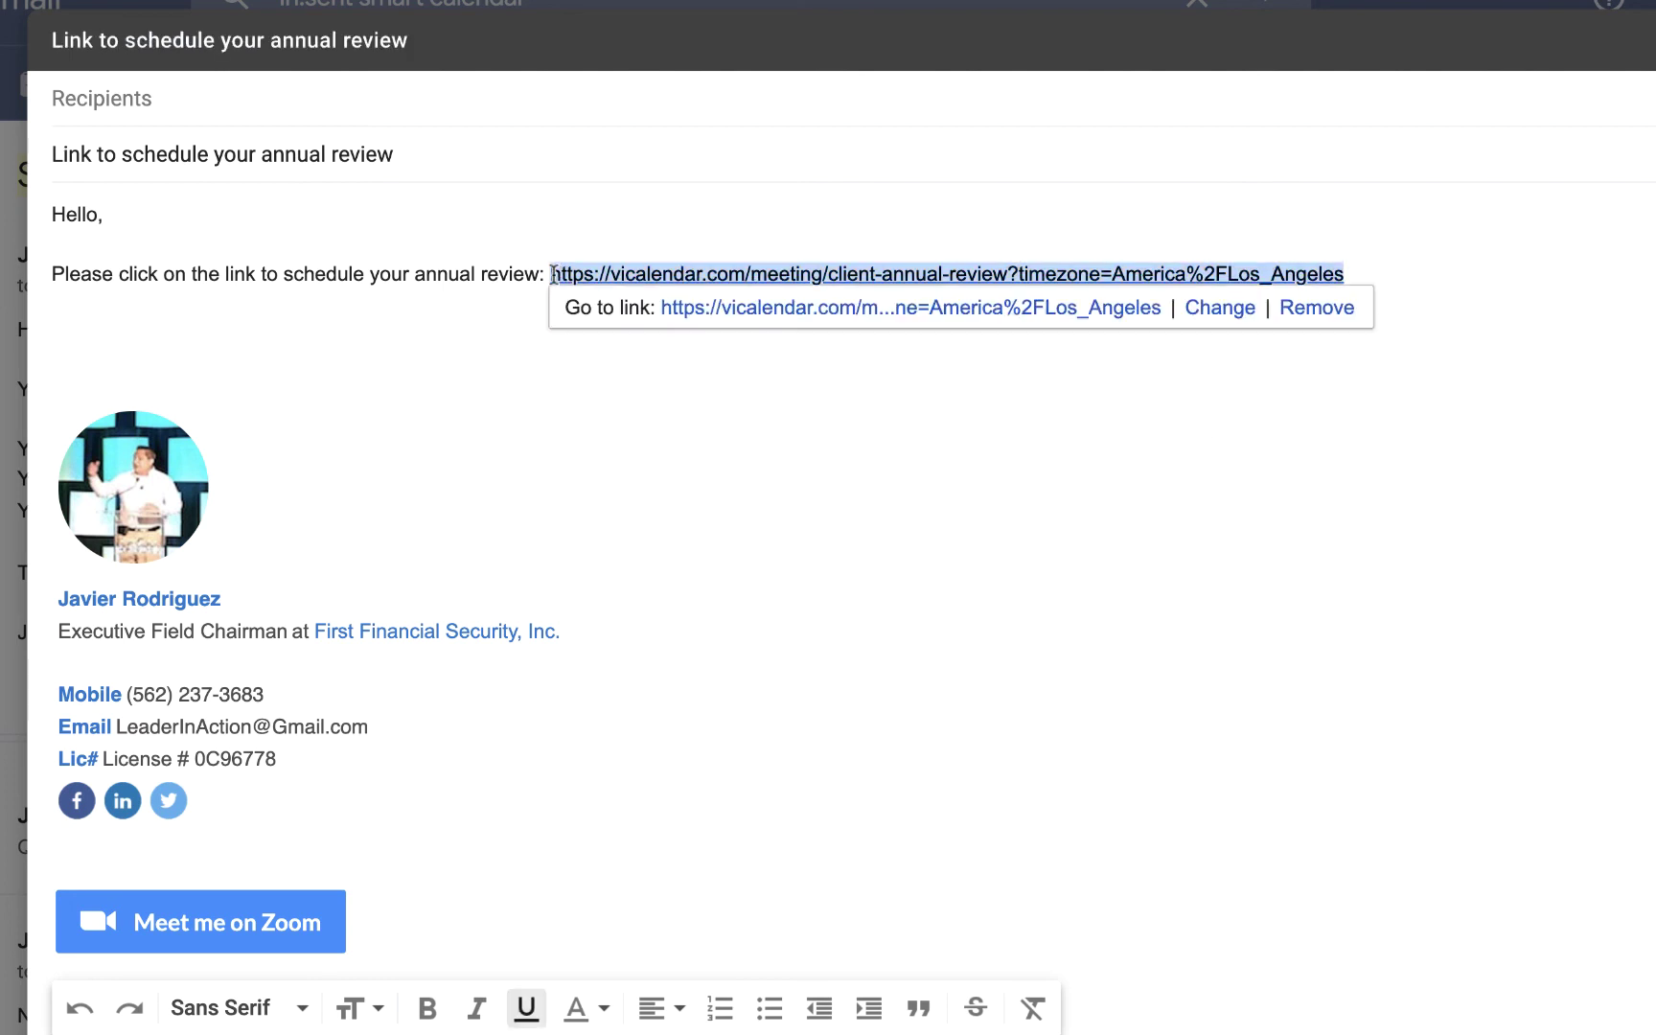
key("BackSpace")
key("BackSpace")
key("BackSpace")
type(".")
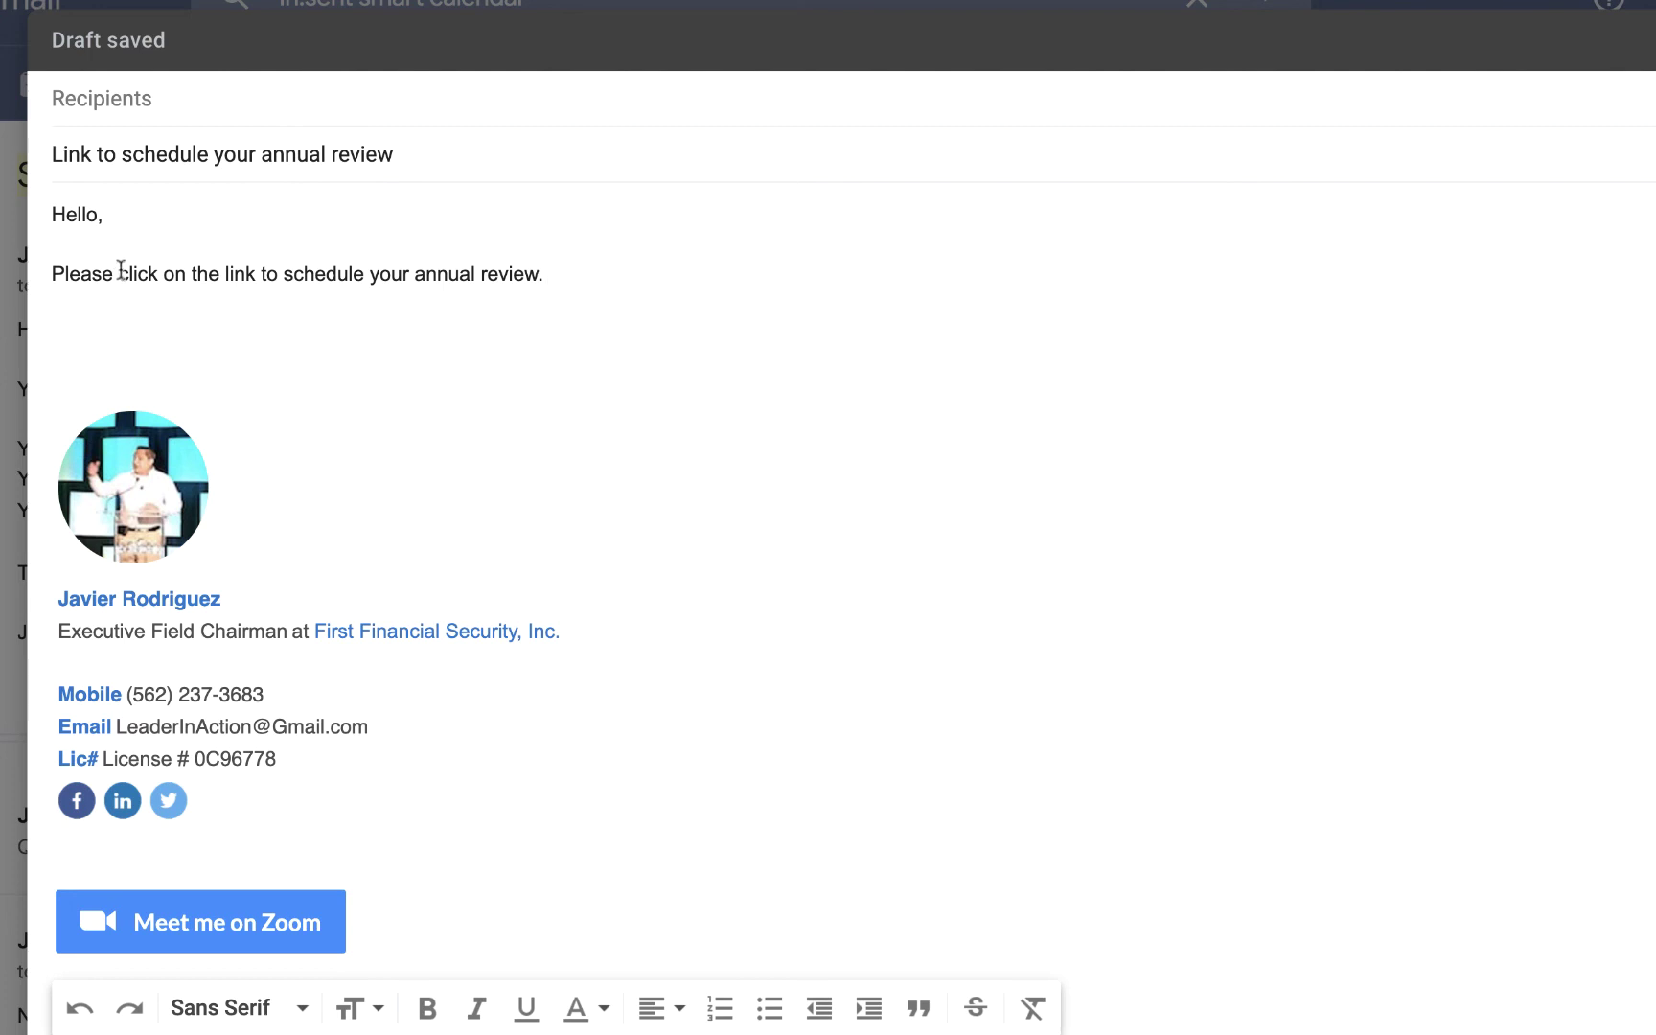
- Reword the sentence to 'Please CLICK HERE to schedule your annual review.'
left_click_drag(119, 274, 157, 275)
type("CLICK HERE")
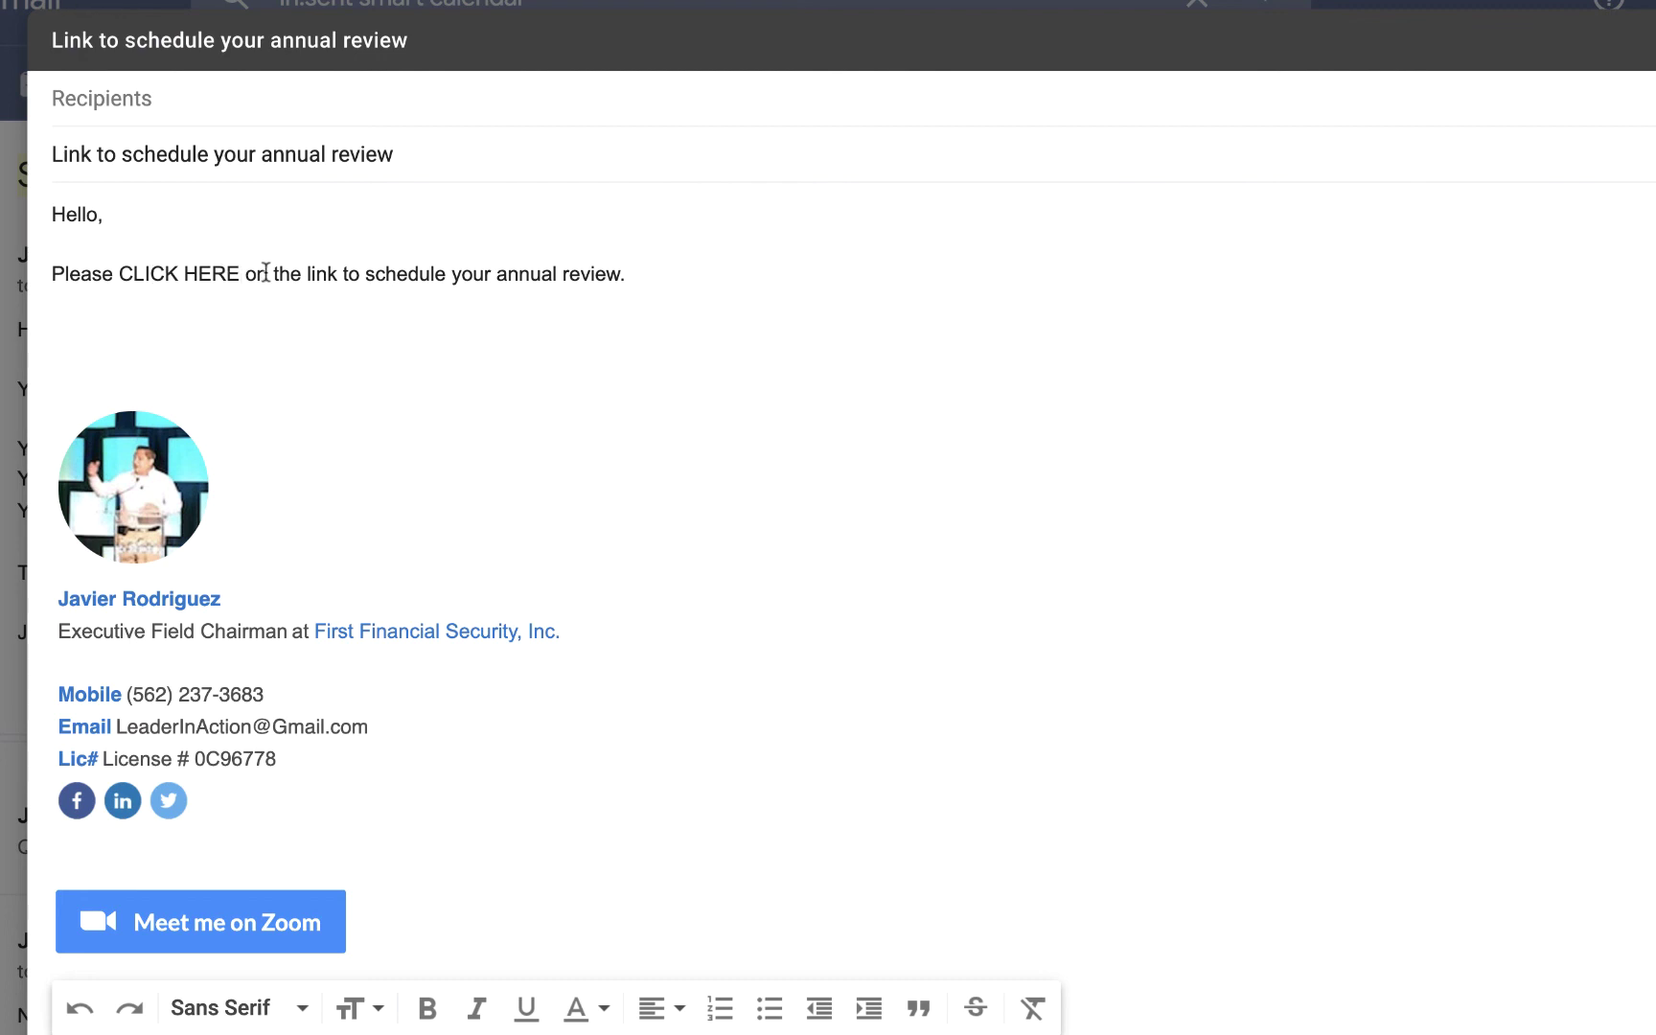
left_click_drag(341, 276, 247, 265)
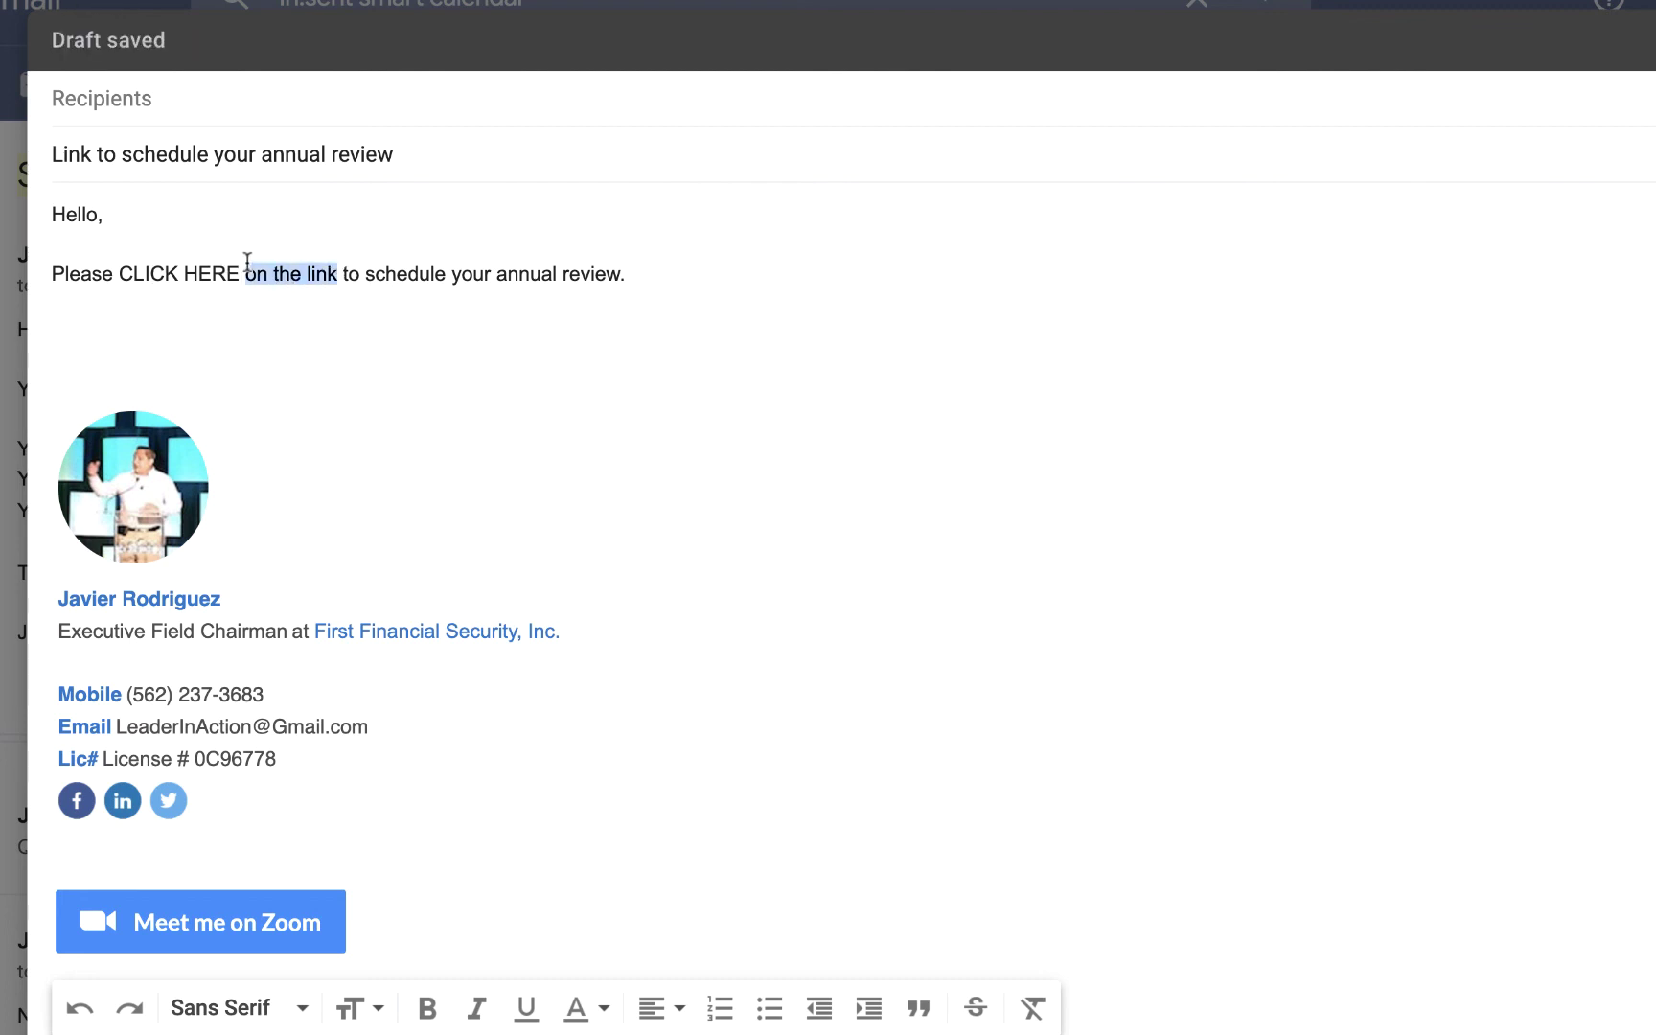
key("BackSpace")
key("BackSpace")
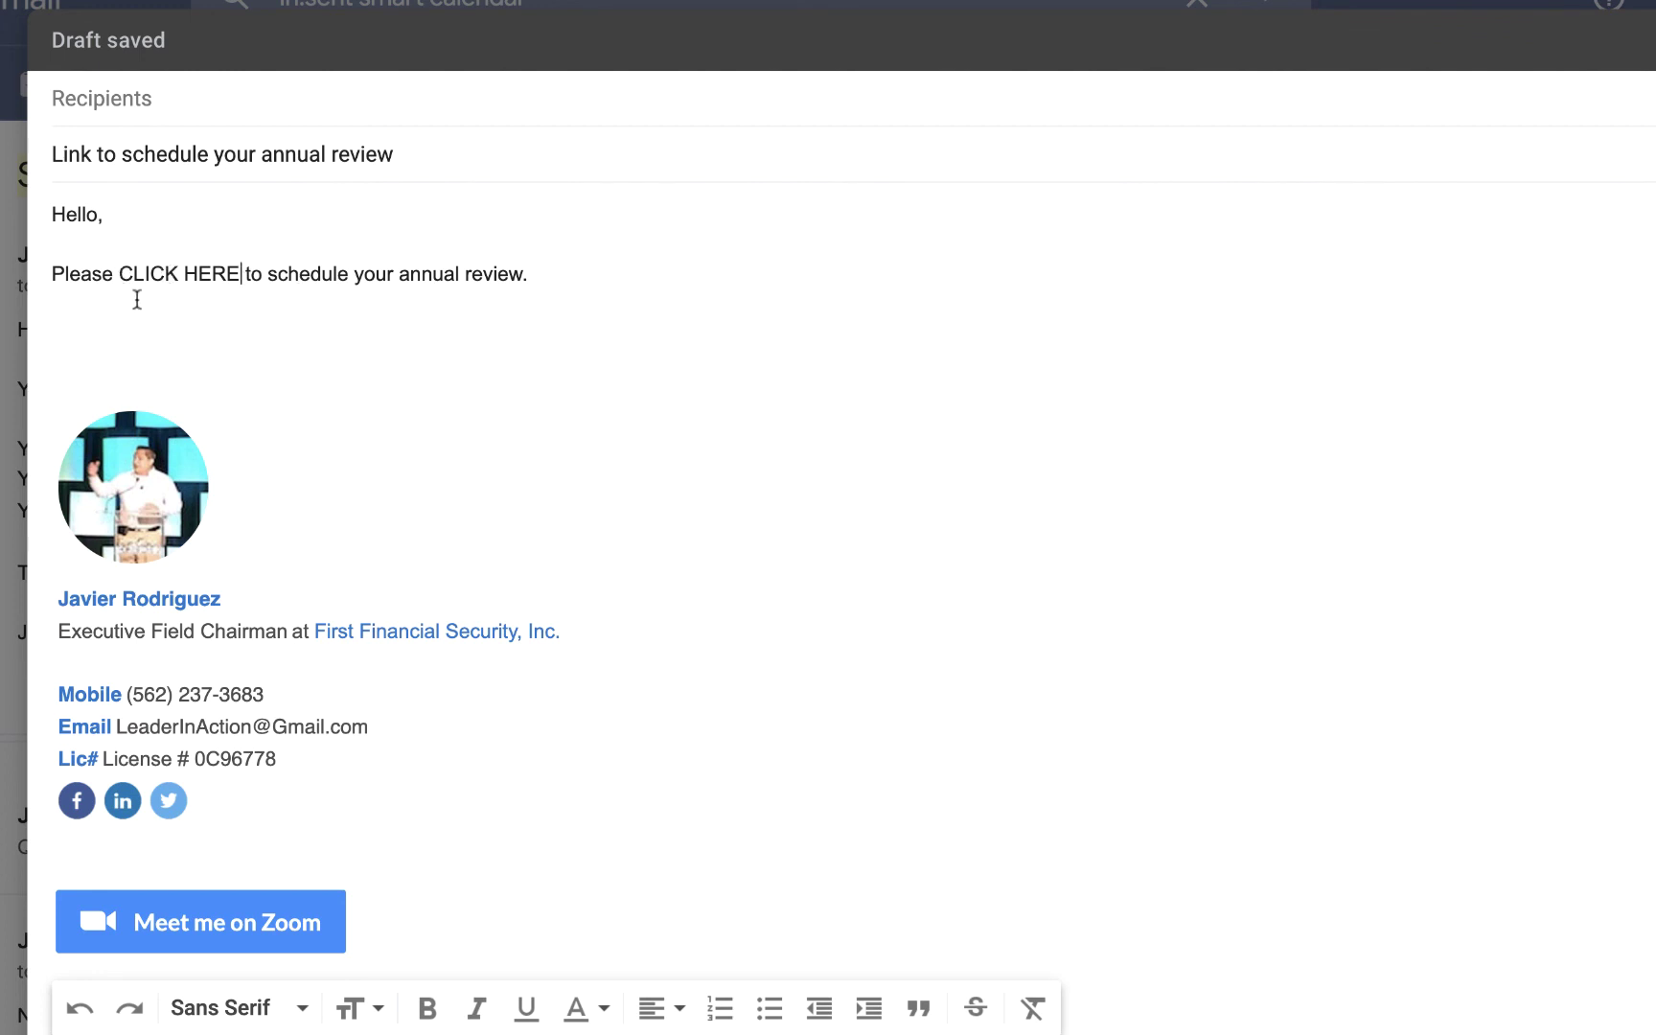
- Add a 'Thank you,' closing with the sender's first name beneath it
left_click(558, 273)
key("Return")
key("Return")
type("Thank you,")
key("Return")
type("Javier")
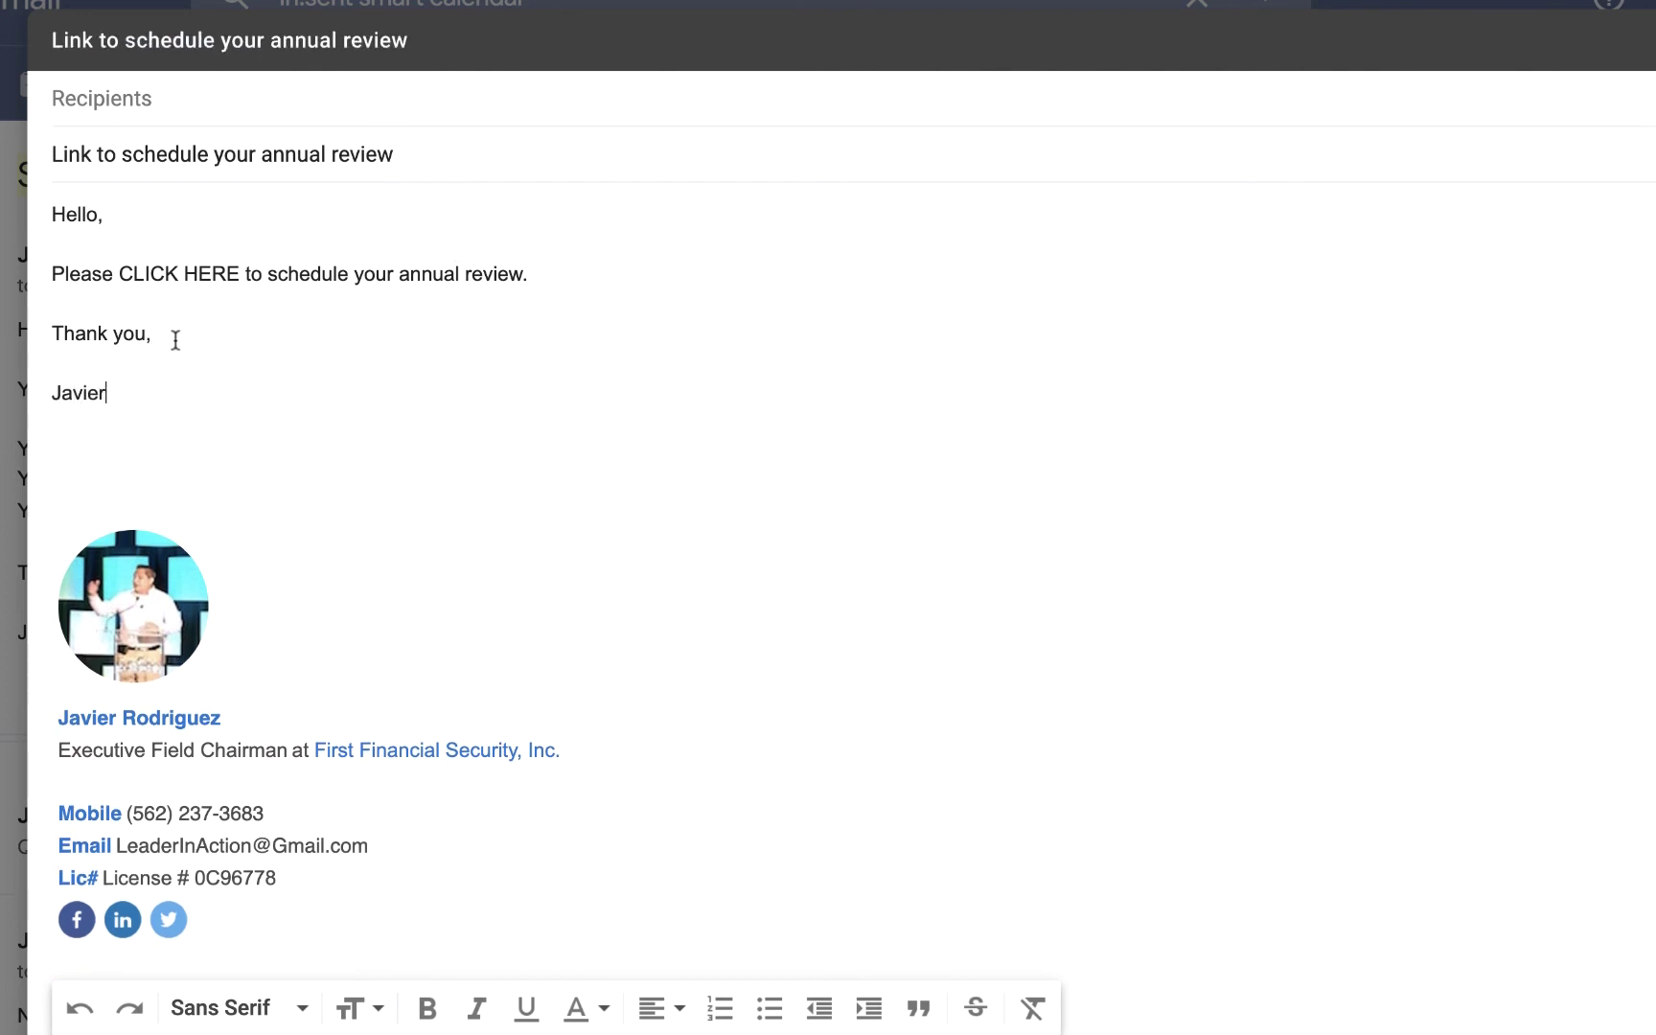
left_click_drag(121, 271, 238, 277)
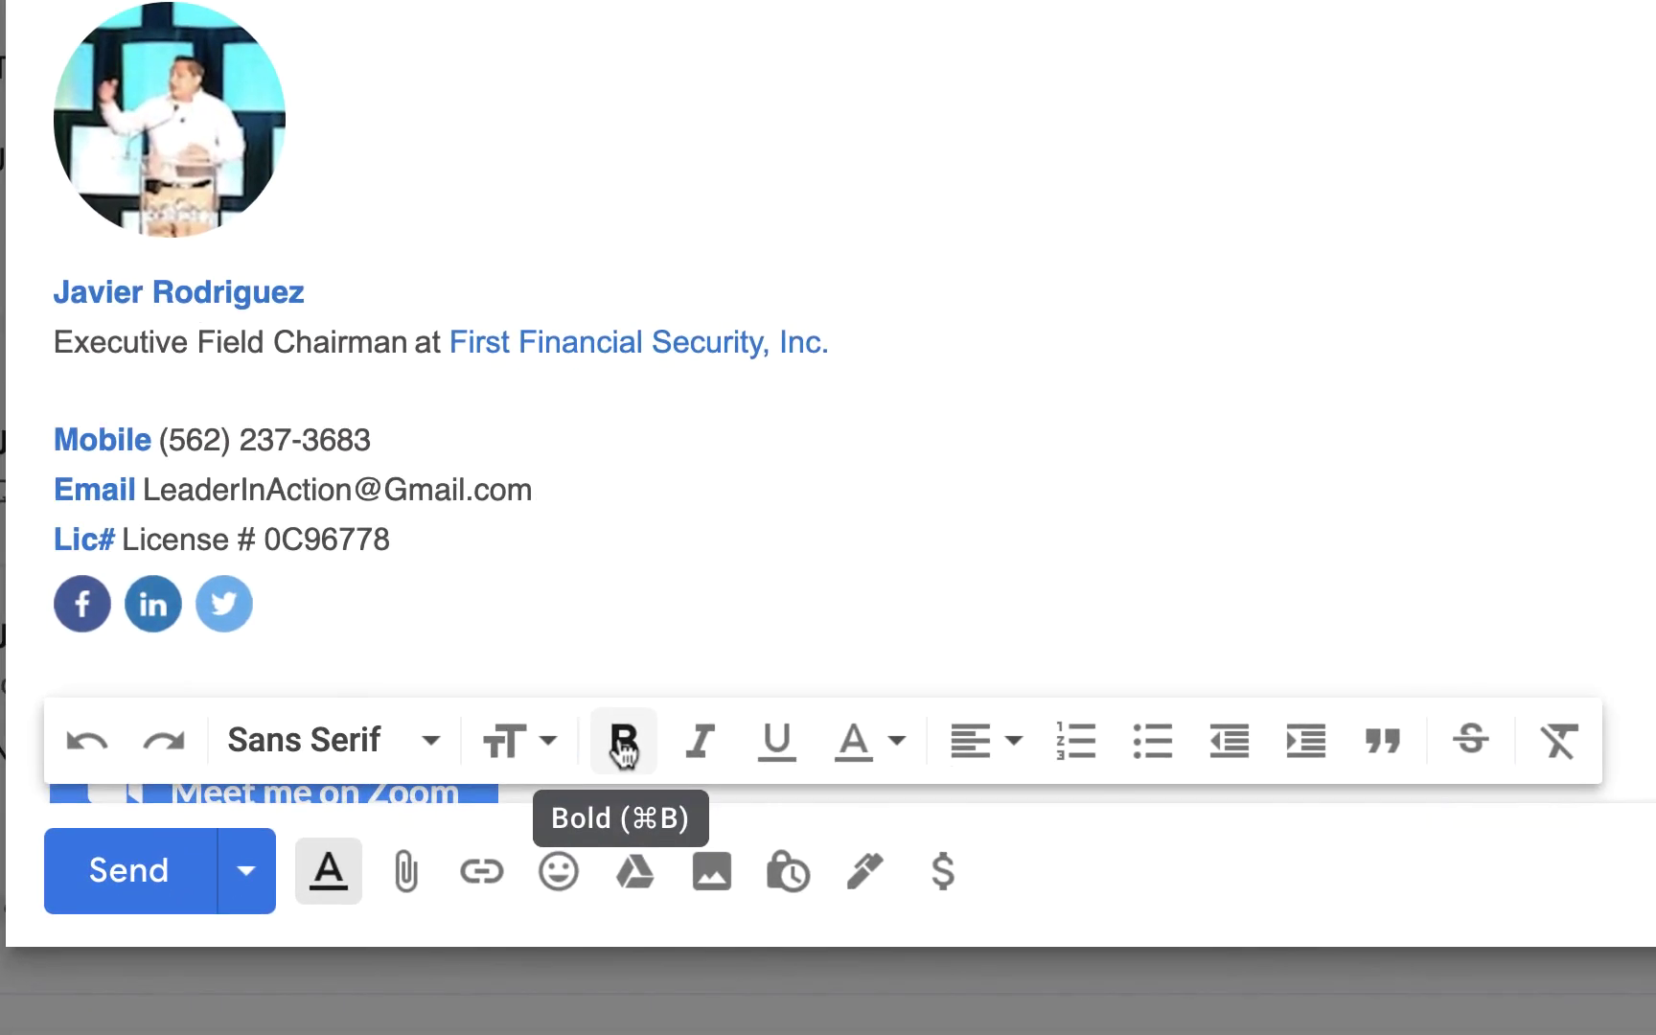
- Bold CLICK HERE and link it to the Client Annual Review booking page URL
left_click(624, 751)
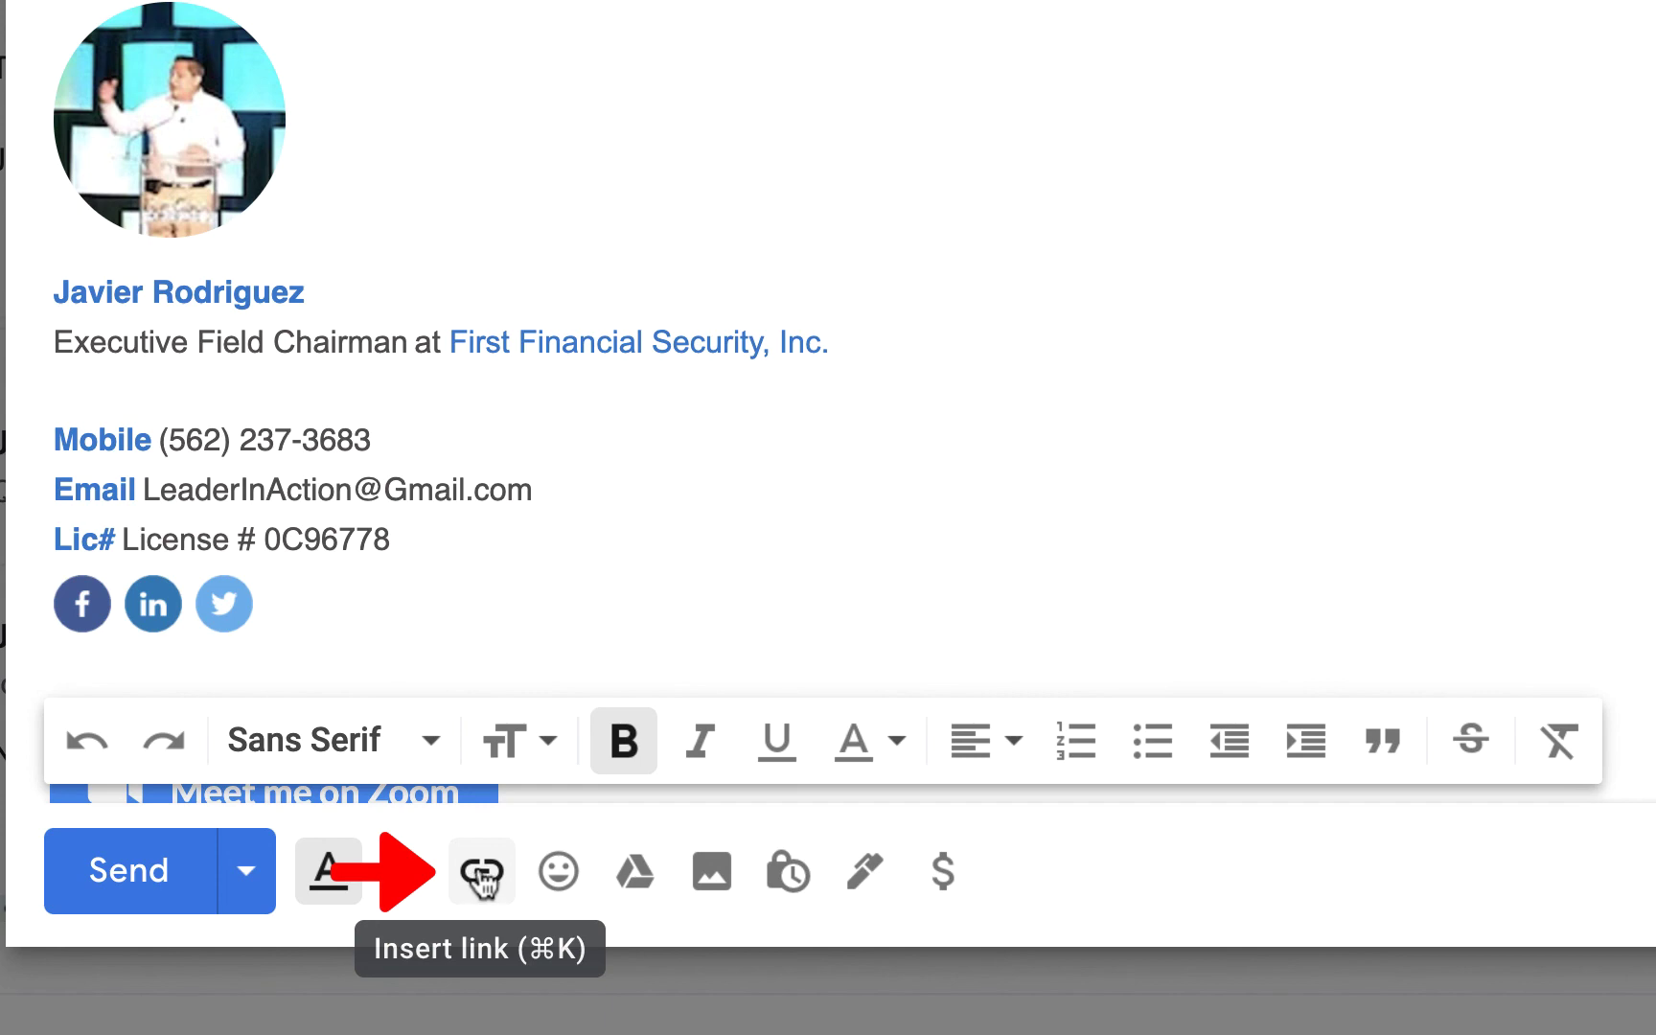
left_click(483, 872)
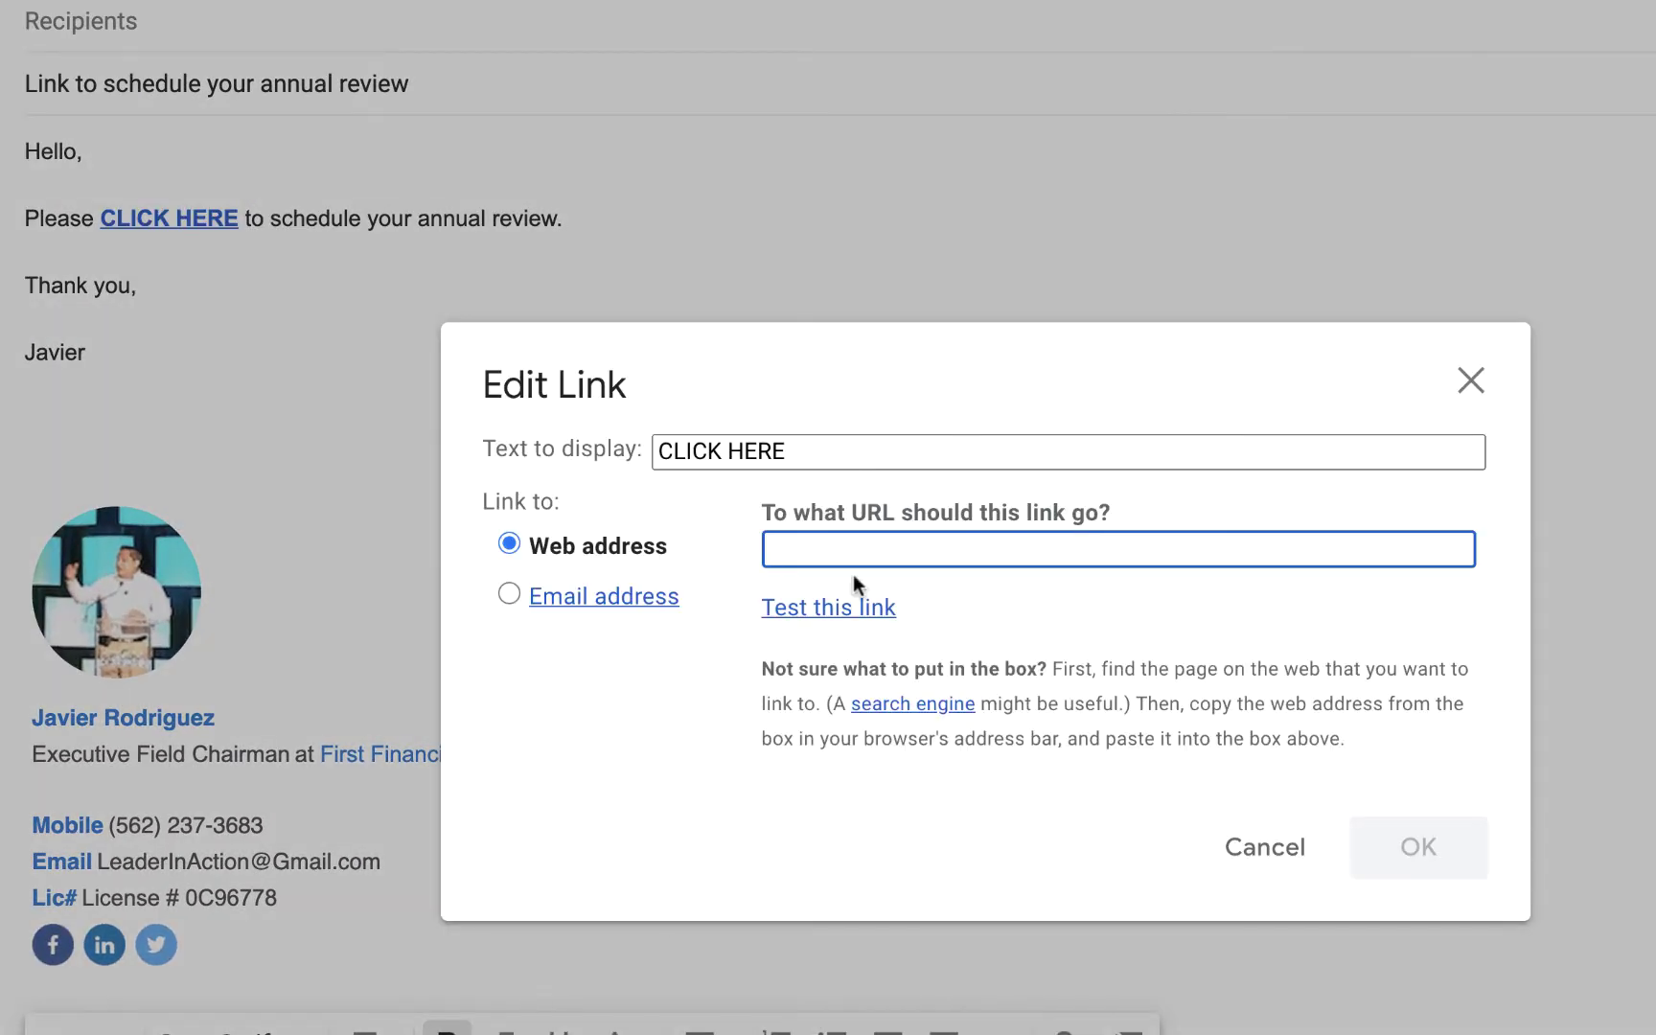
key("super+v")
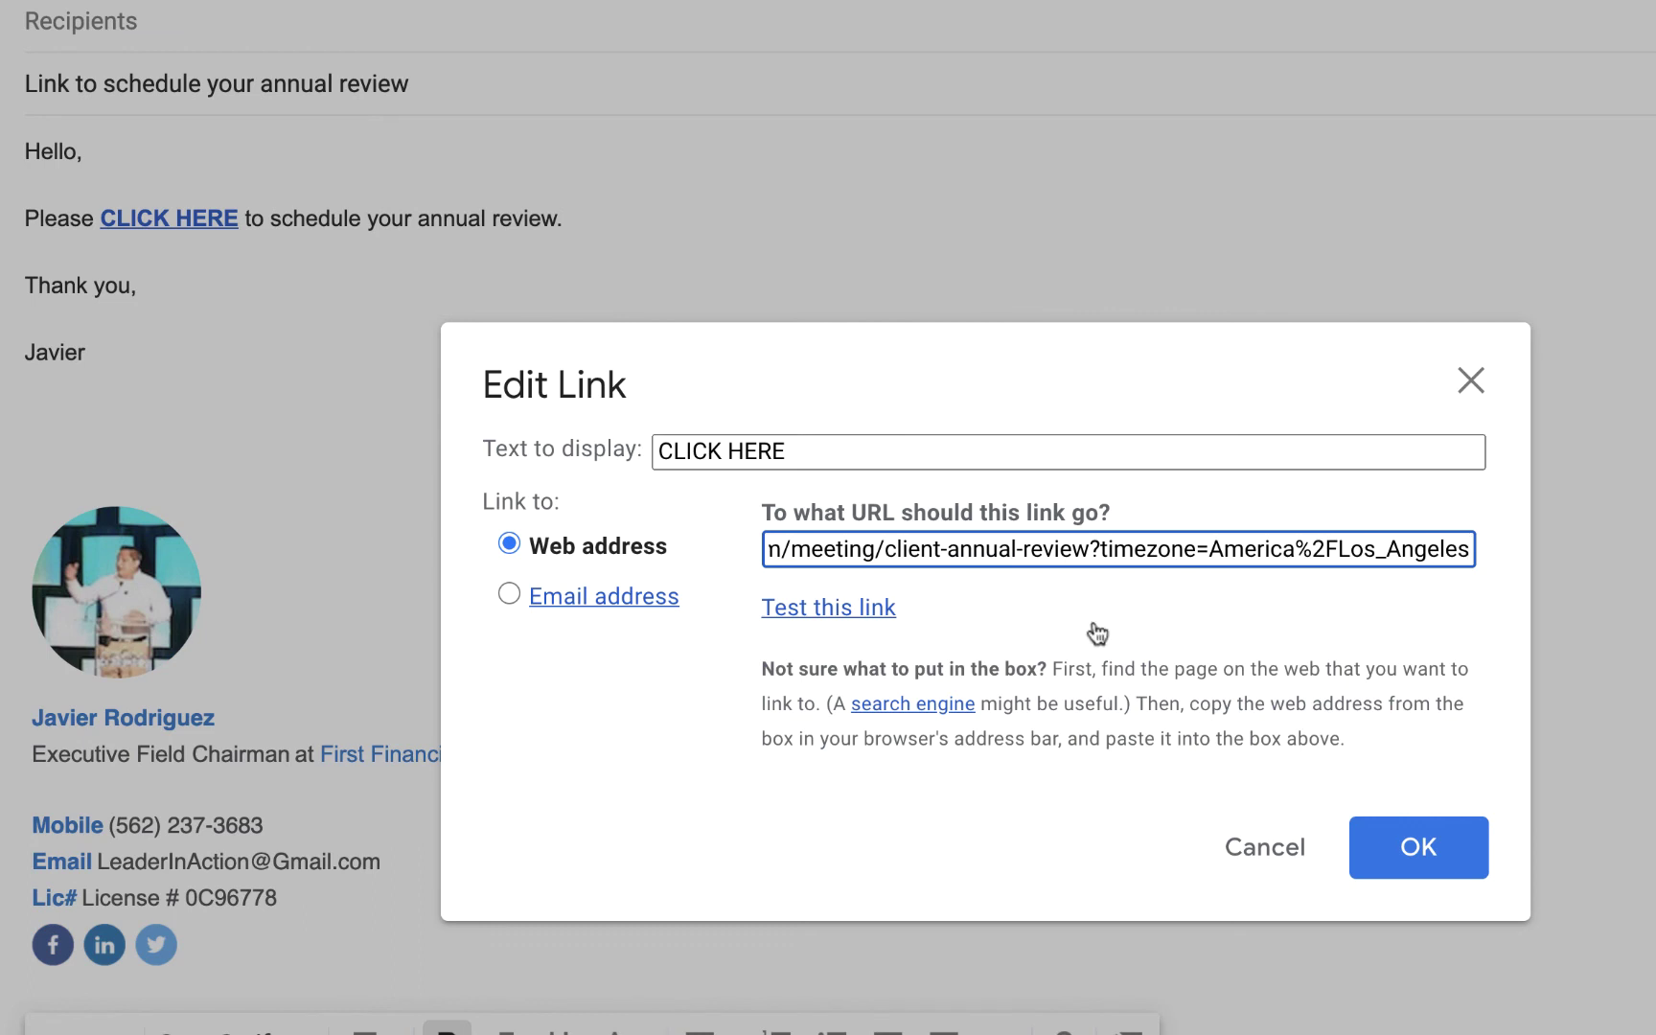
left_click(1433, 858)
left_click(920, 591)
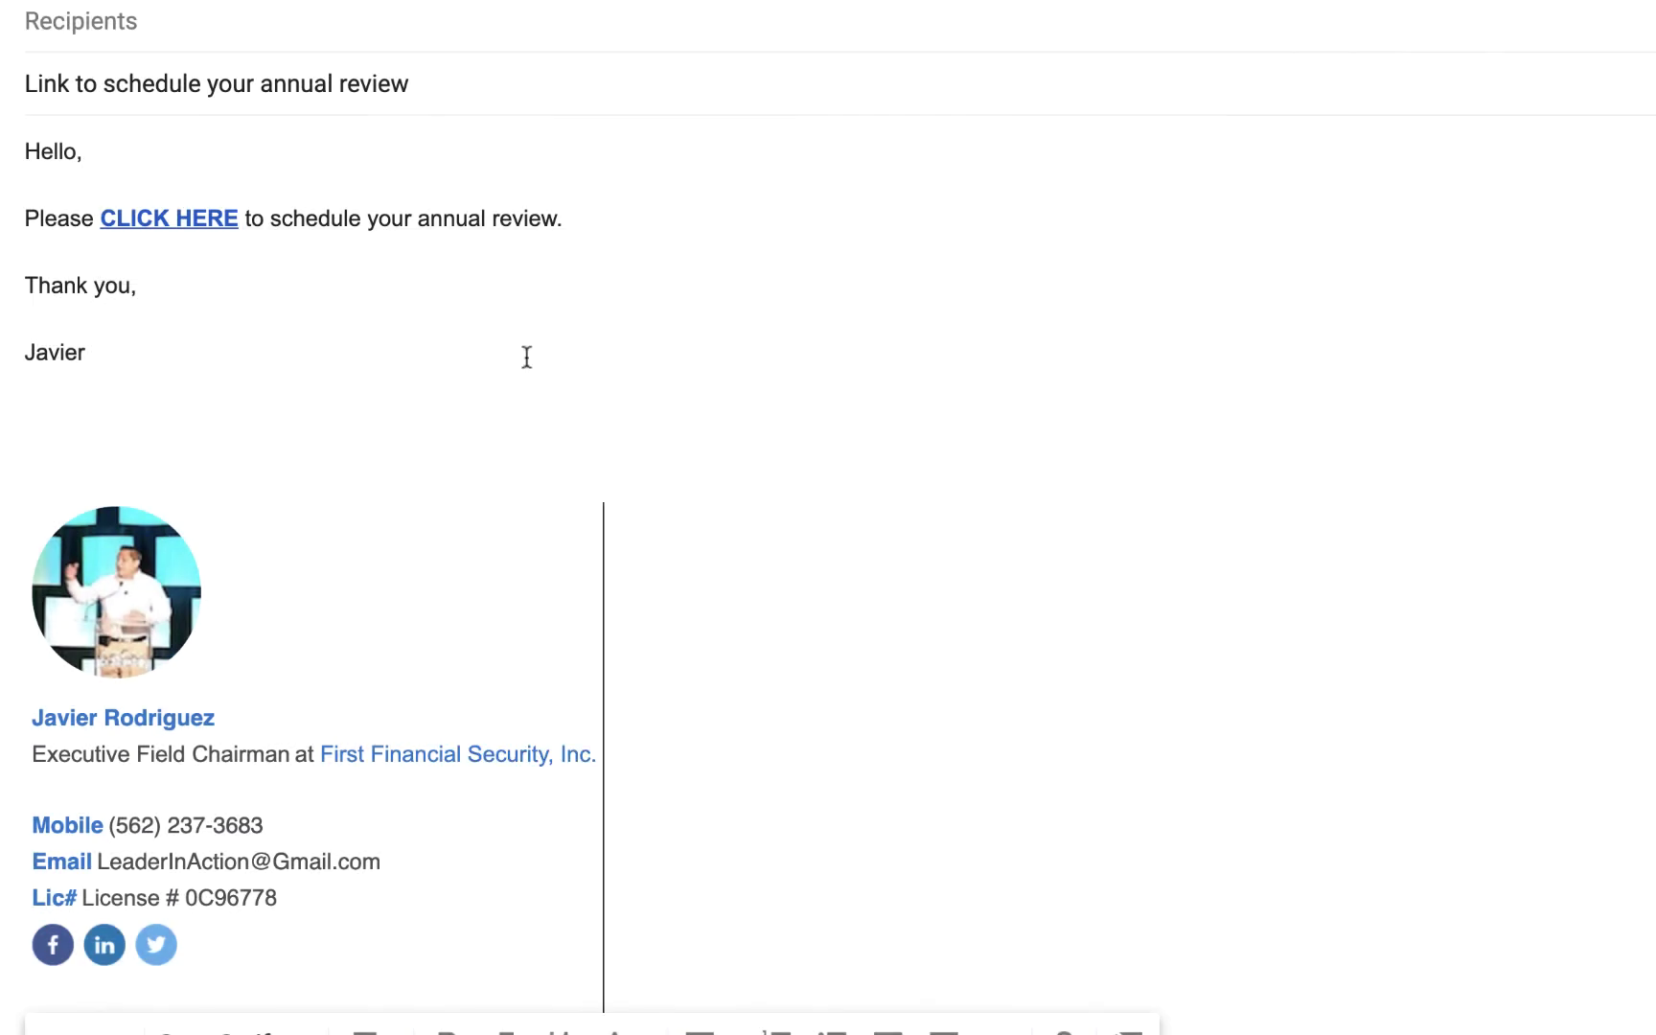
left_click(219, 279)
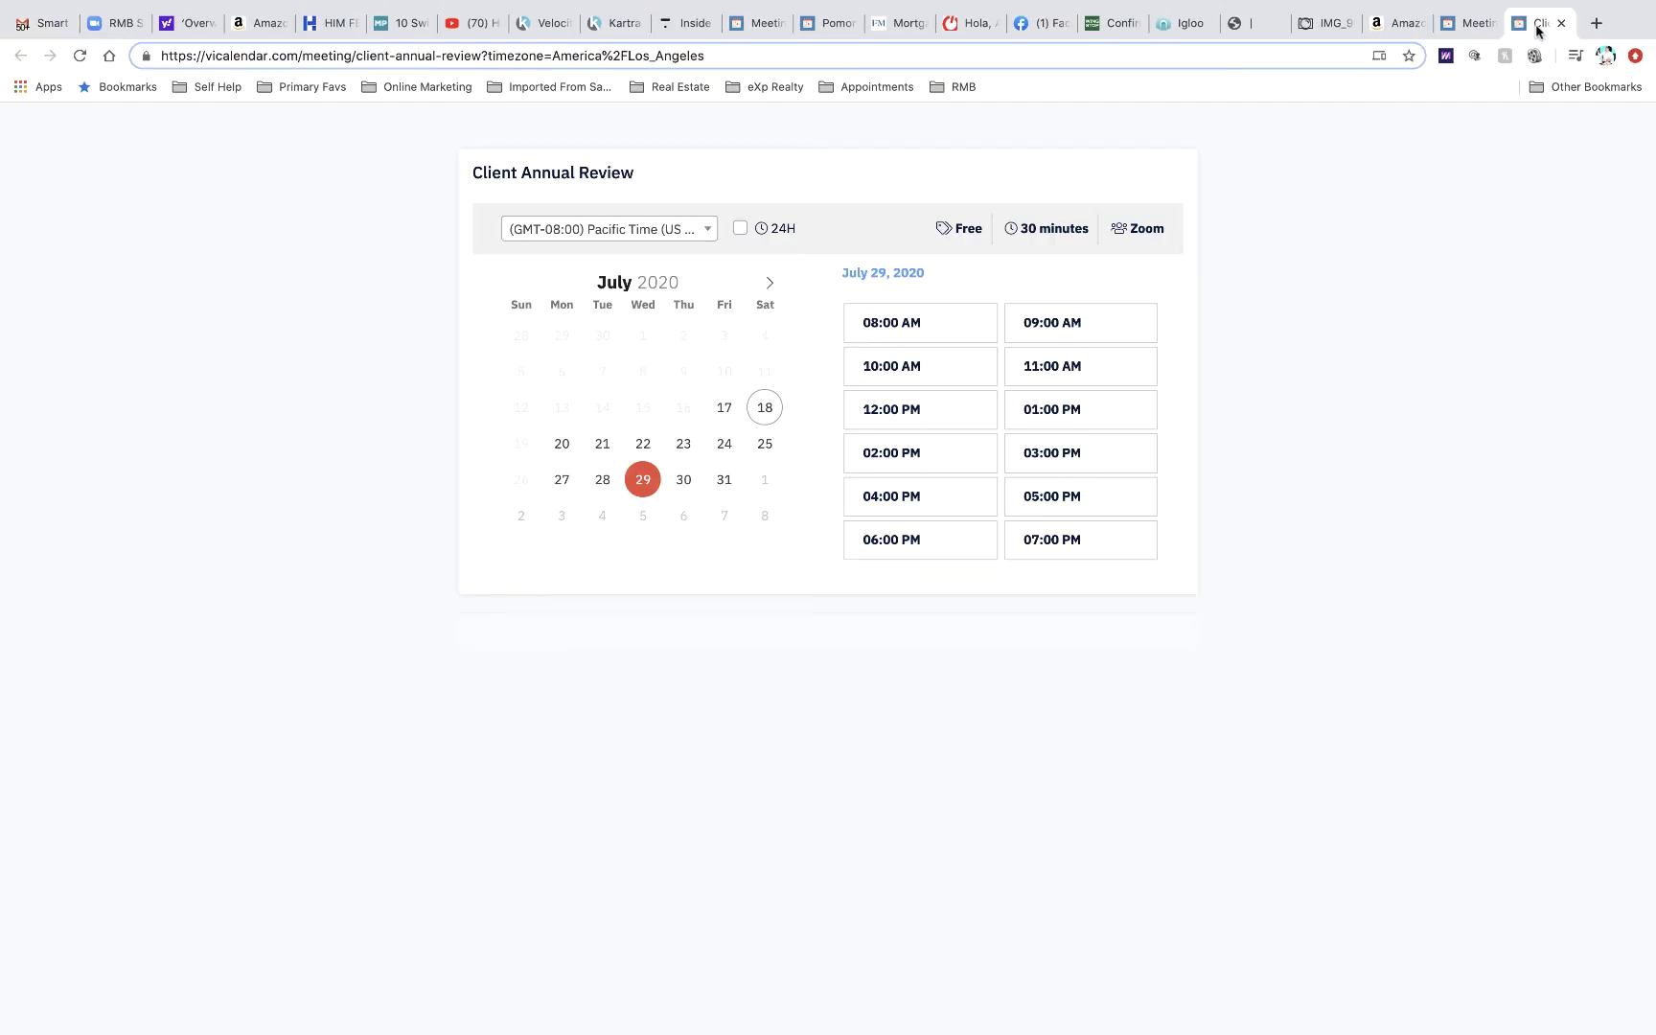
- Open the public booking page from the calendar editor, select its URL, and return to settings
left_click(1459, 34)
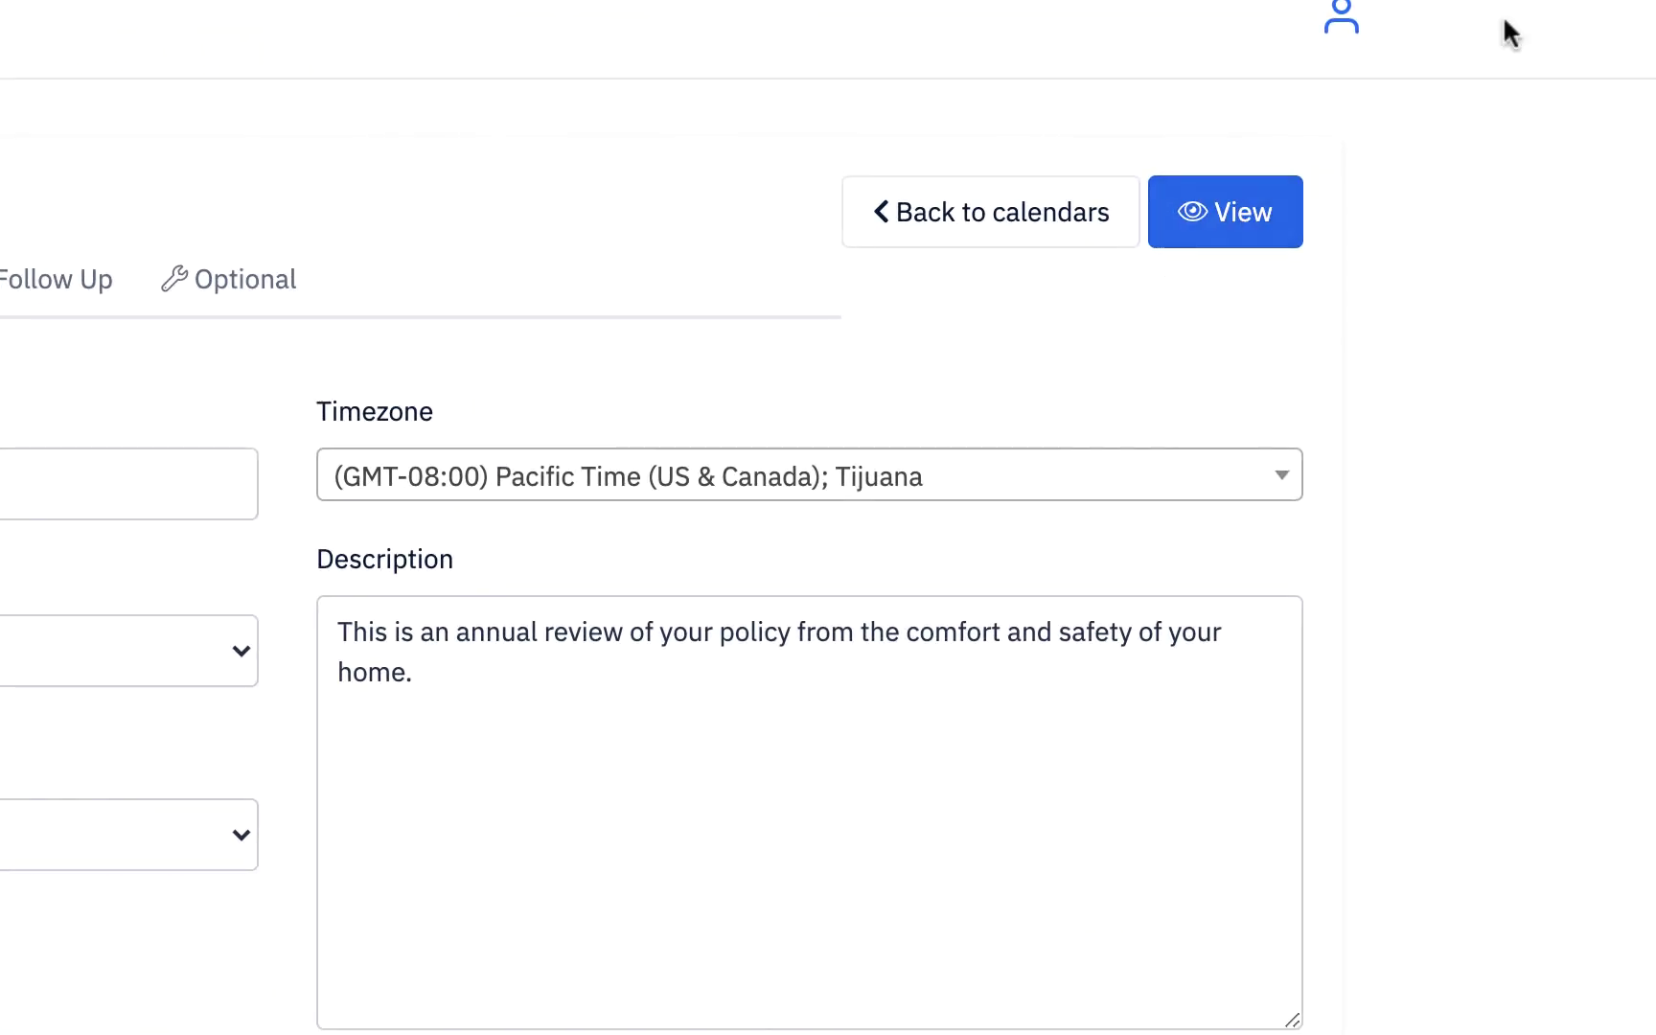
left_click(1225, 212)
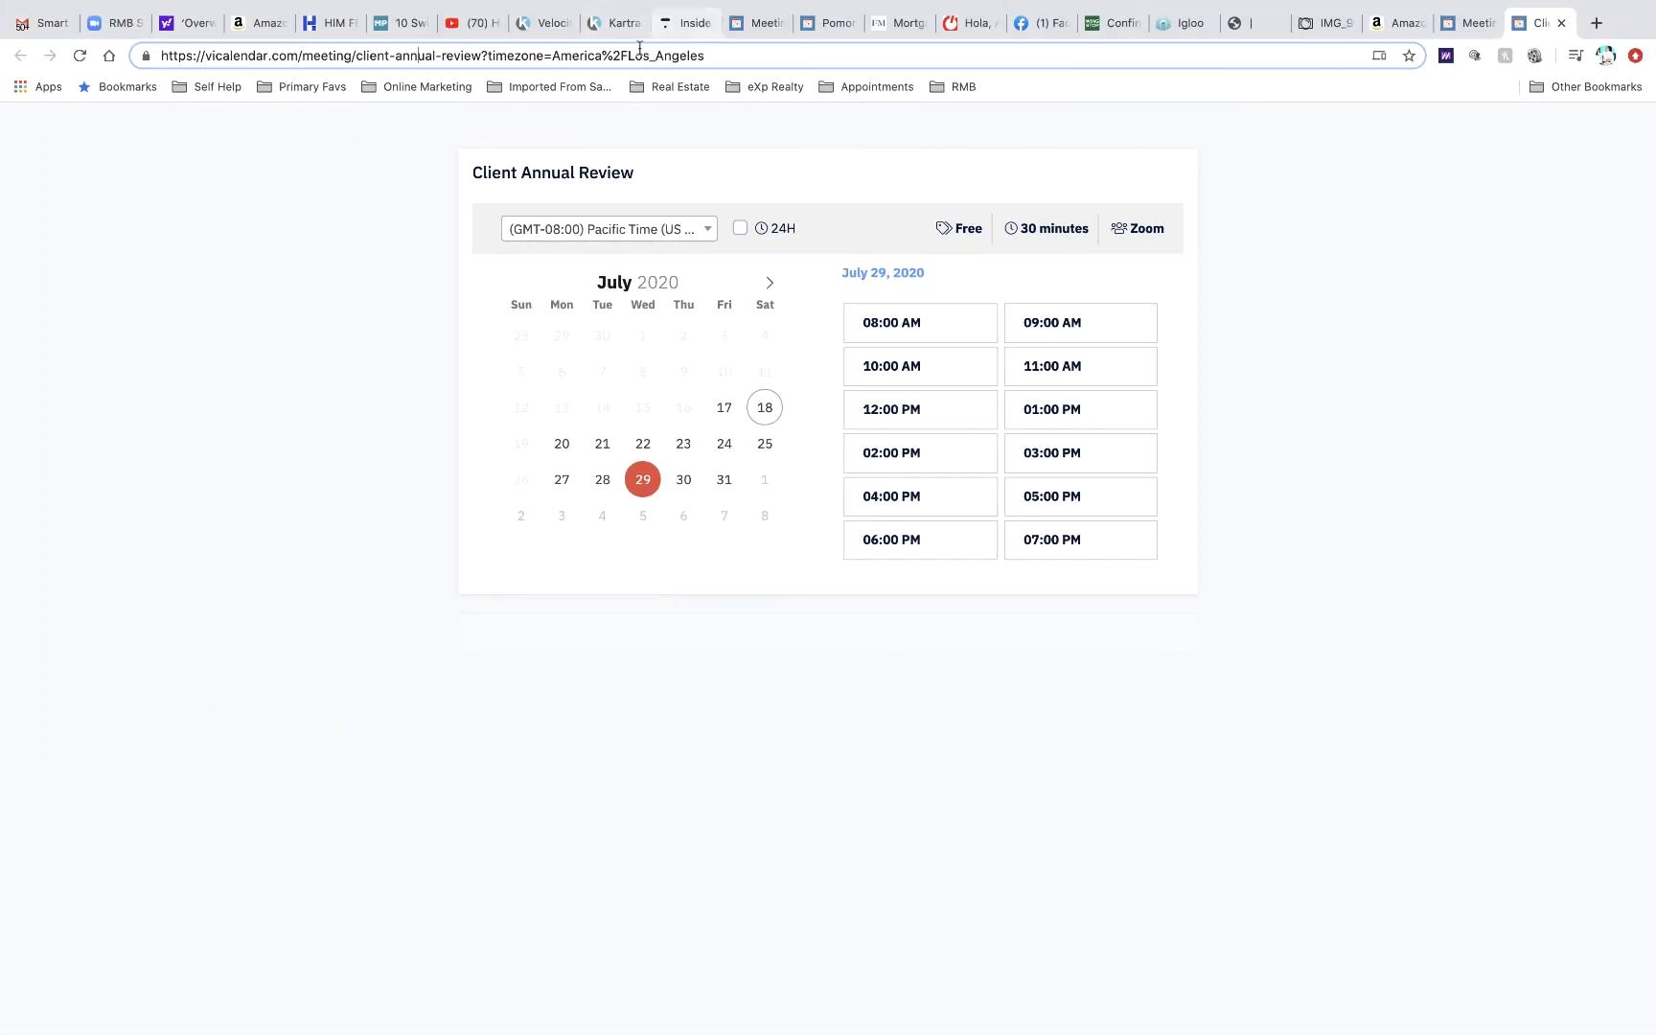
triple_click(633, 56)
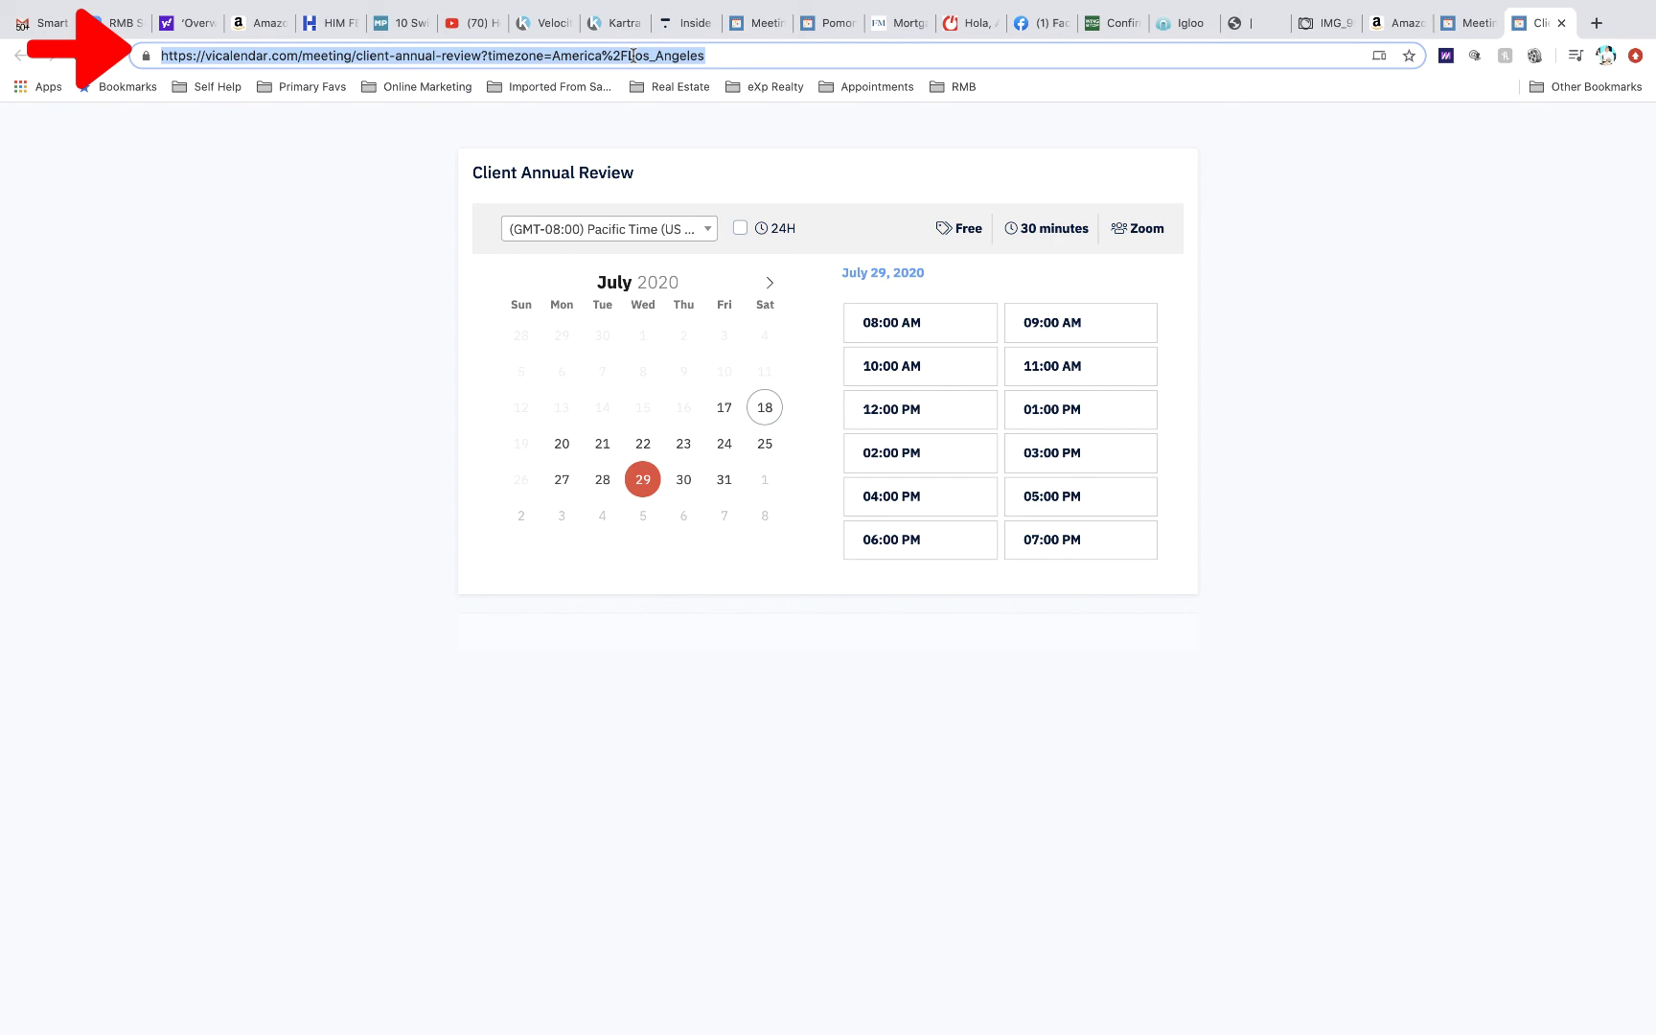
left_click(1458, 25)
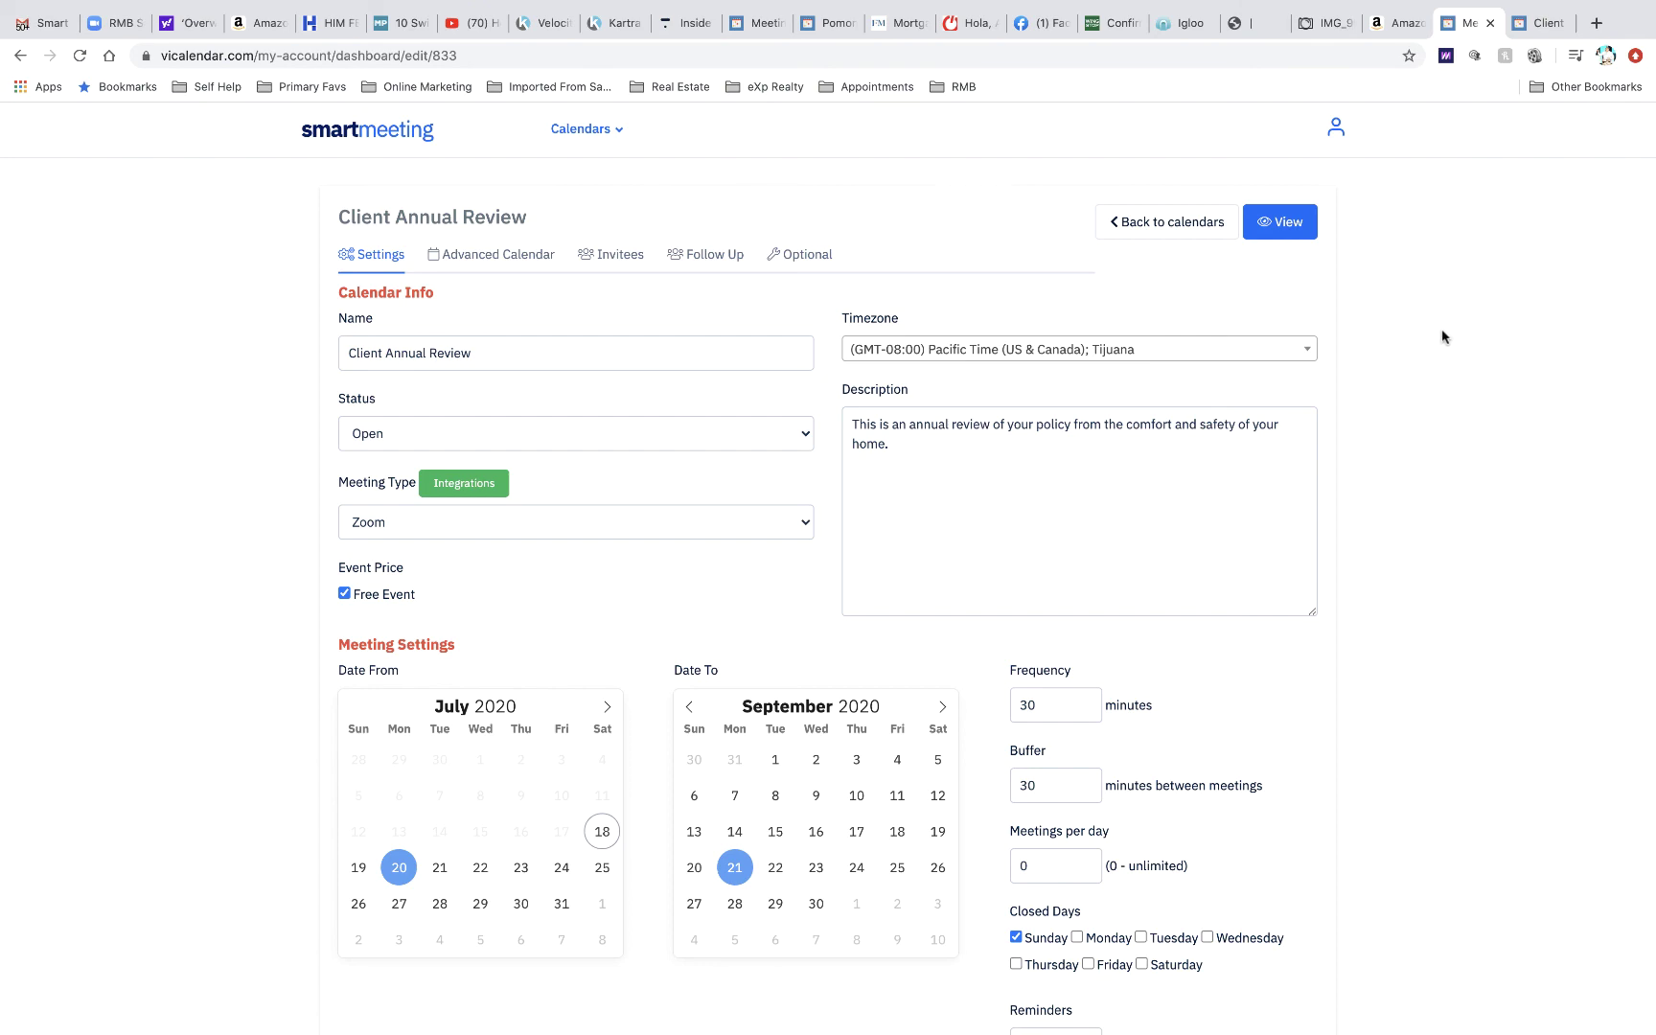
- Return to the calendars list, then open and close the Add Calendar dialog without creating one
left_click(1140, 224)
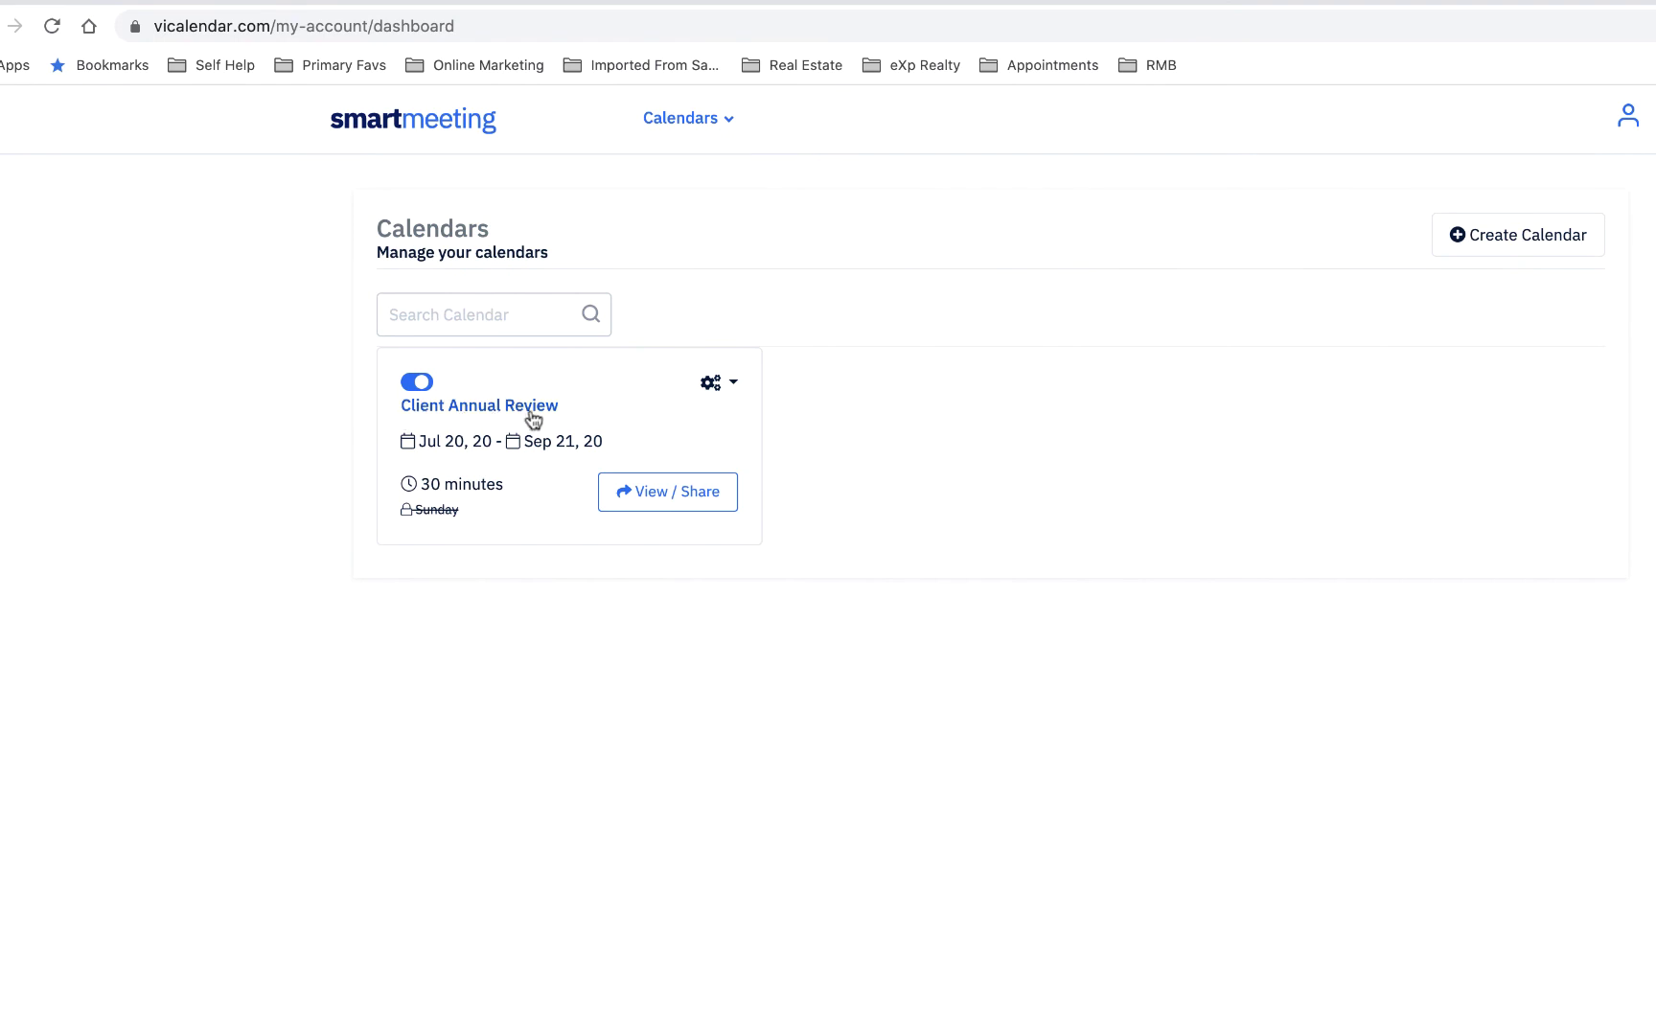
left_click(1516, 235)
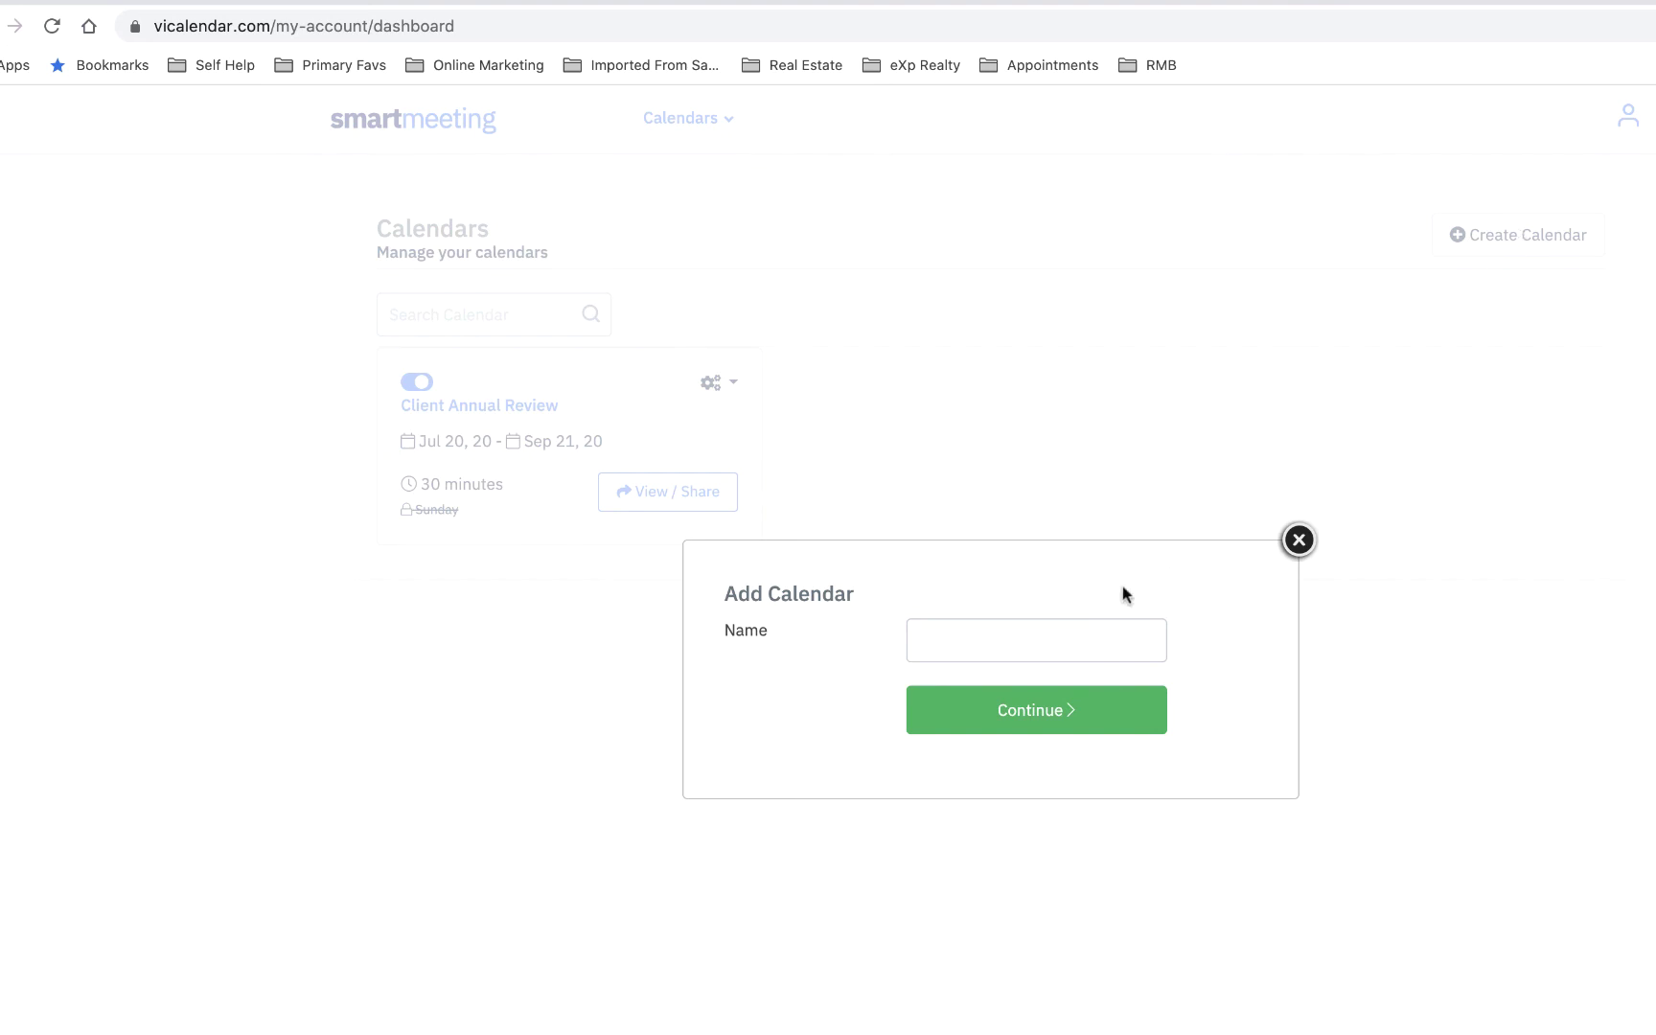
left_click(1073, 639)
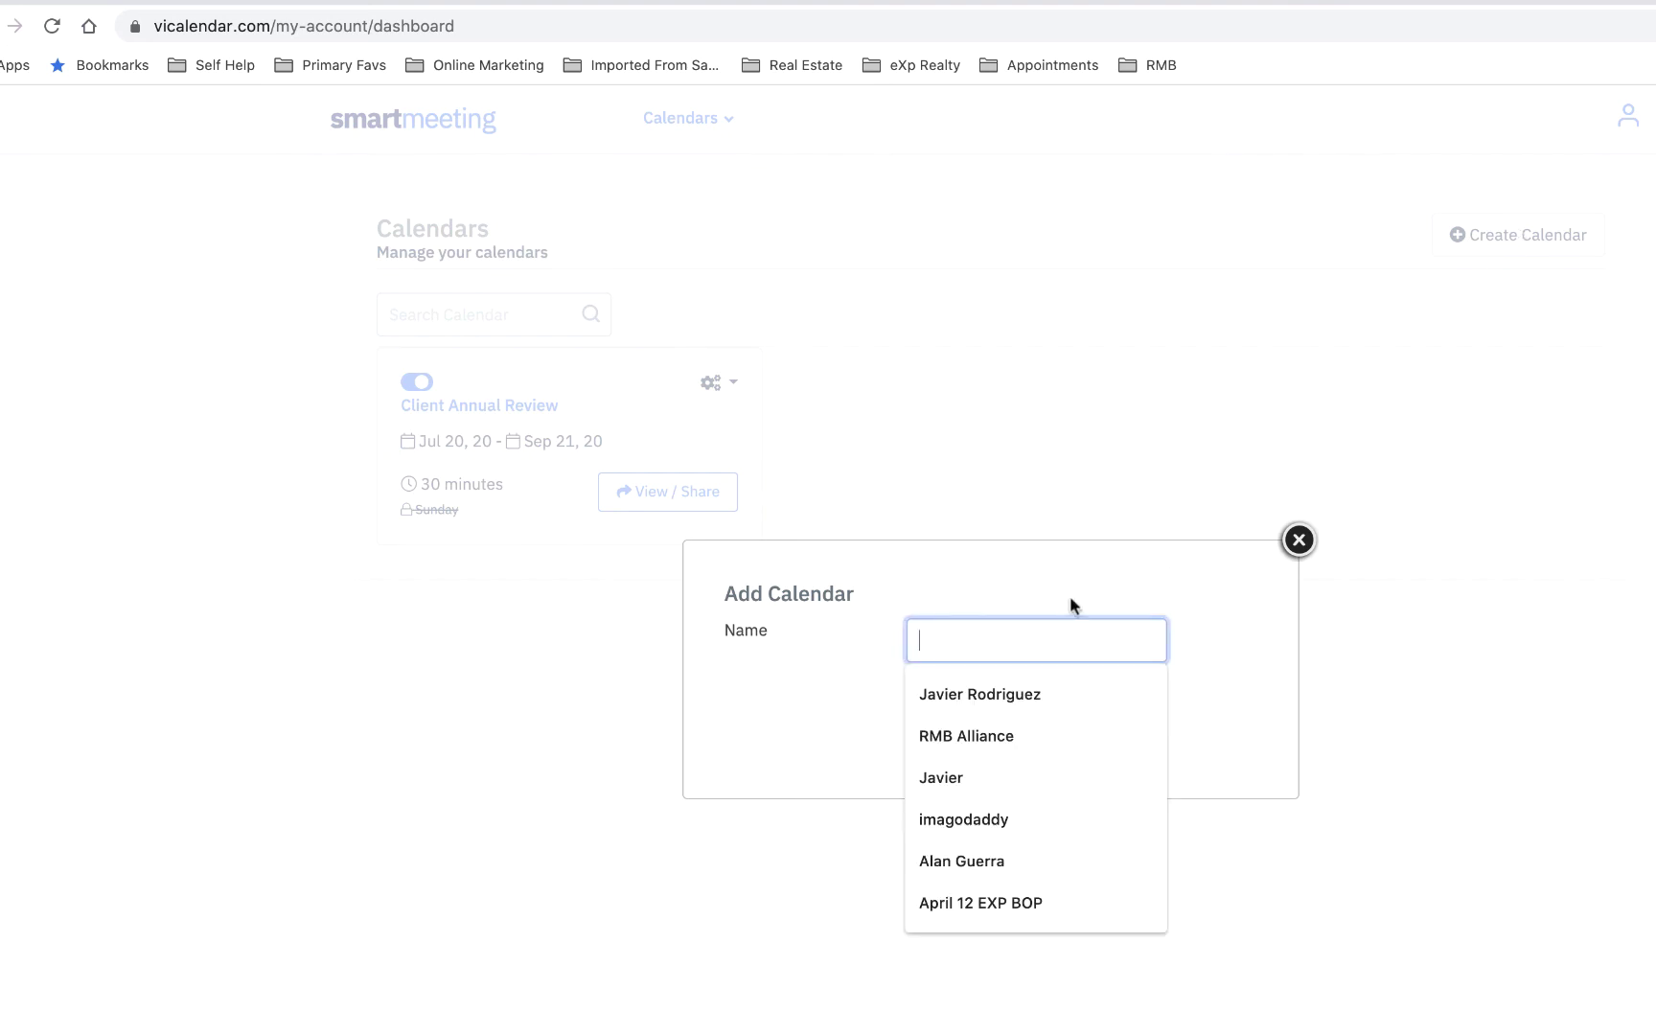
left_click(1075, 486)
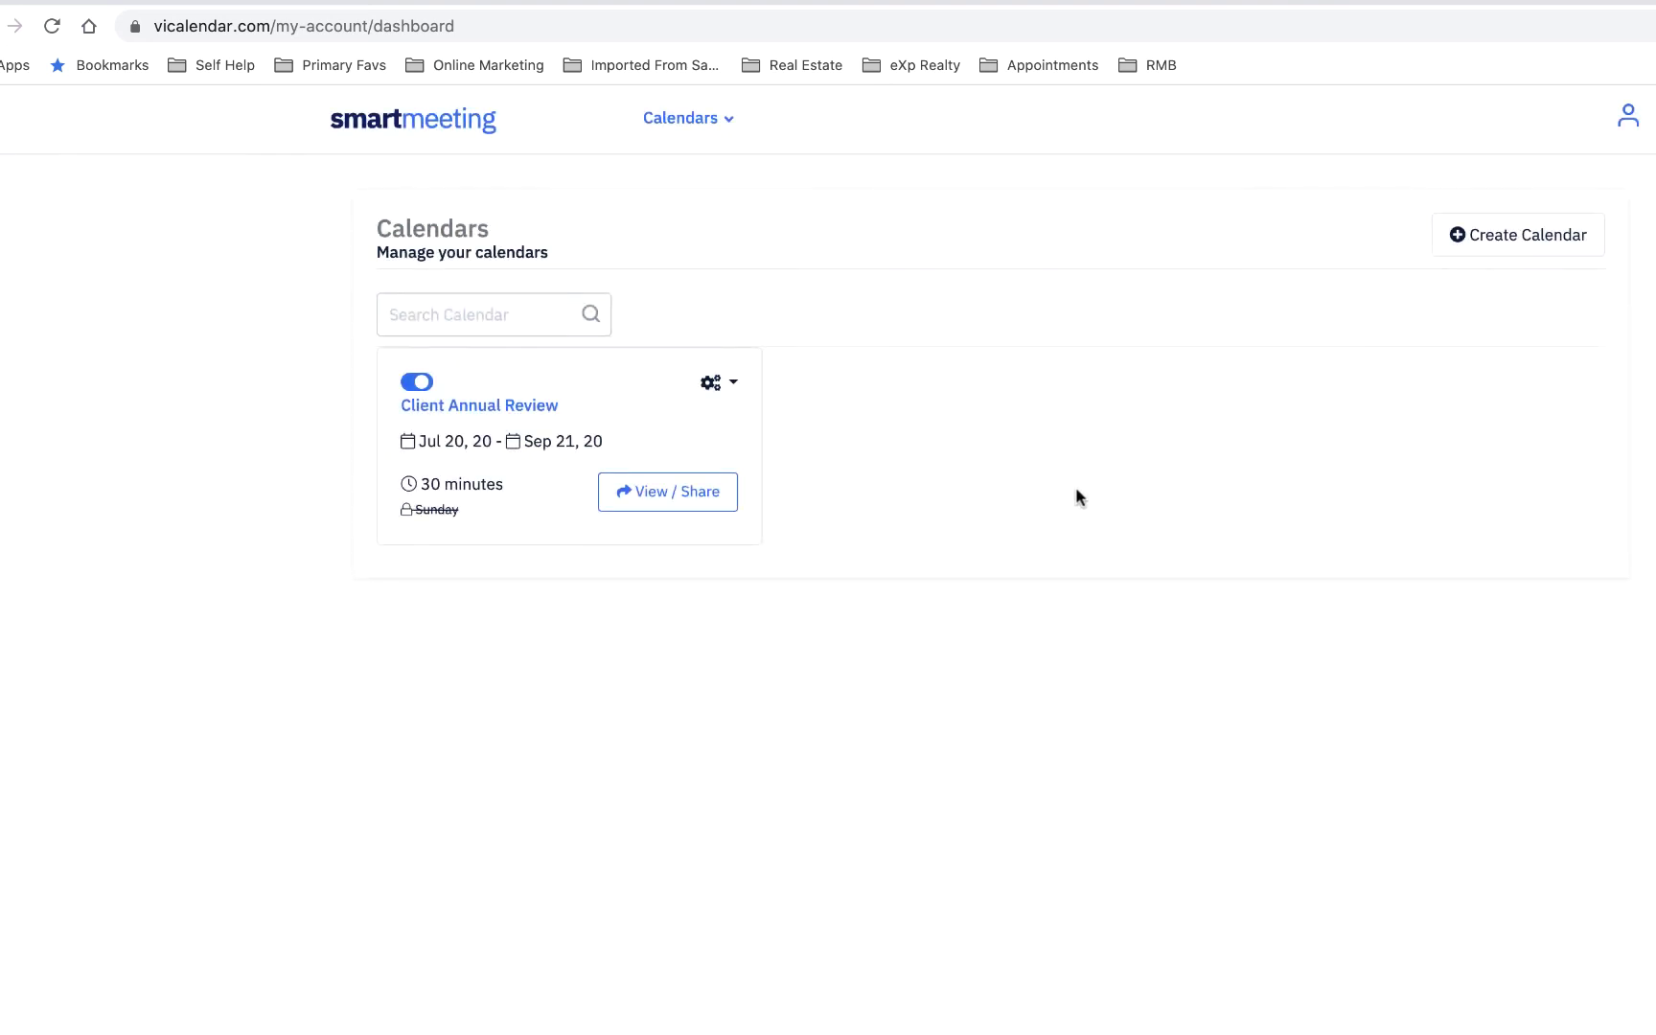